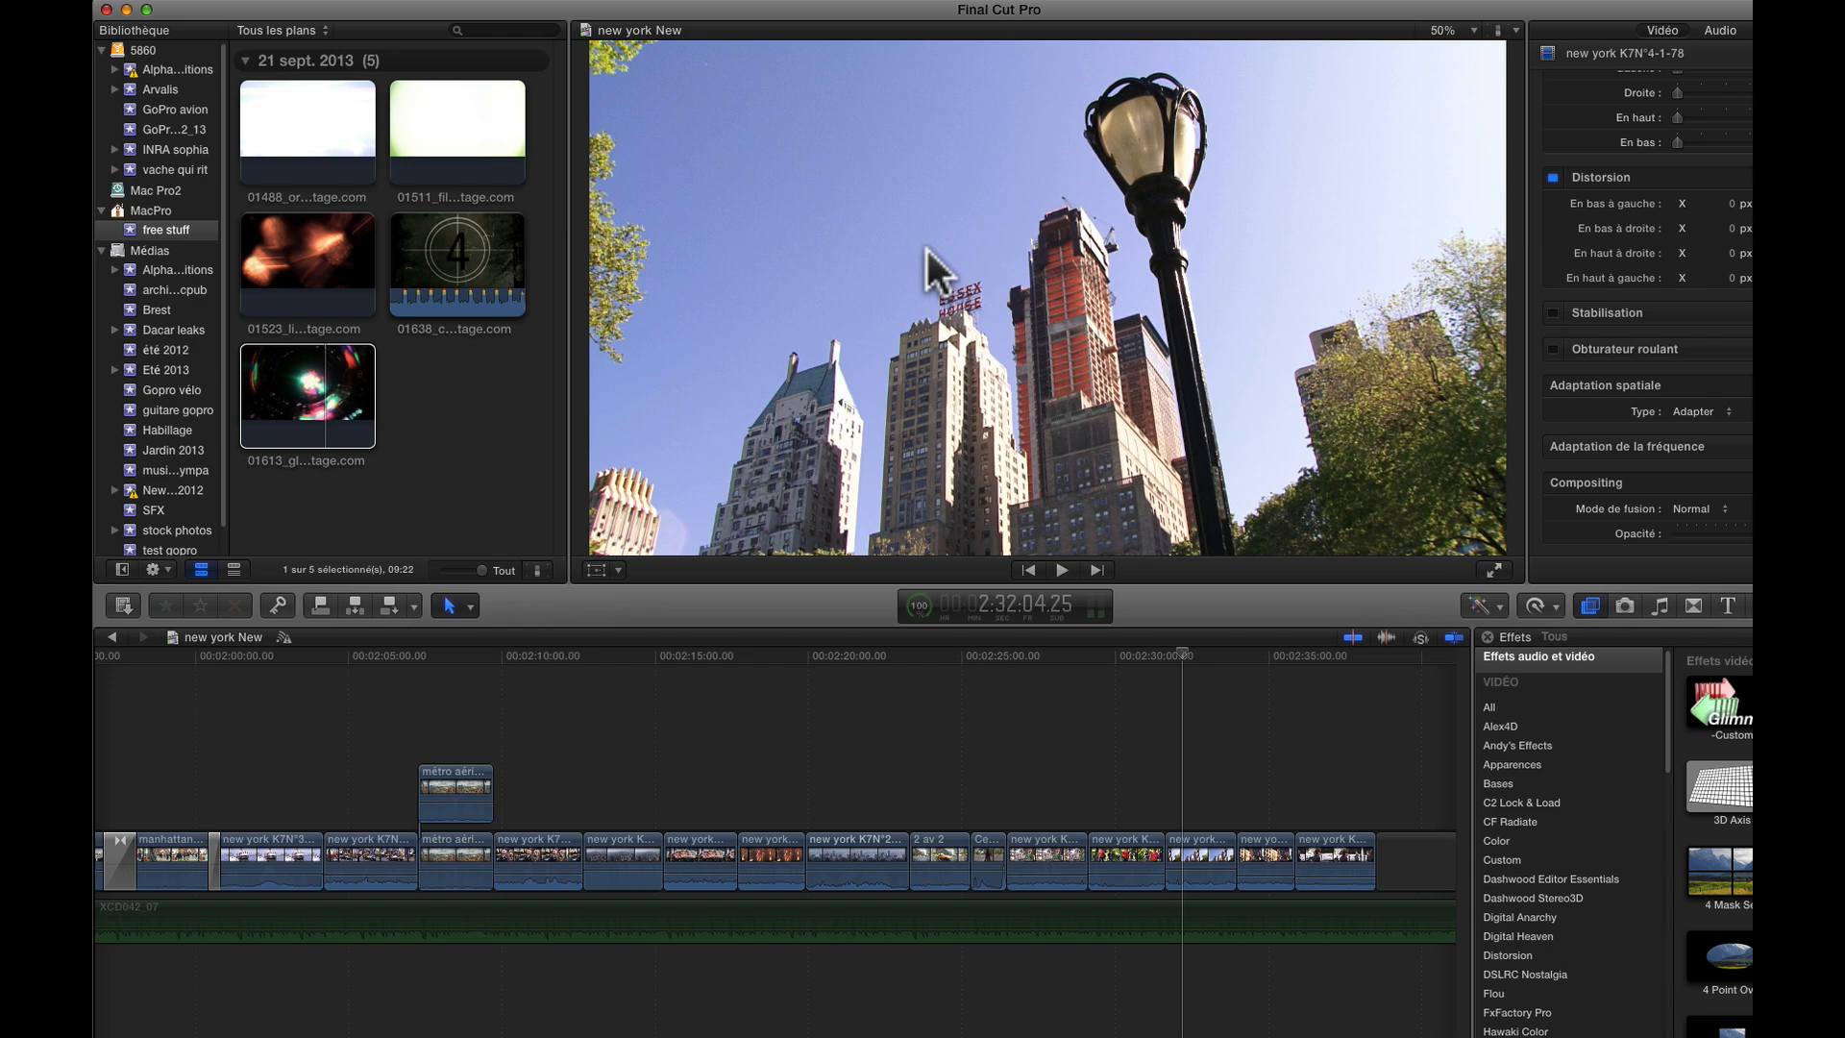
Step: Switch to the Safari window showing cutestockfootage.com and list its free stock videos
key("super+Tab")
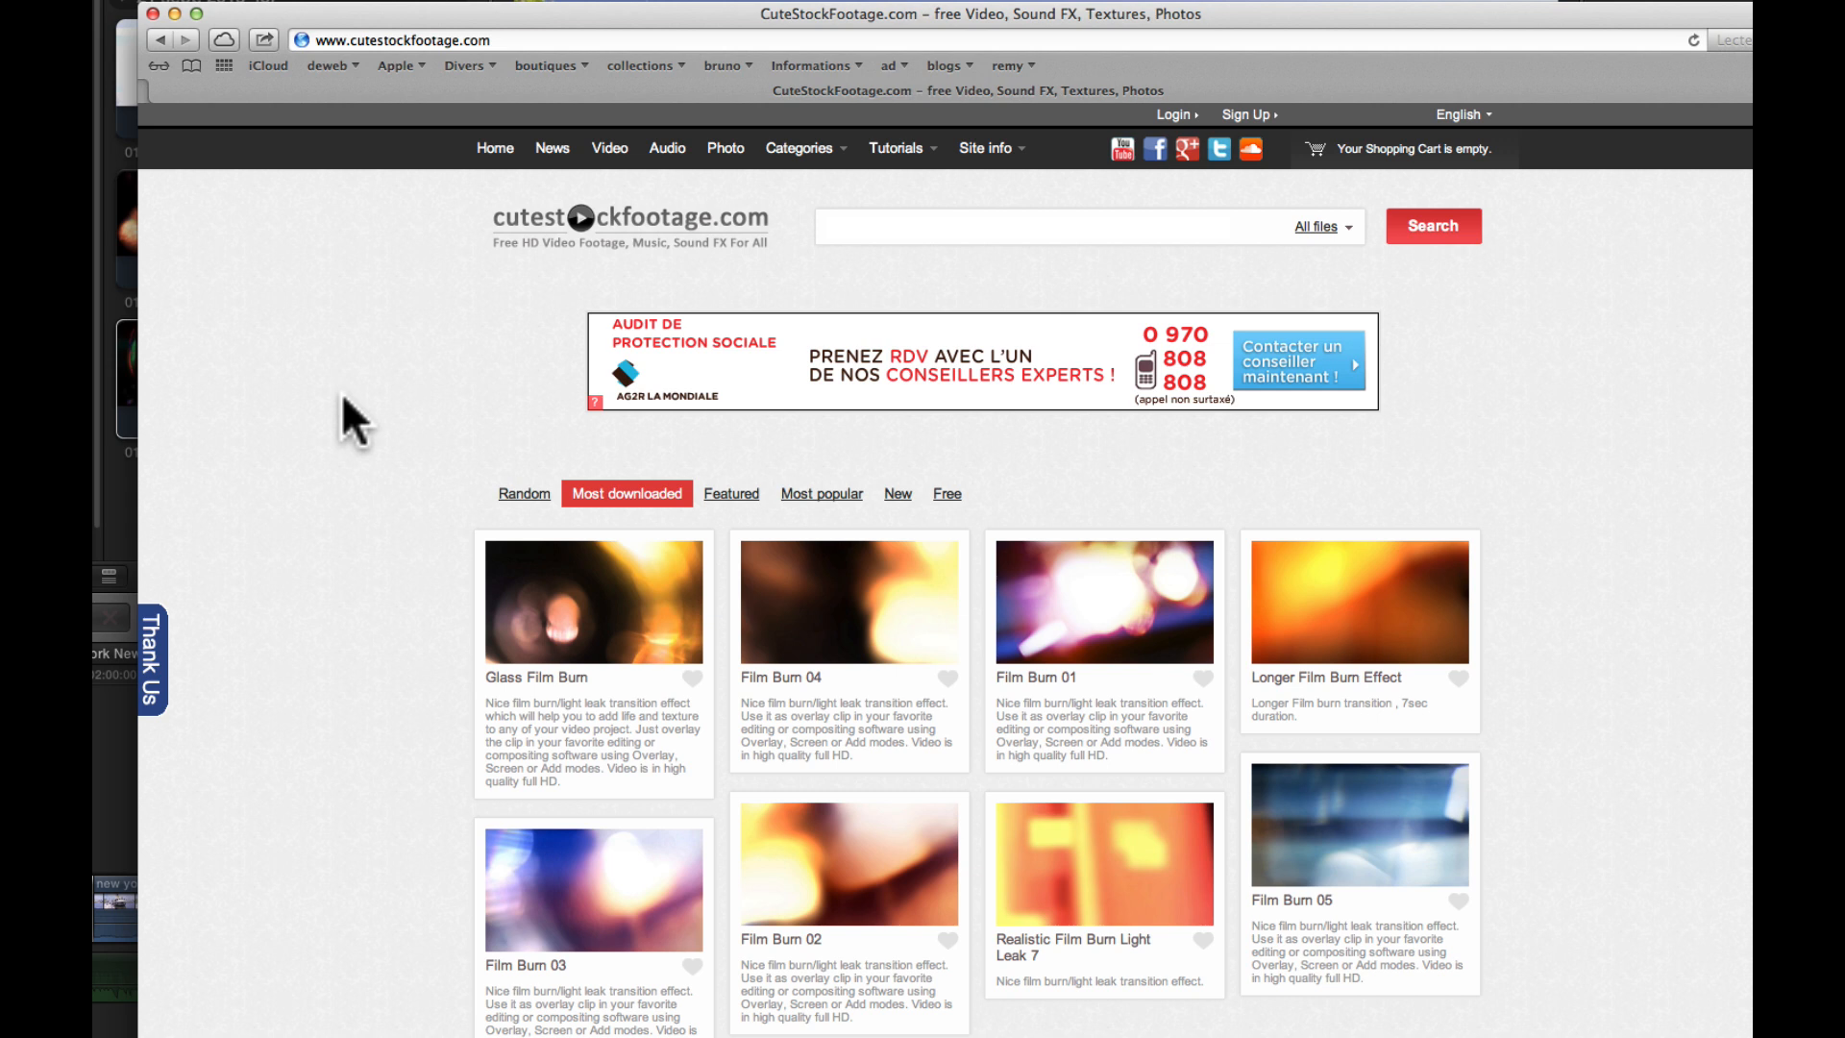
left_click(622, 149)
left_click(946, 494)
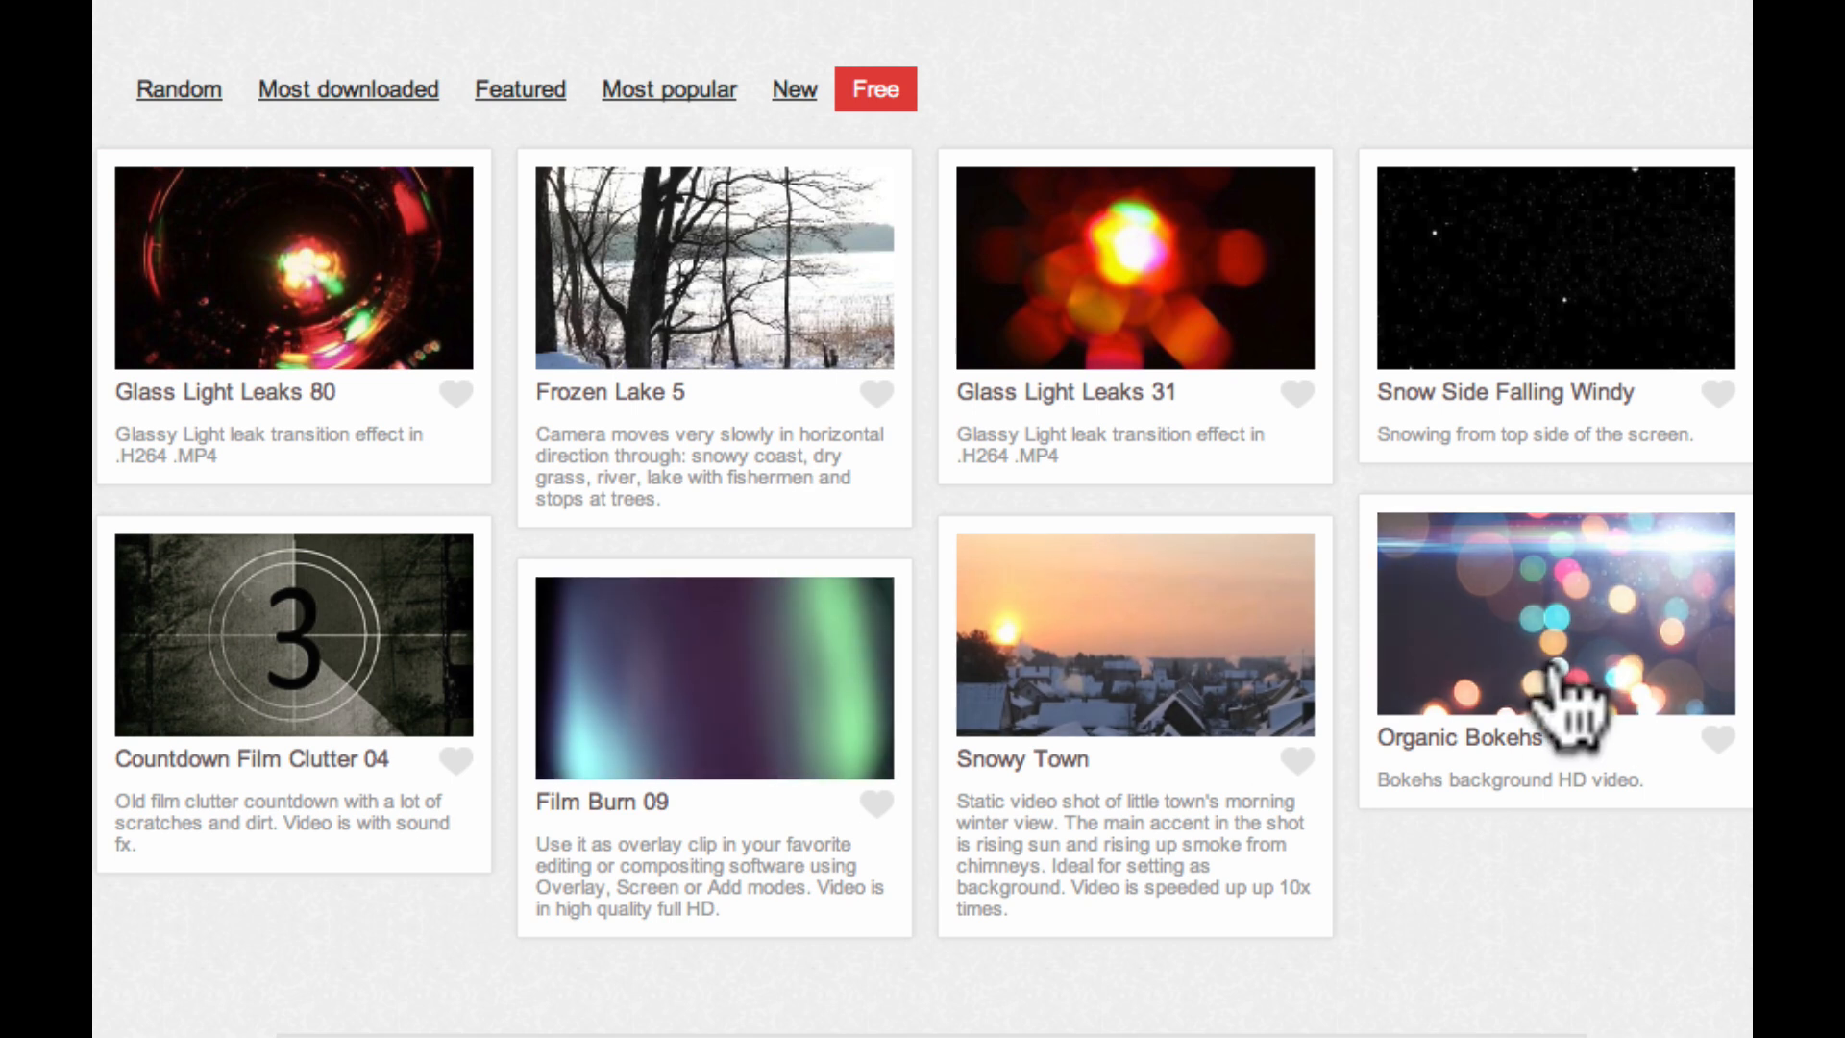
Step: Open the Organic Bokehs 12 video page, view the browser's list of downloaded files and close the browser window
scroll(1599, 677, "down", 1)
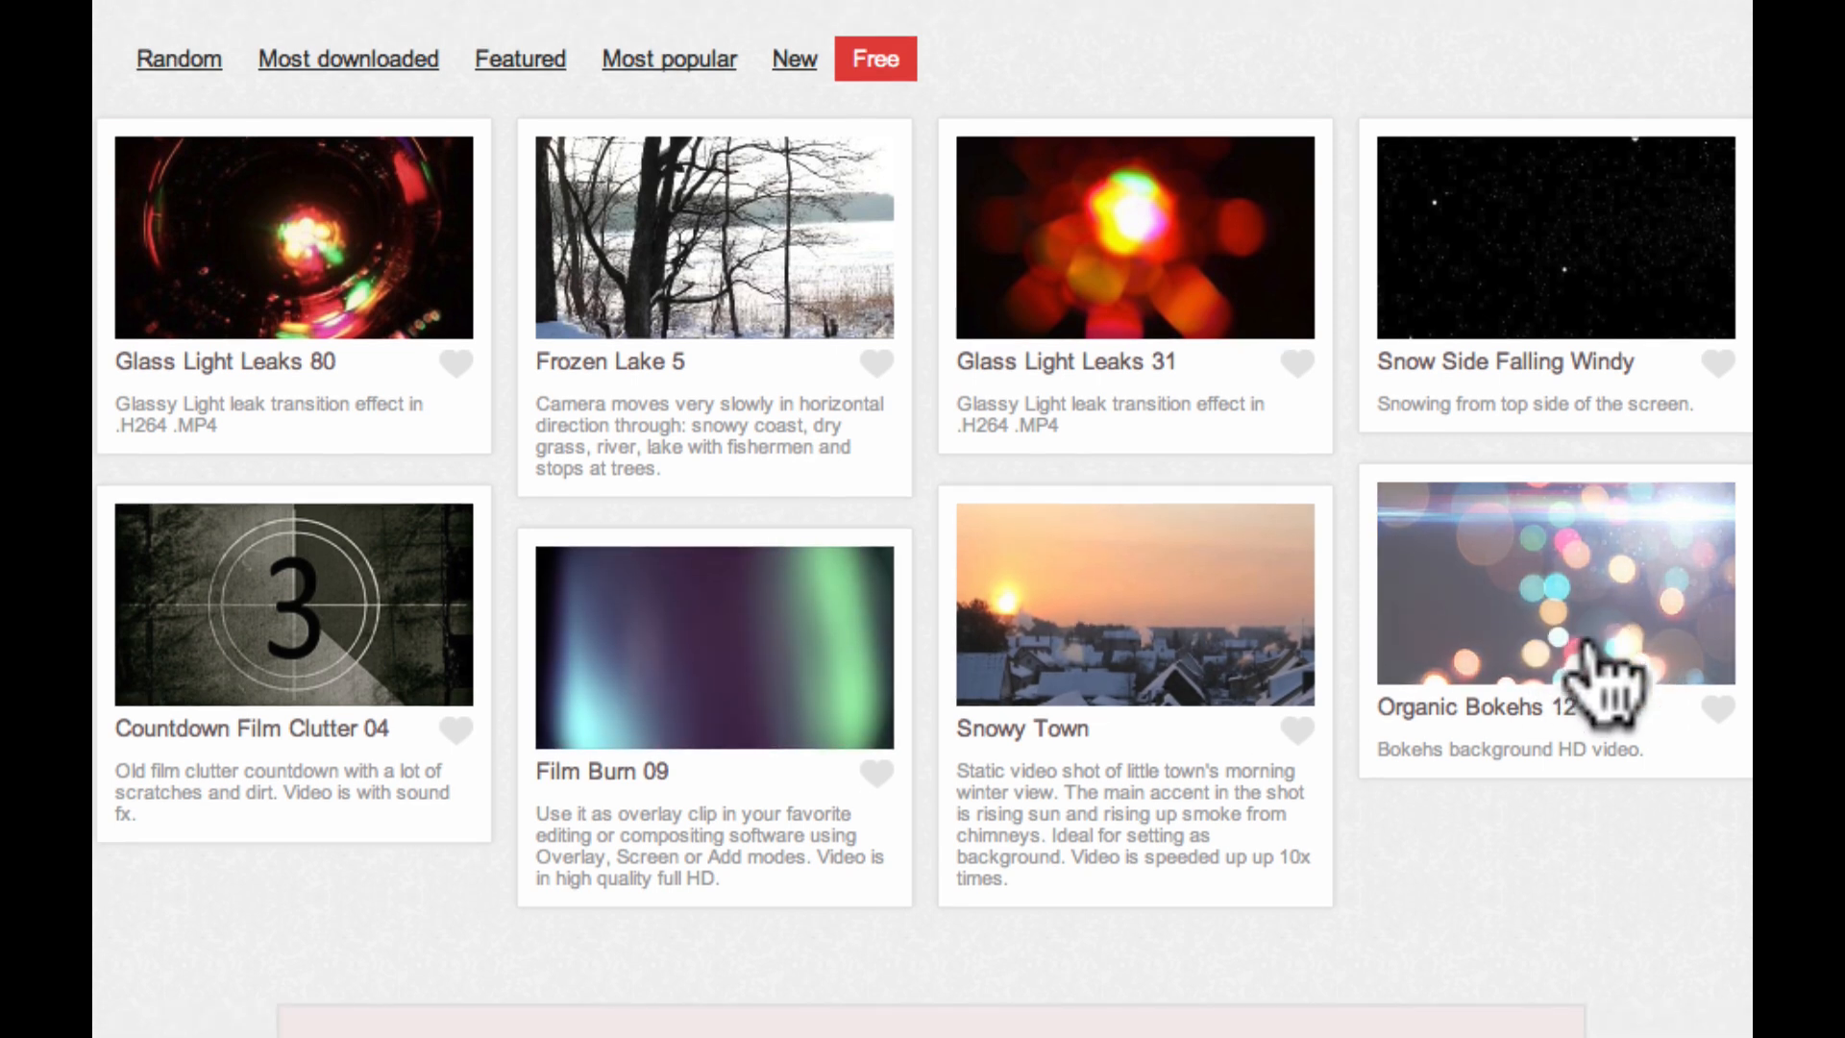
scroll(1505, 569, "left", 1)
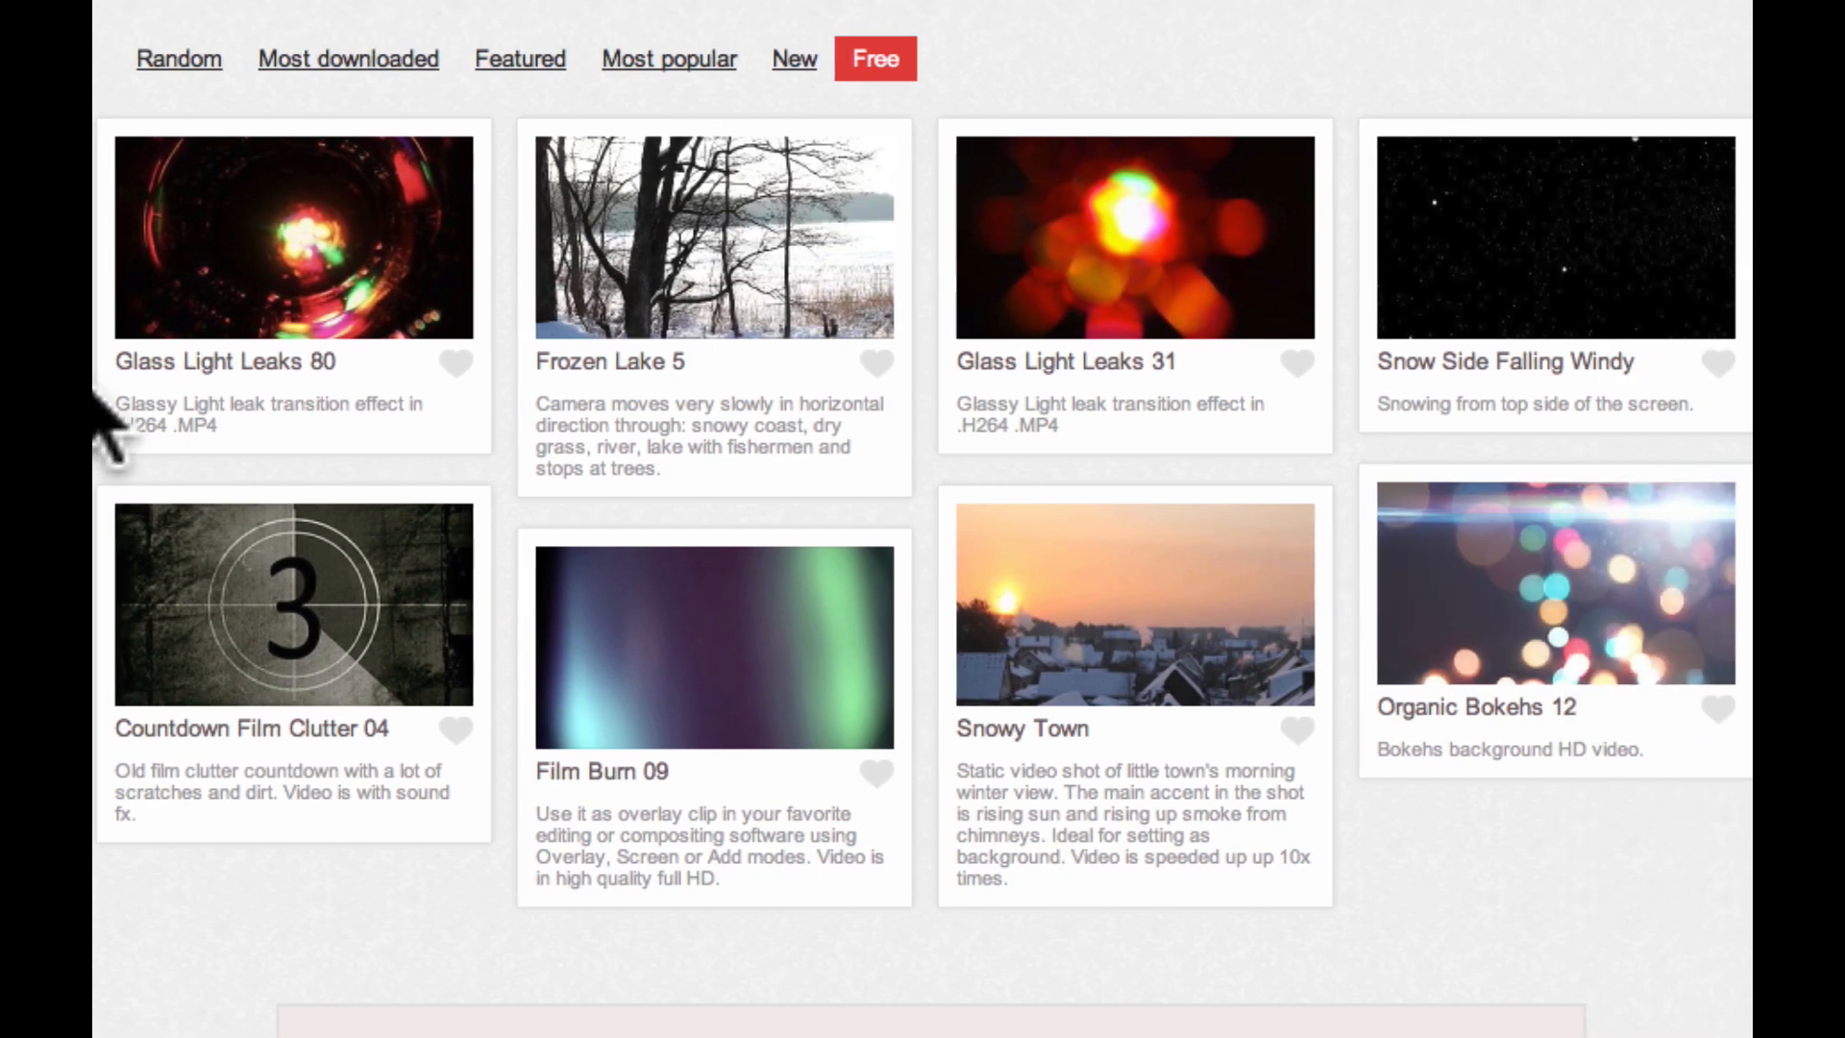
left_click(1451, 637)
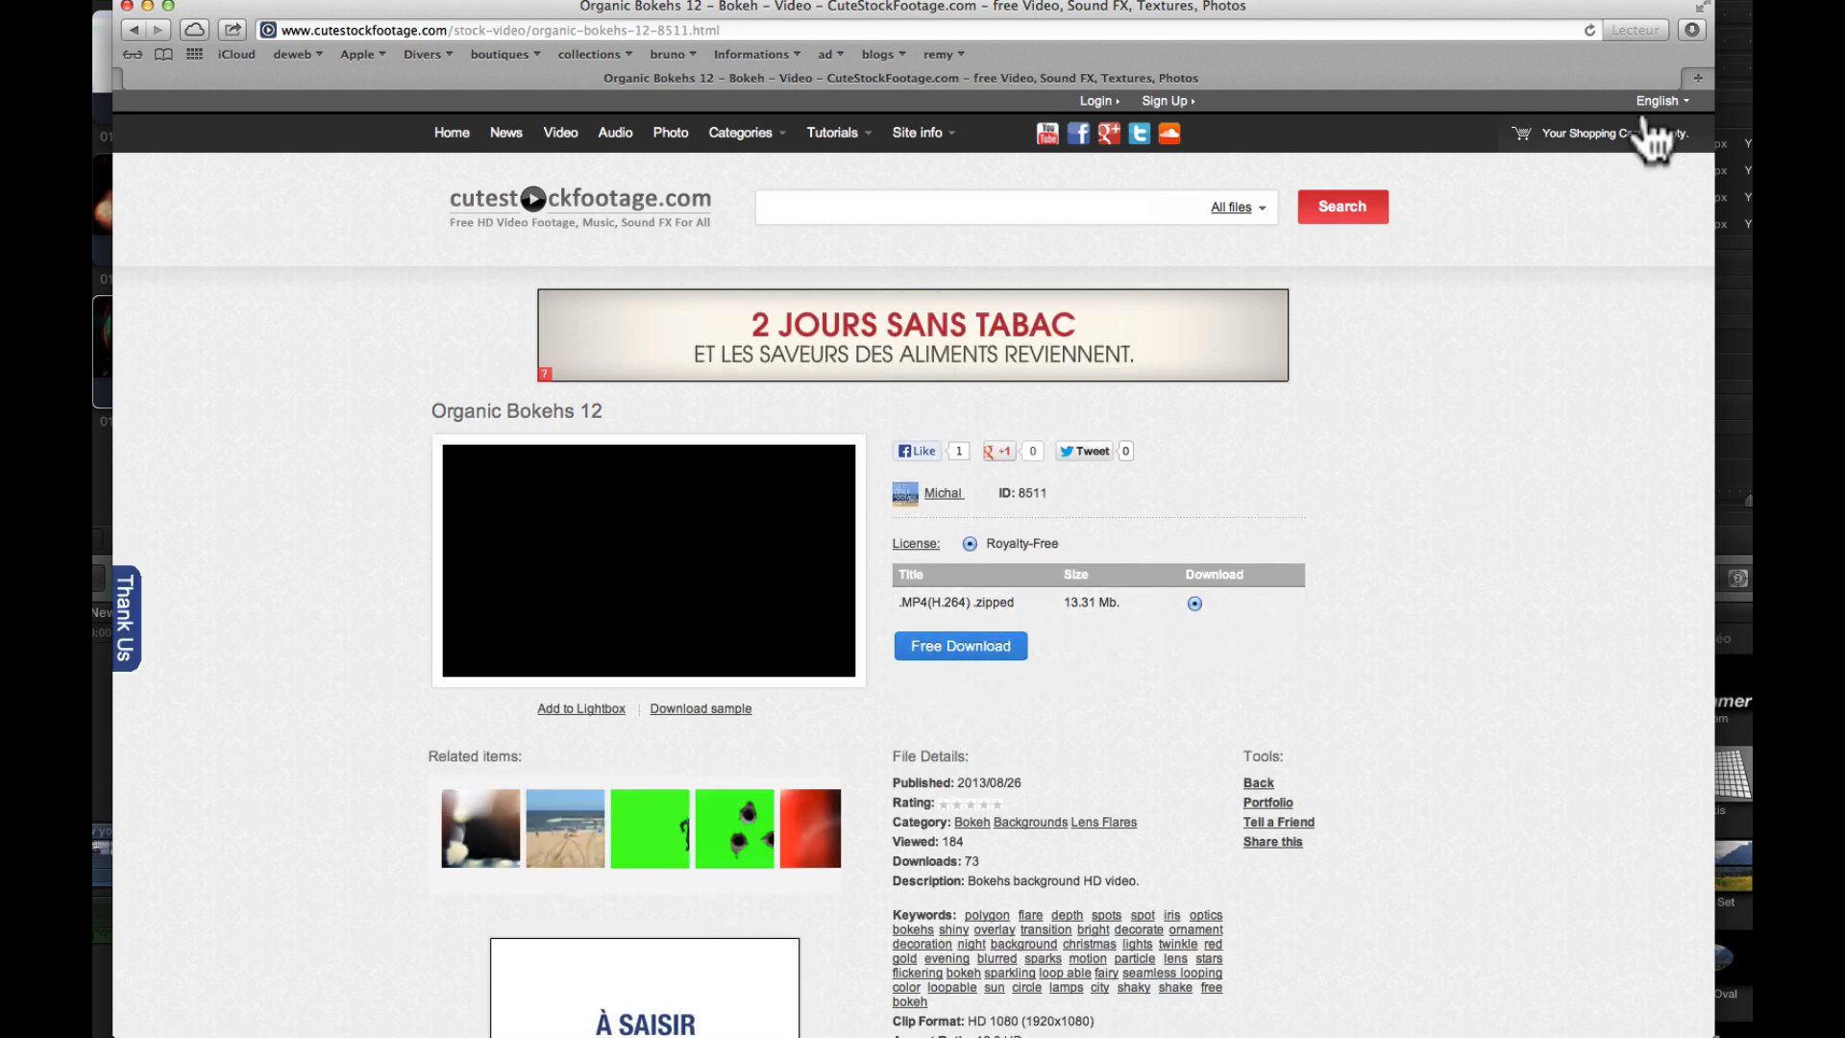
left_click(1692, 30)
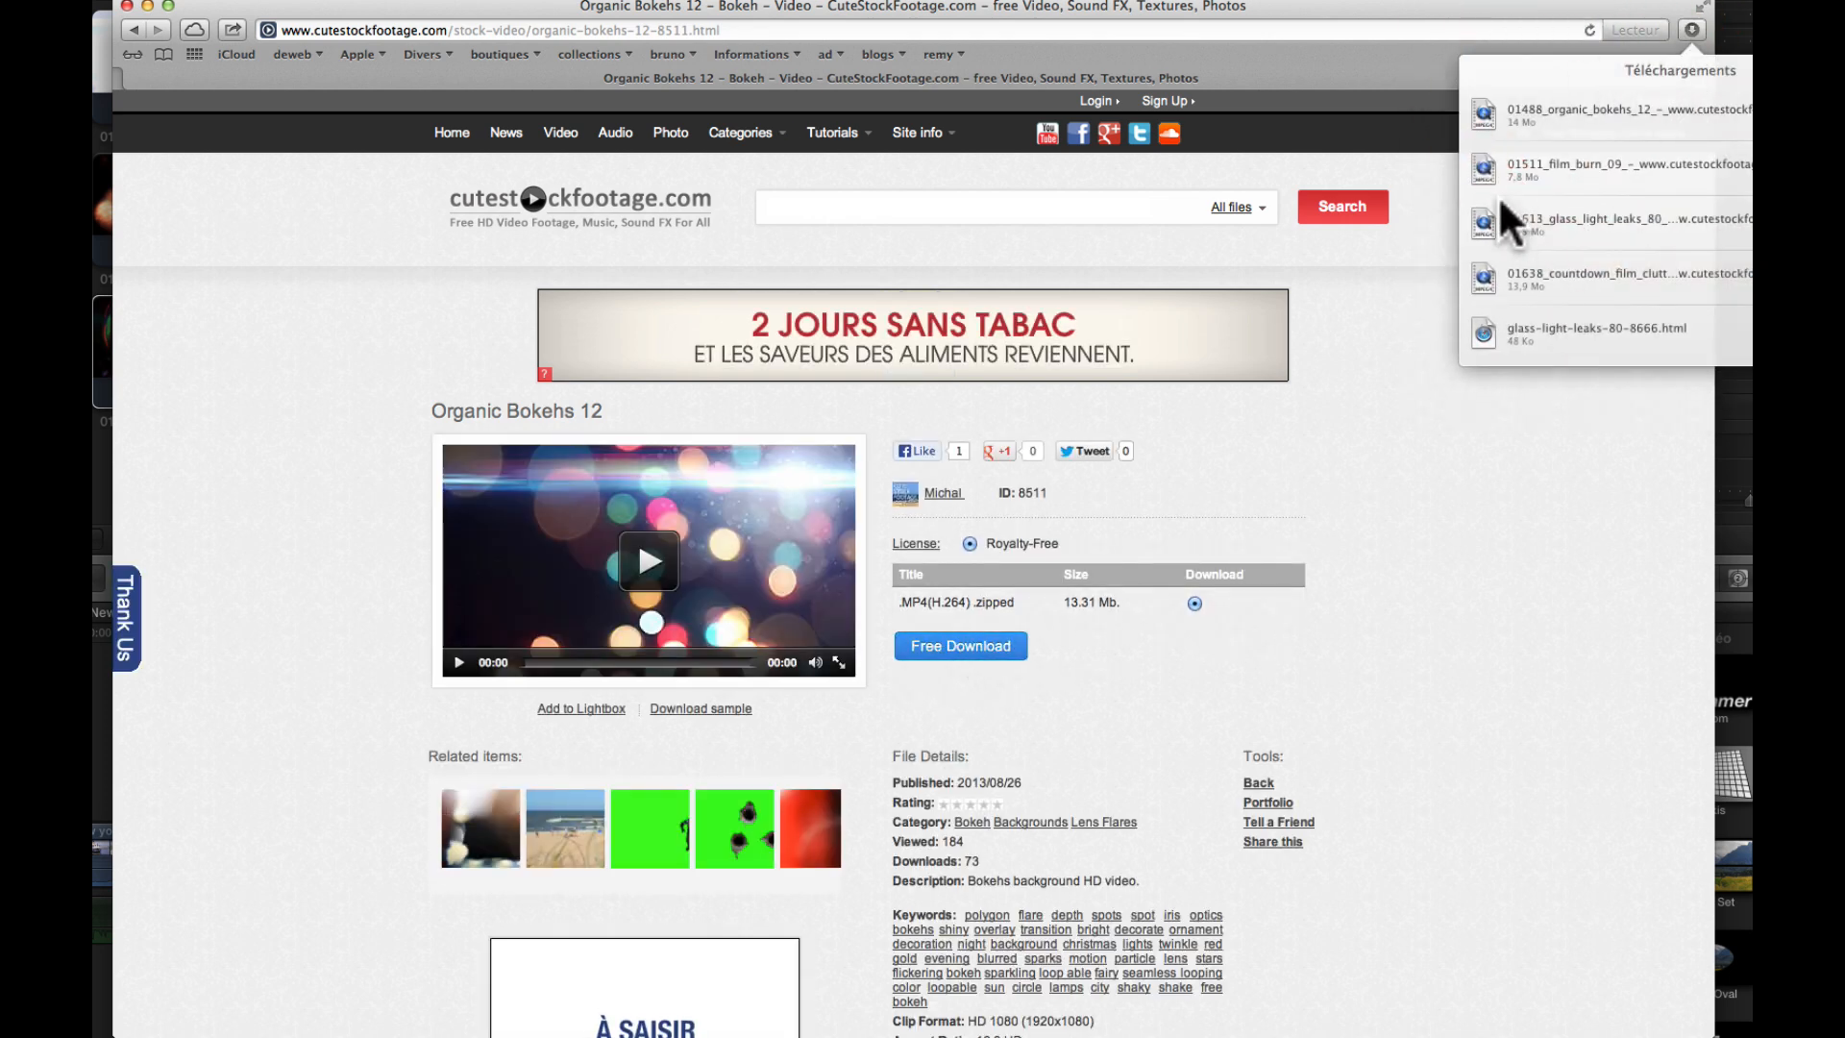
left_click(126, 6)
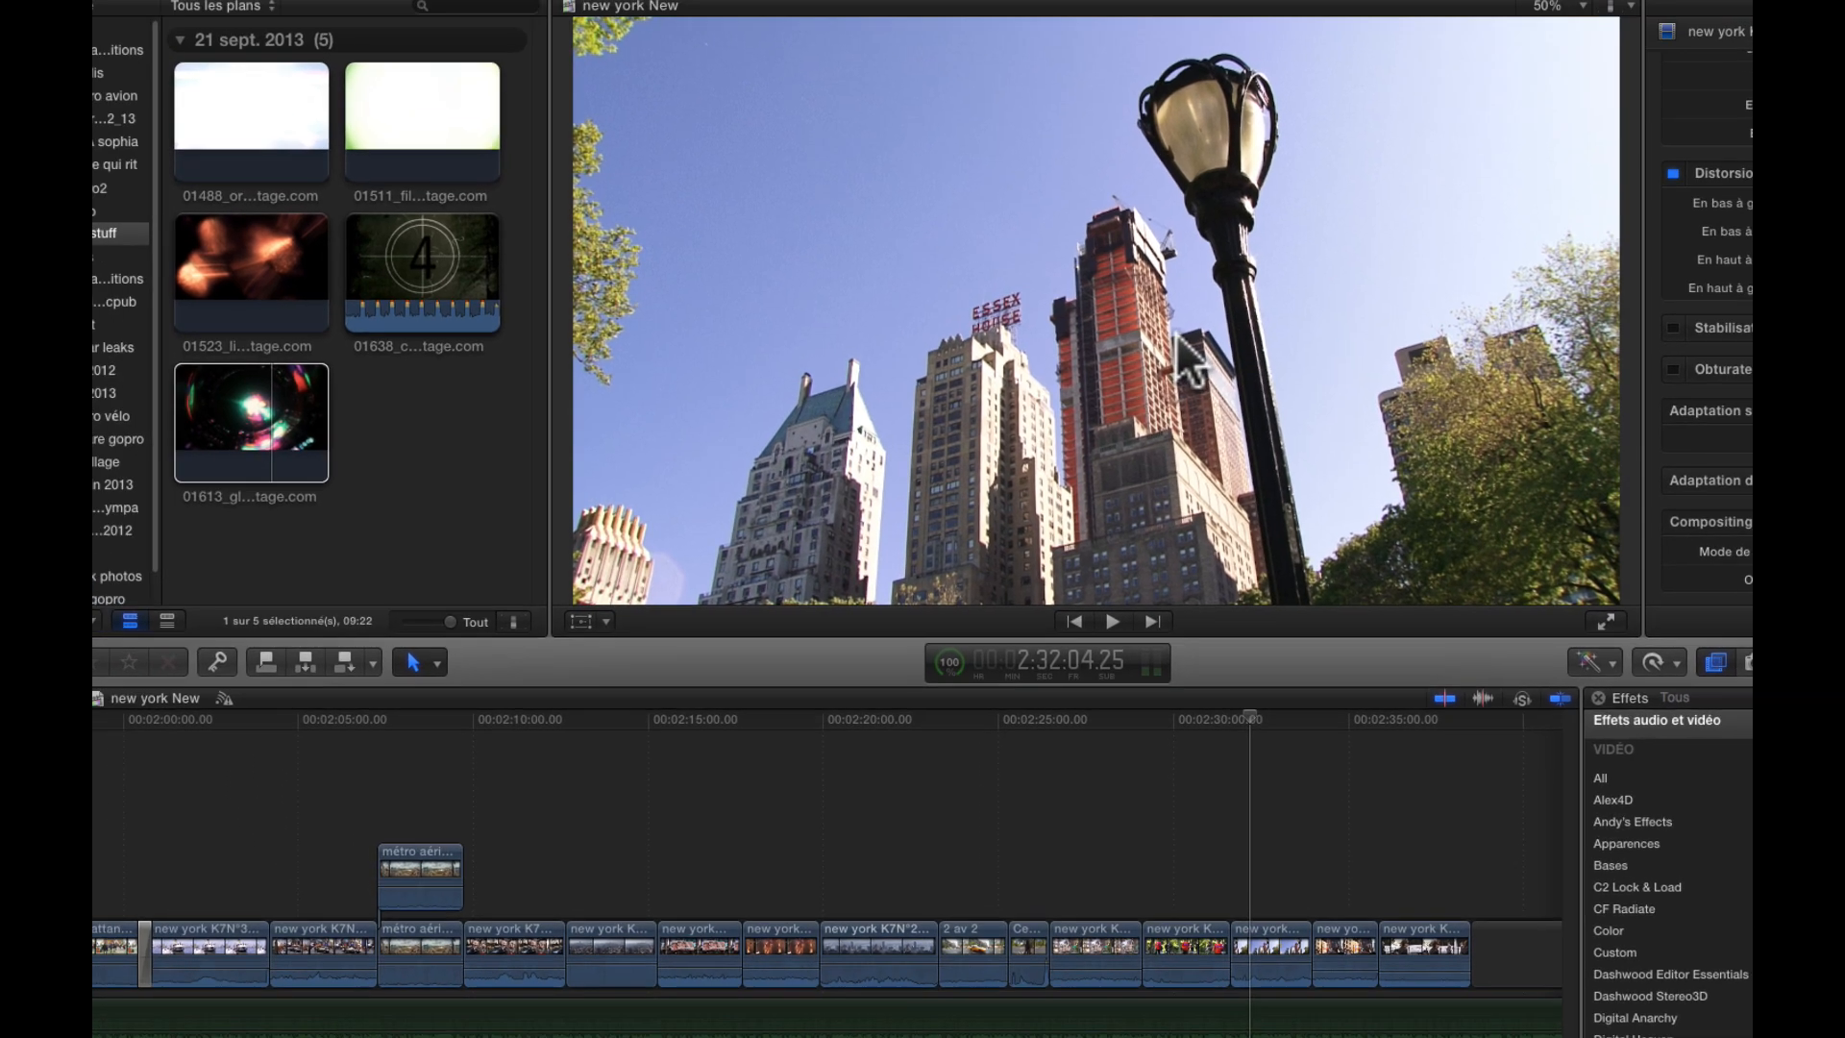
Step: Hide Final Cut Pro and show the contents of the Final Cut Events folder inside Vidéos on the MacPro disk
left_click(1043, 270)
key("super+h")
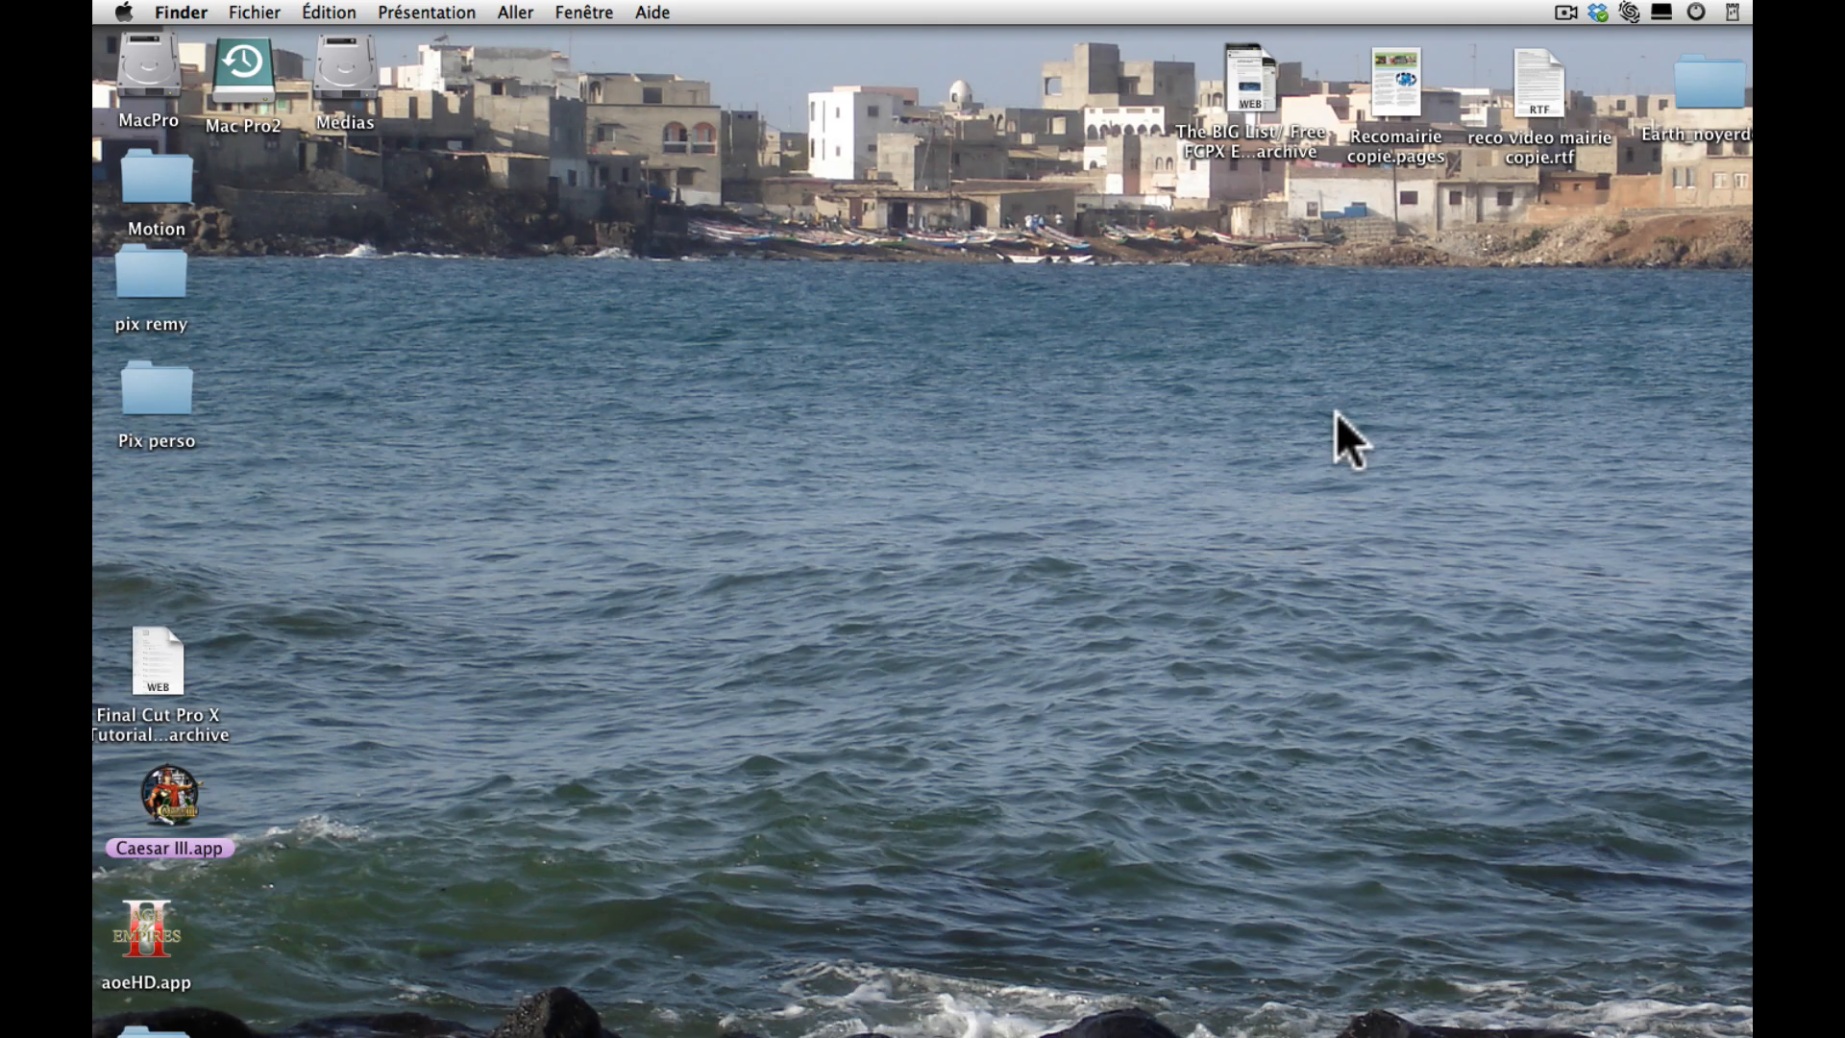
double_click(154, 81)
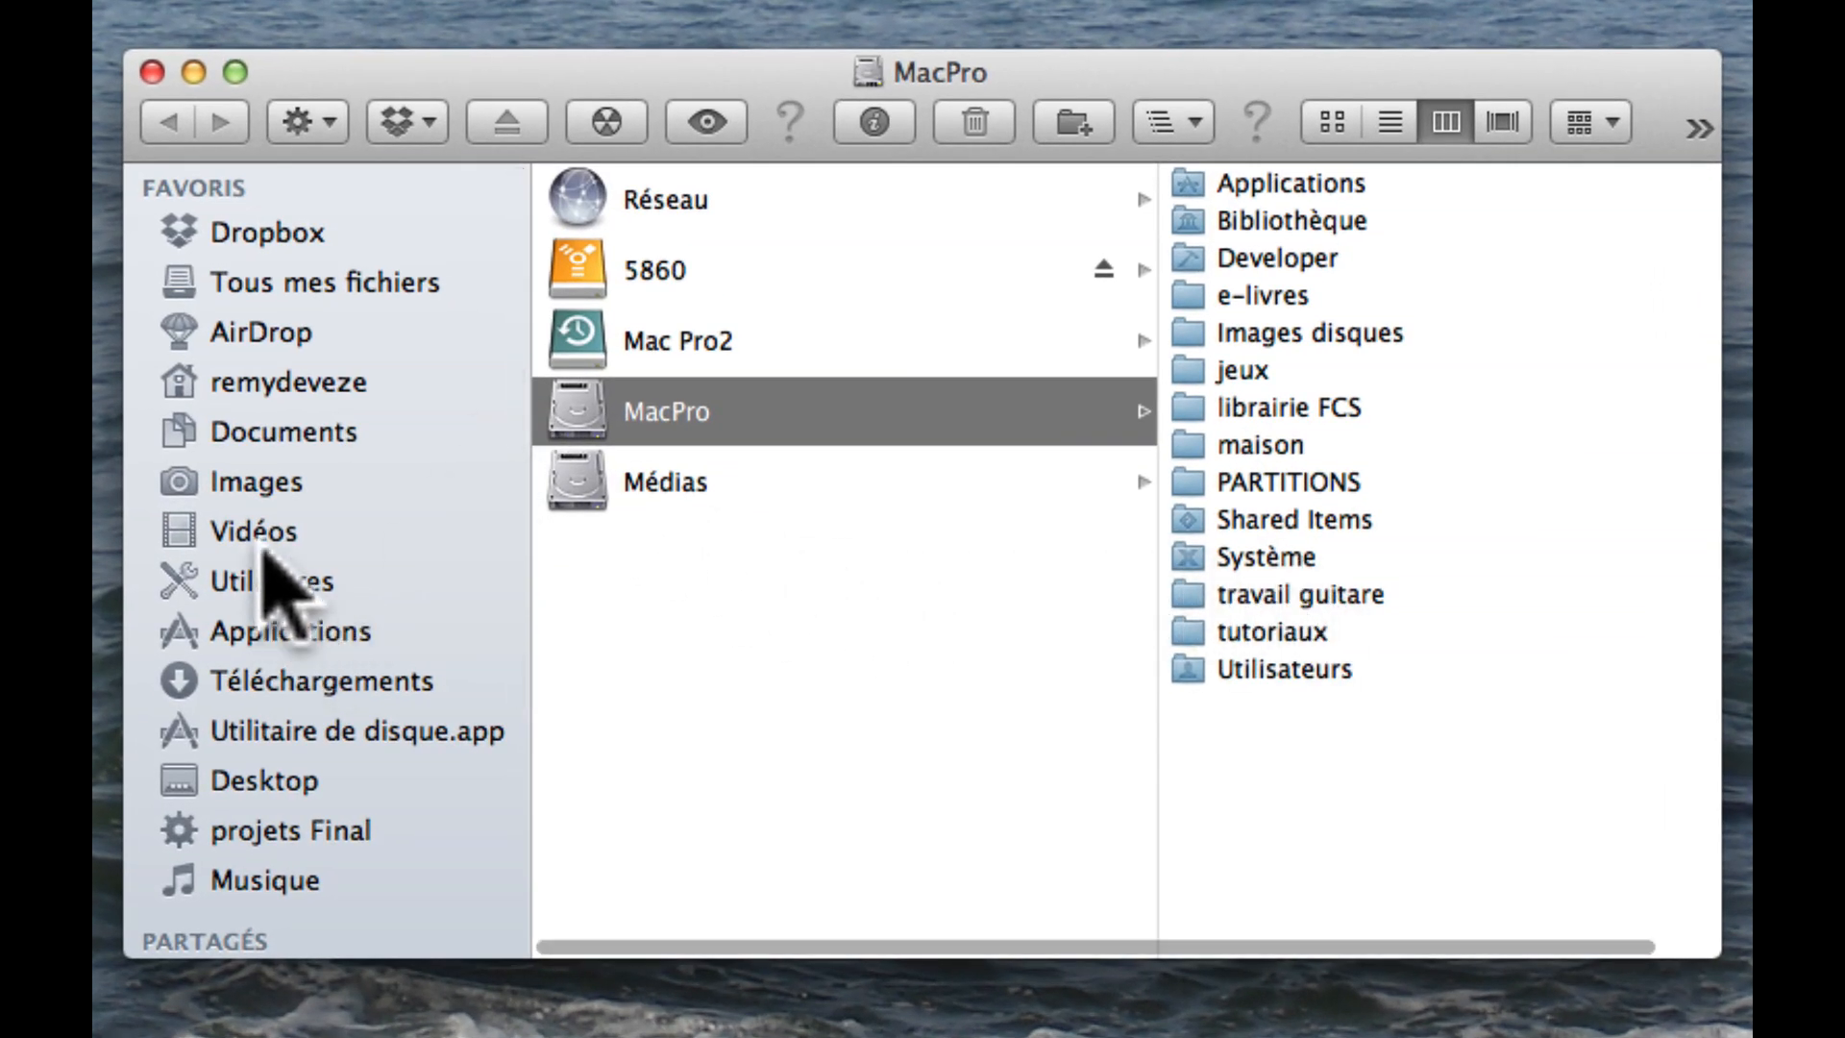
left_click(247, 531)
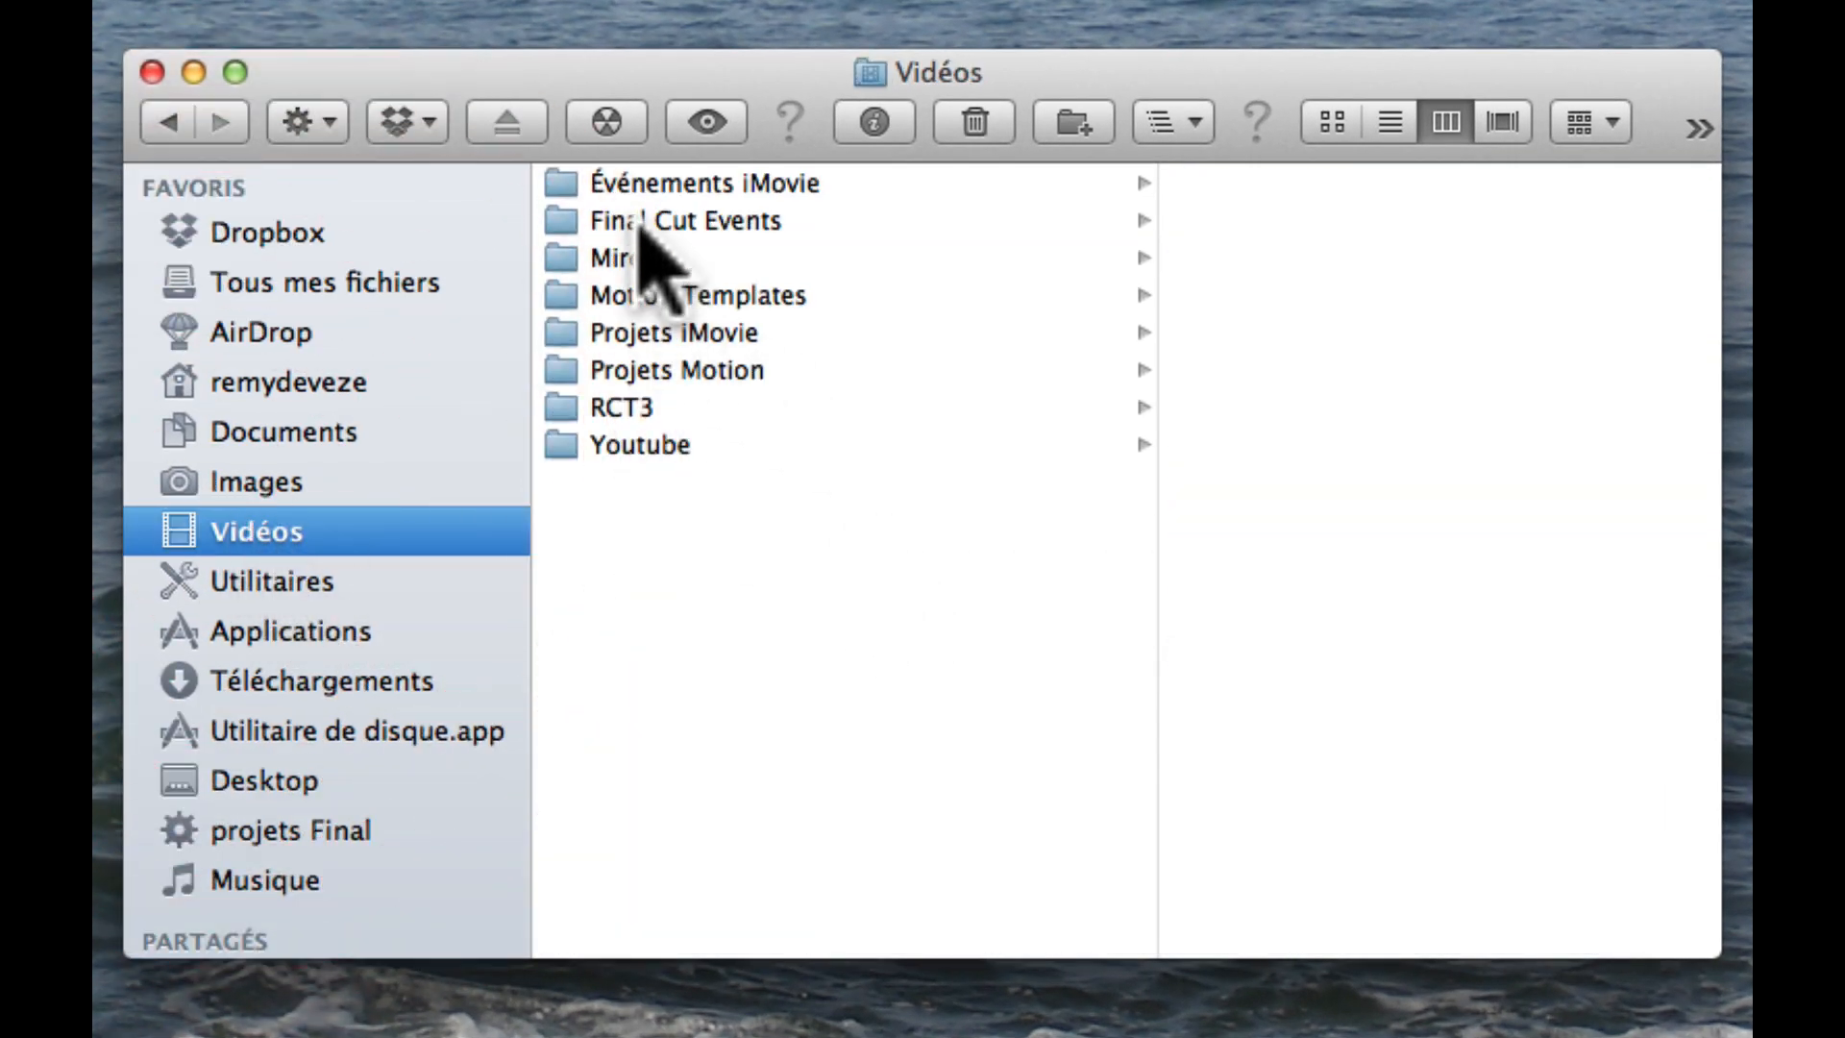
left_click(639, 223)
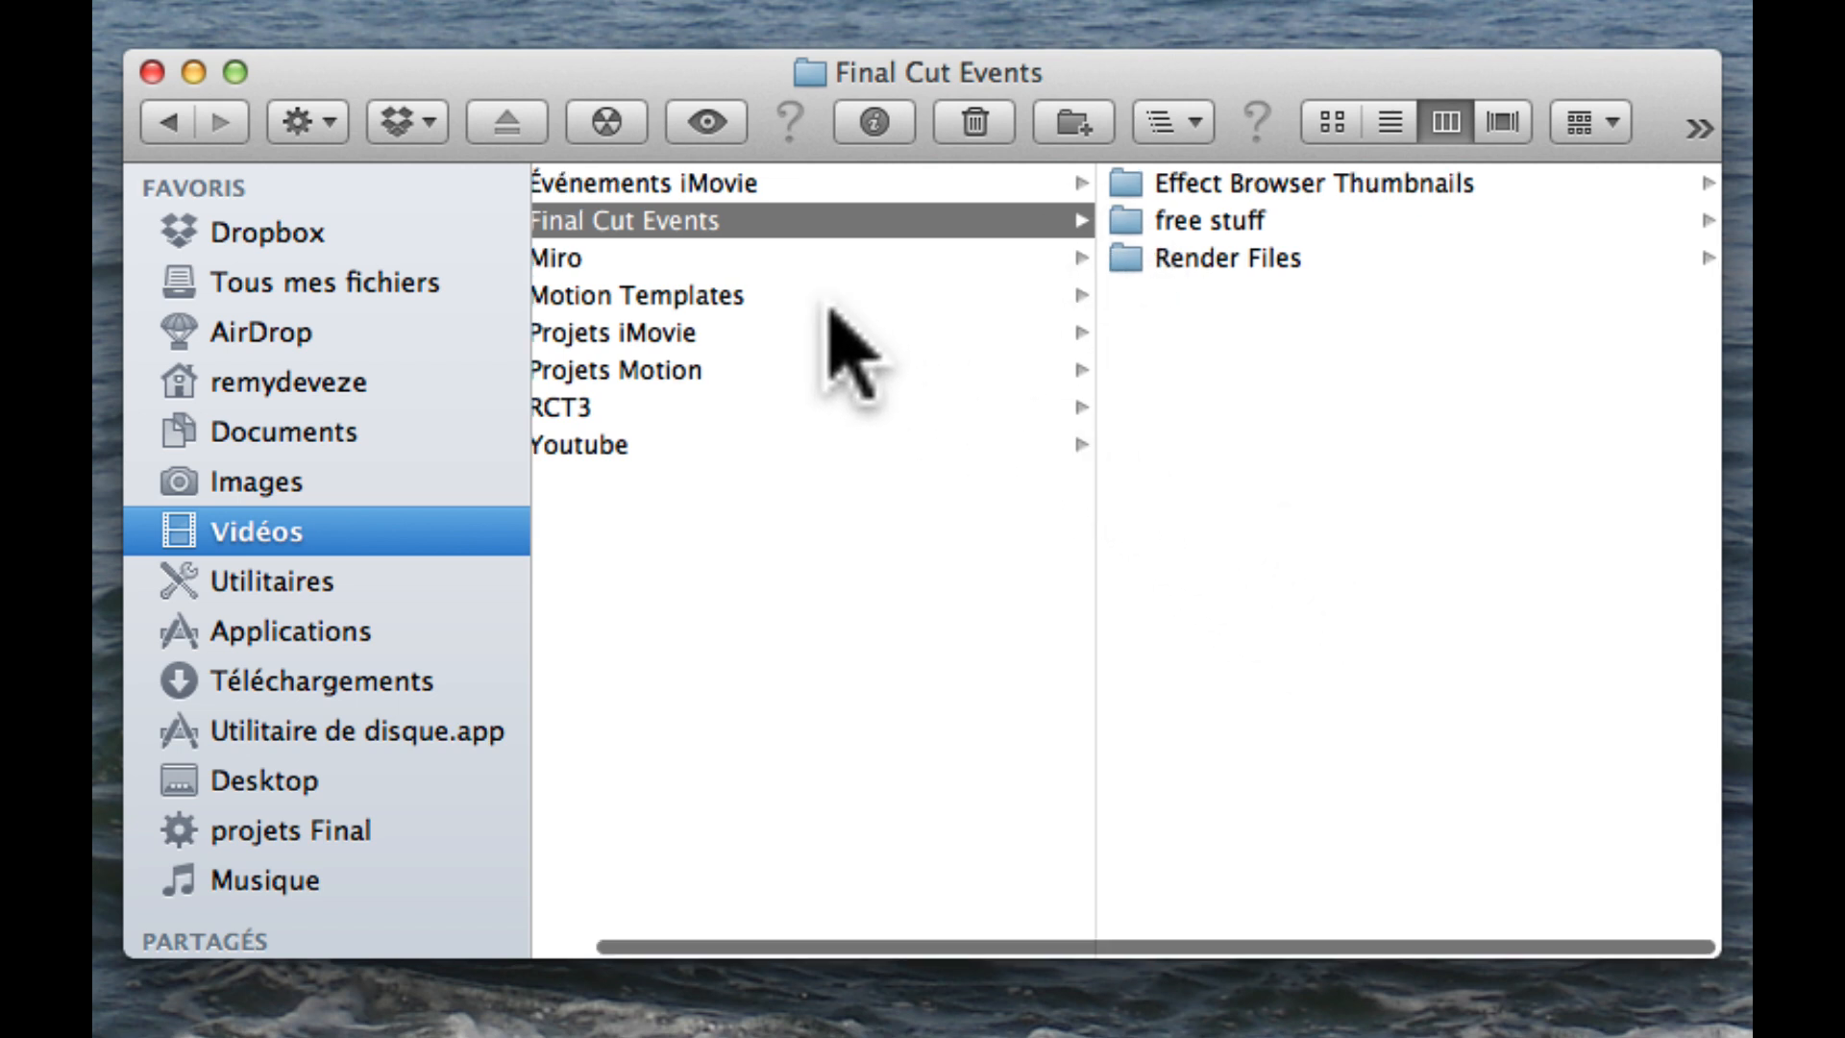
scroll(1045, 463, "left", 2)
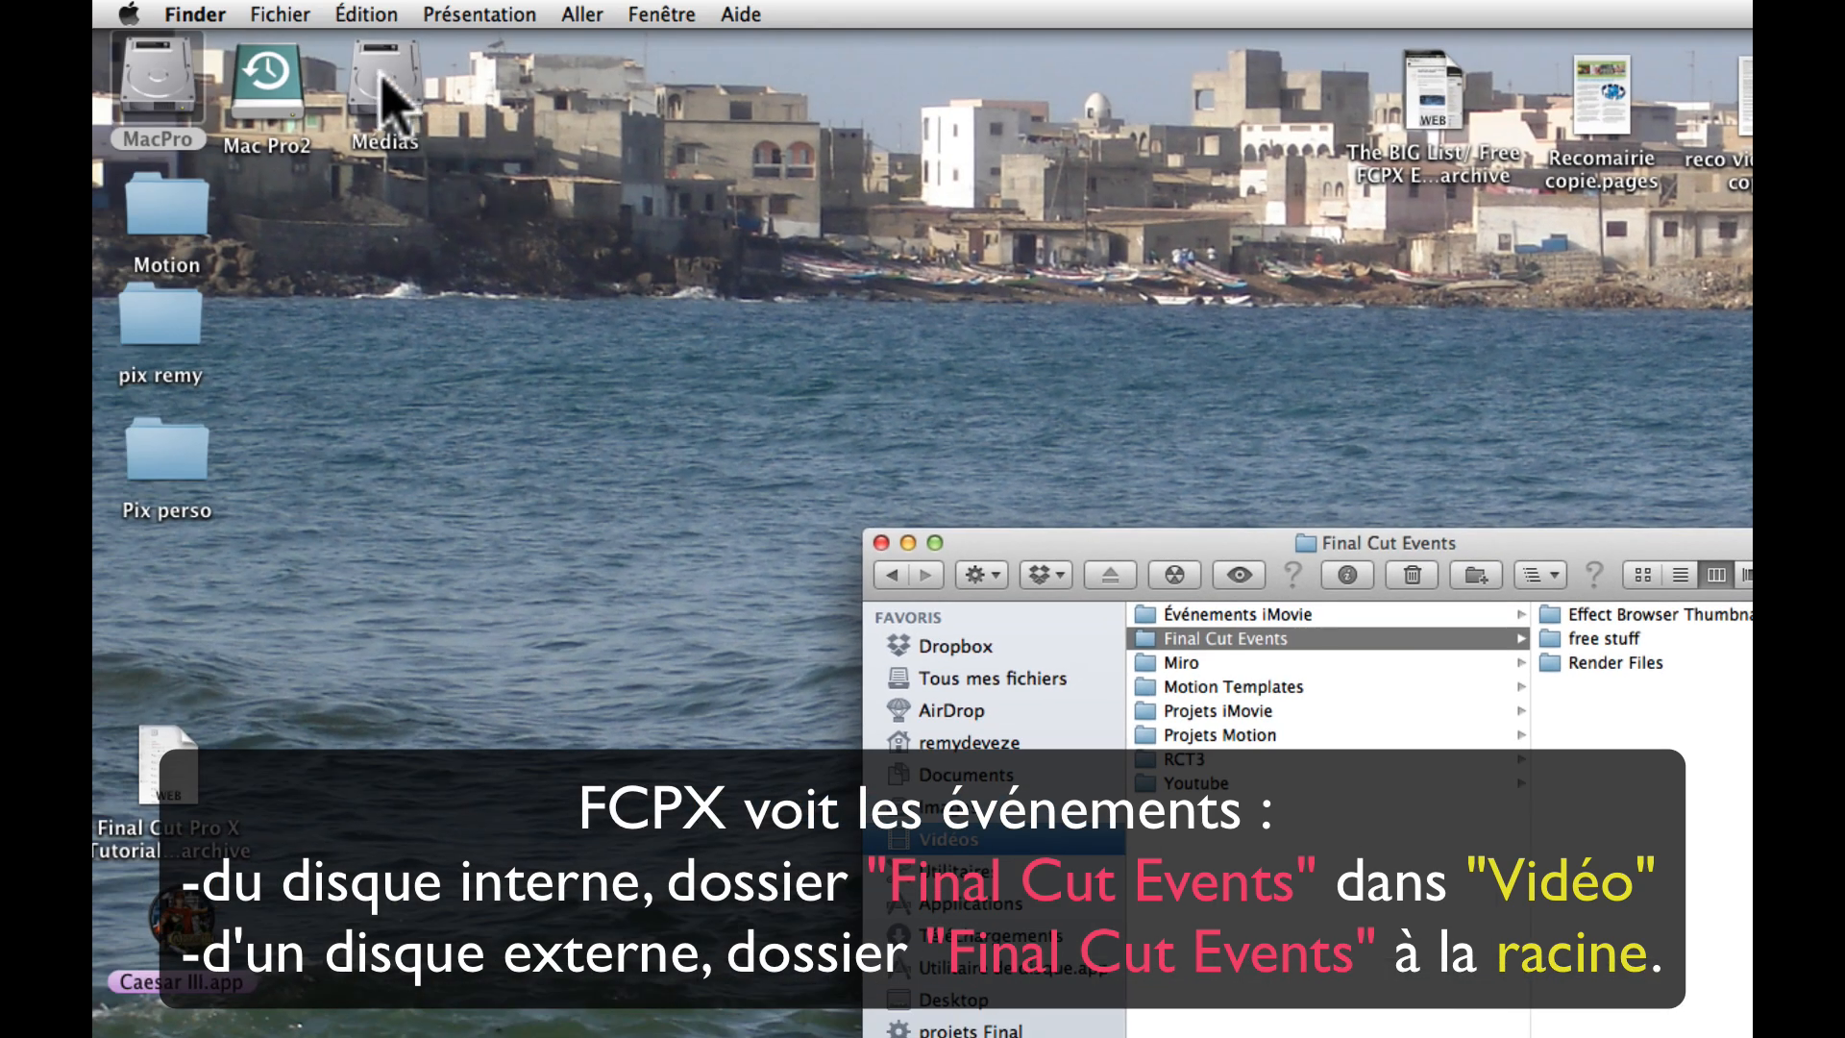
Step: Look at the Final Cut Events and Final Cut Projects folders on the Médias disk and close the Finder windows
left_click(383, 84)
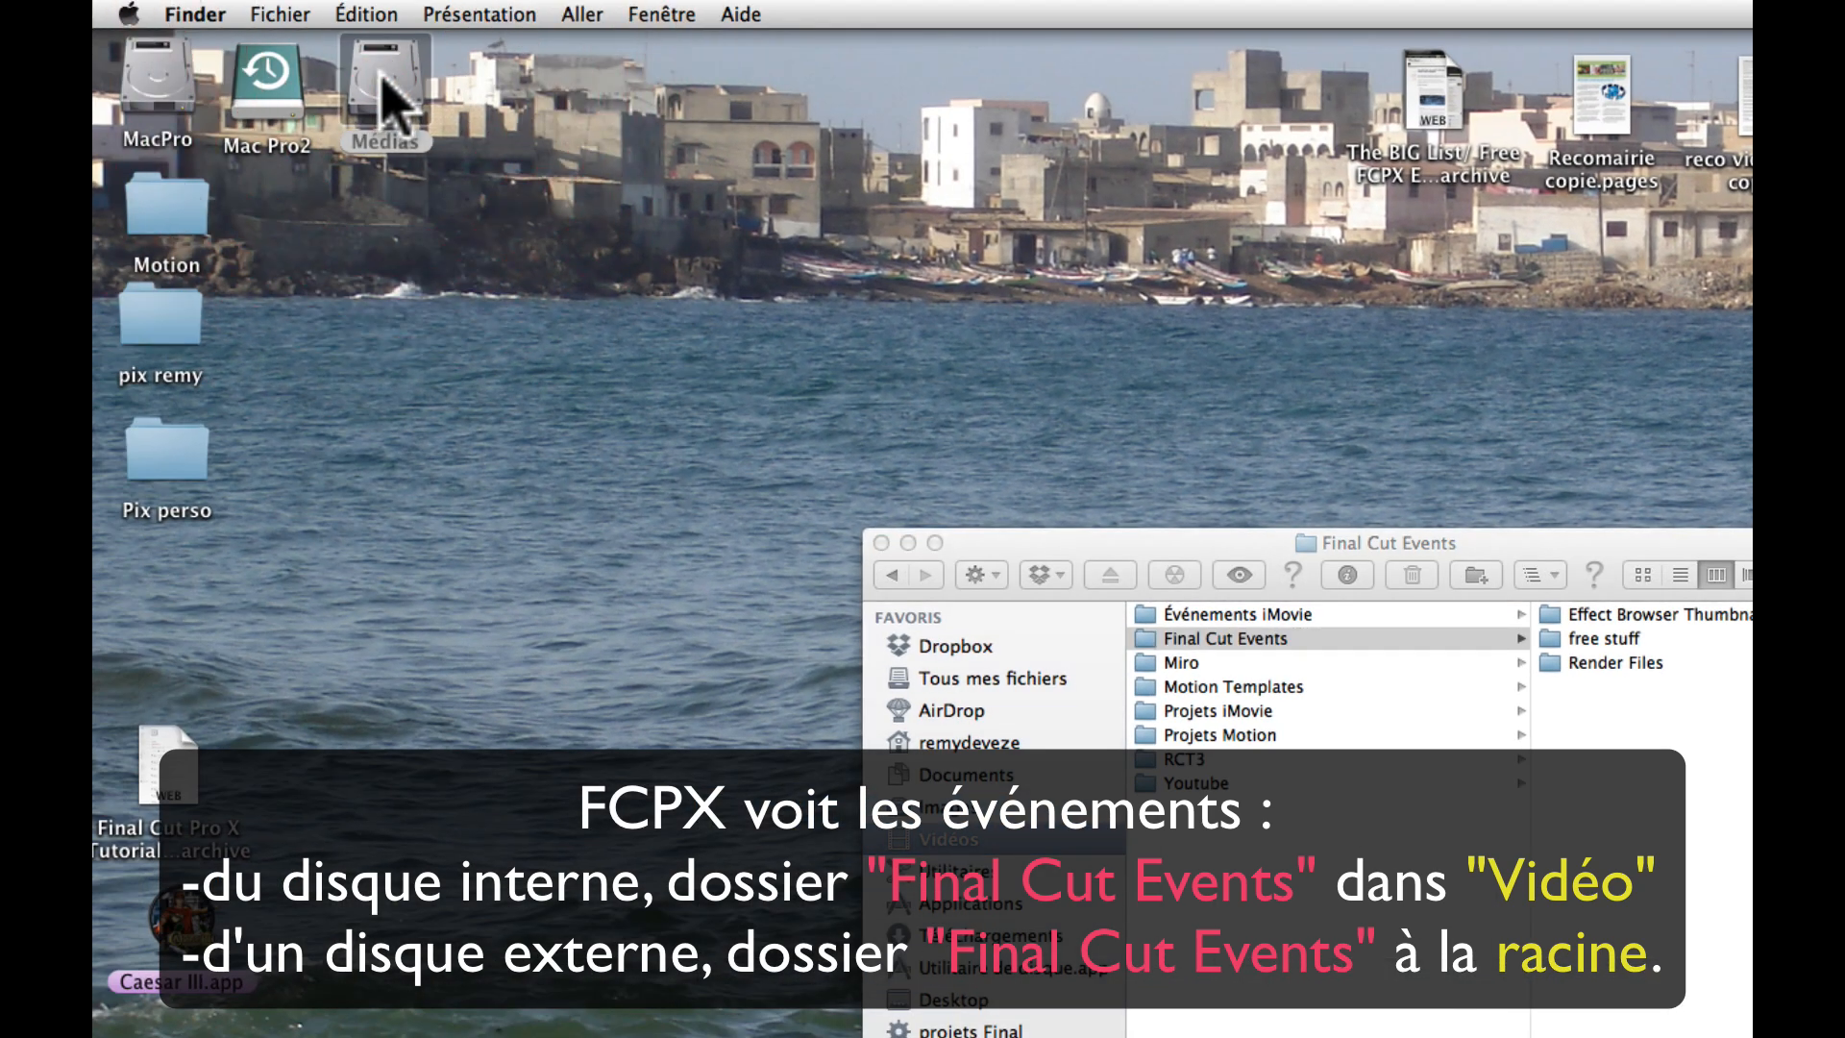
double_click(382, 85)
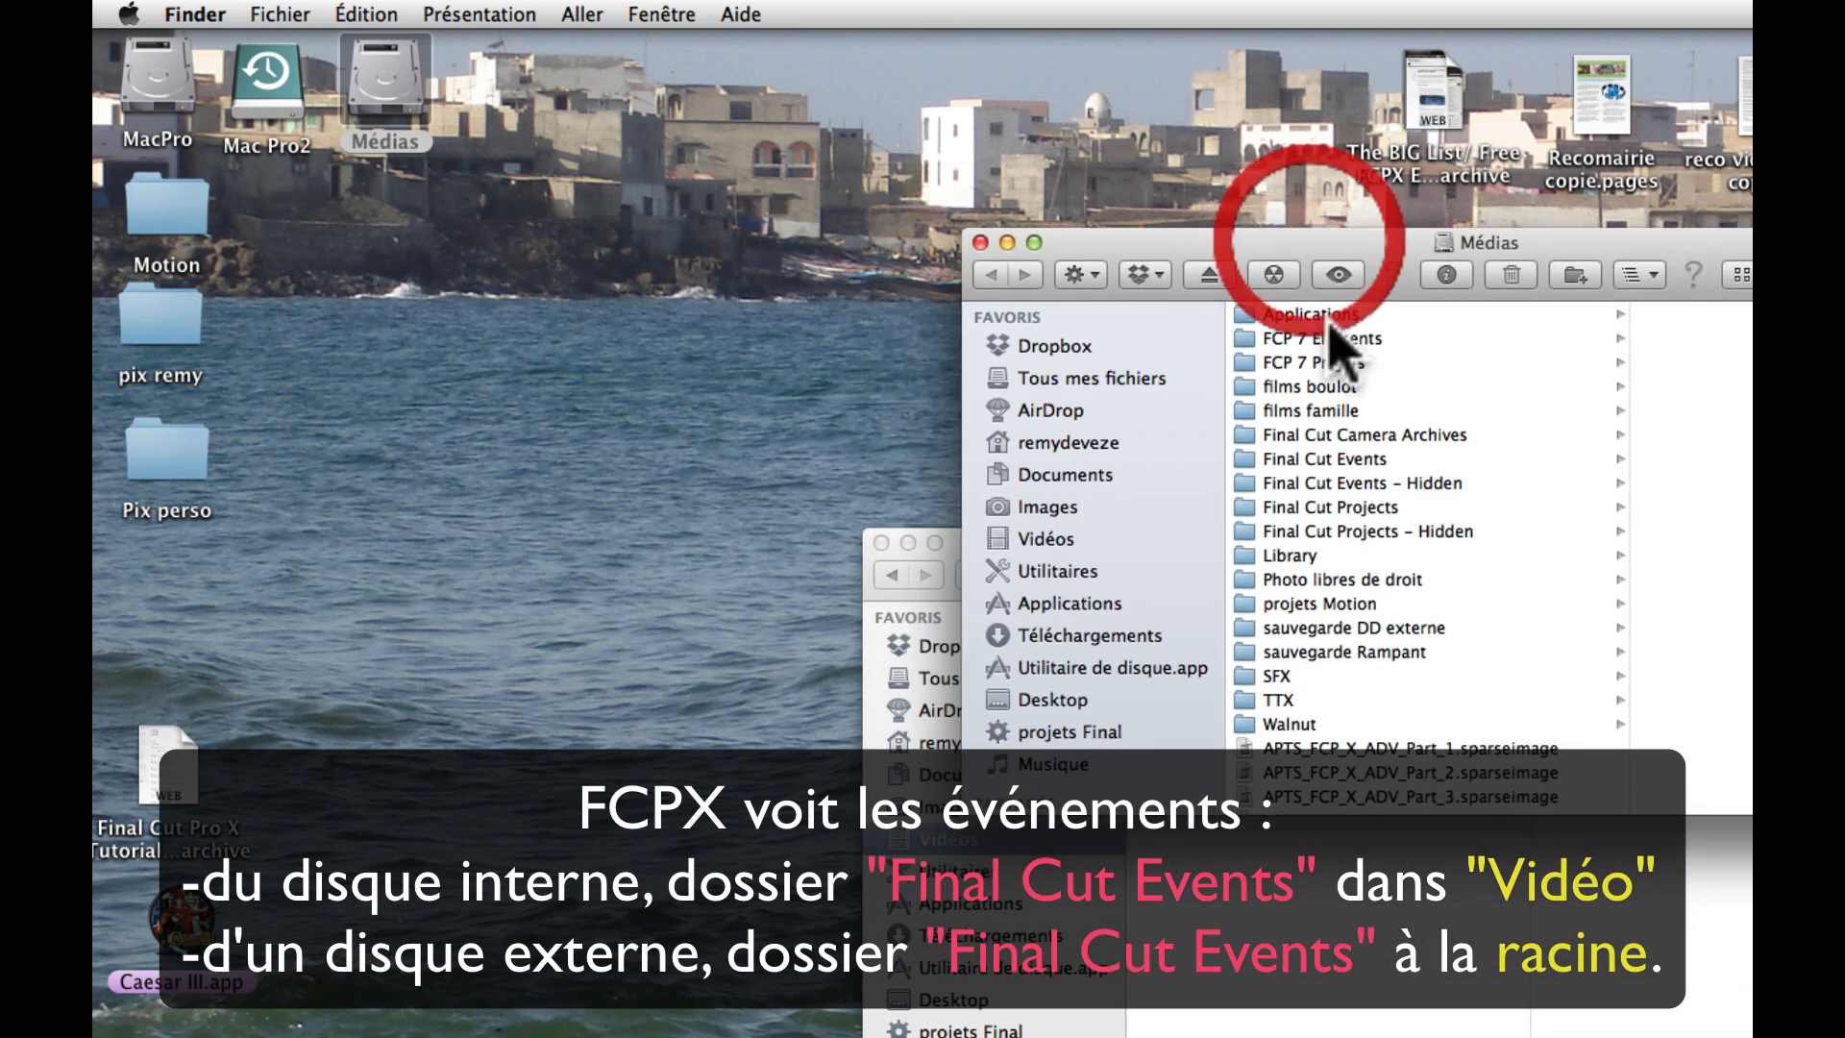
left_click(1336, 459)
left_click(1307, 506)
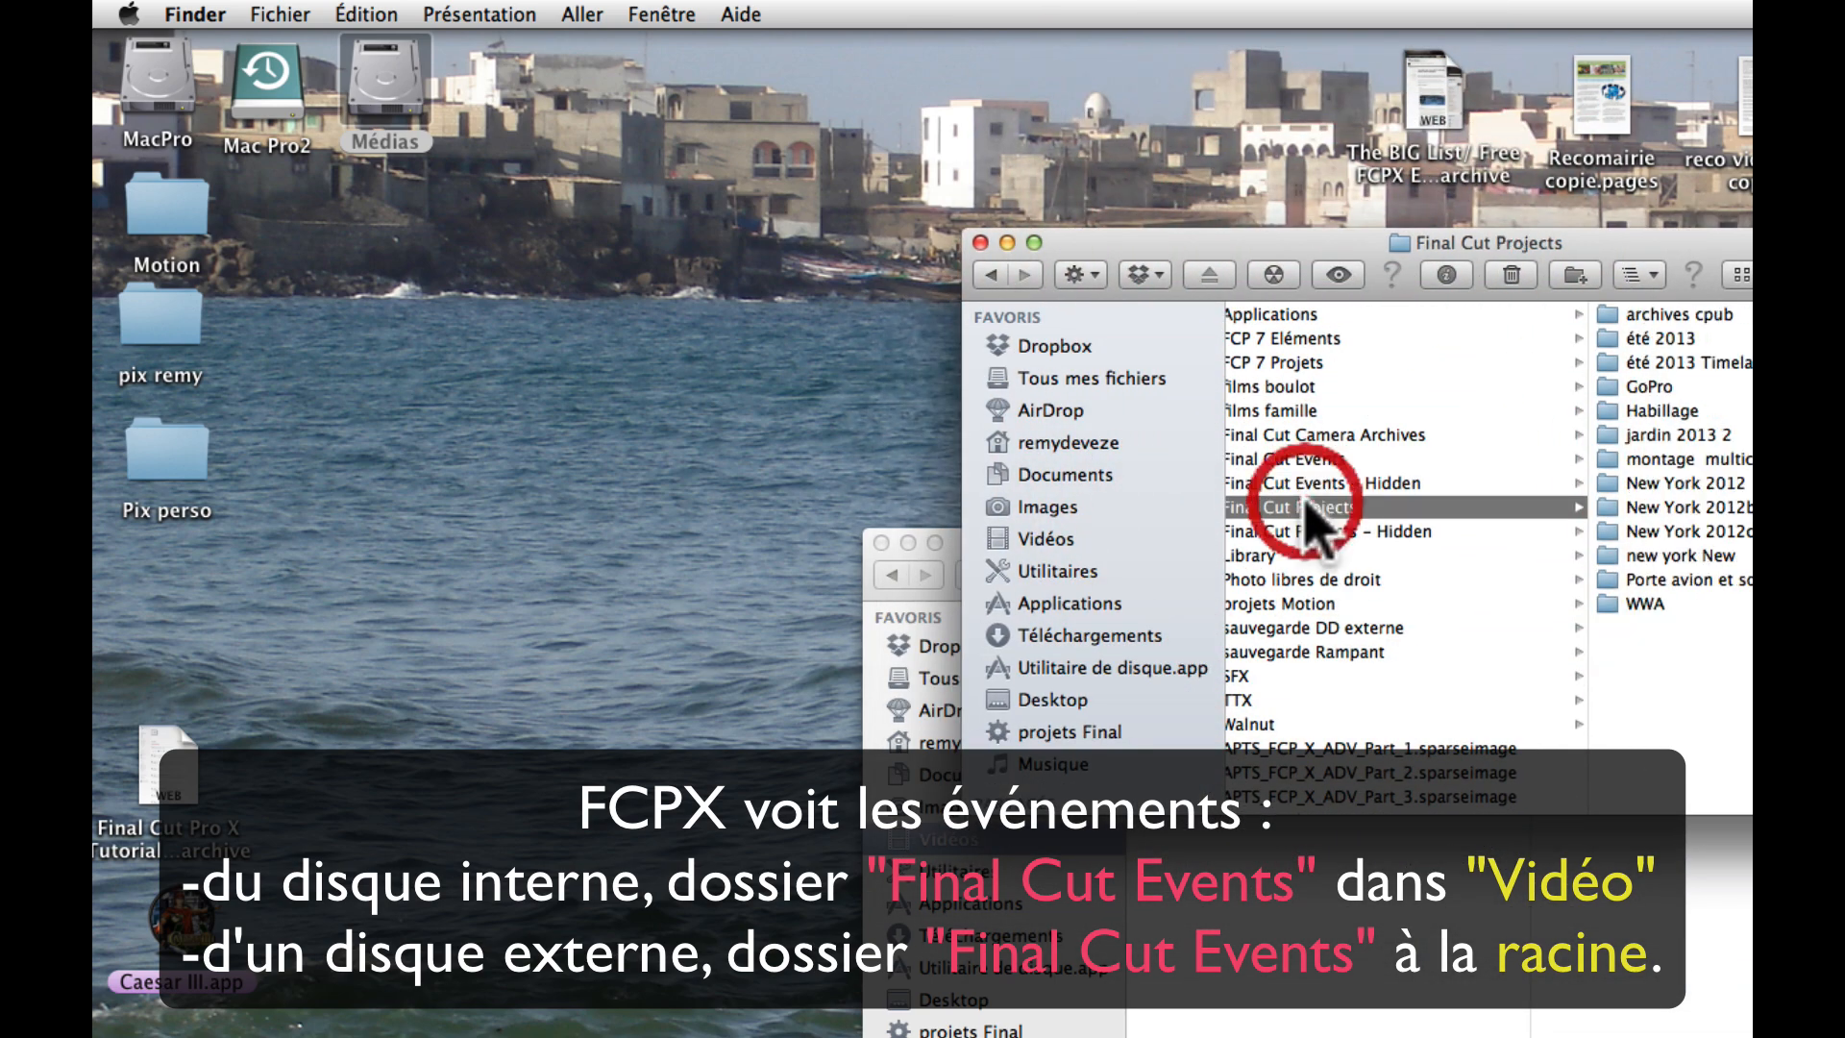
left_click(980, 242)
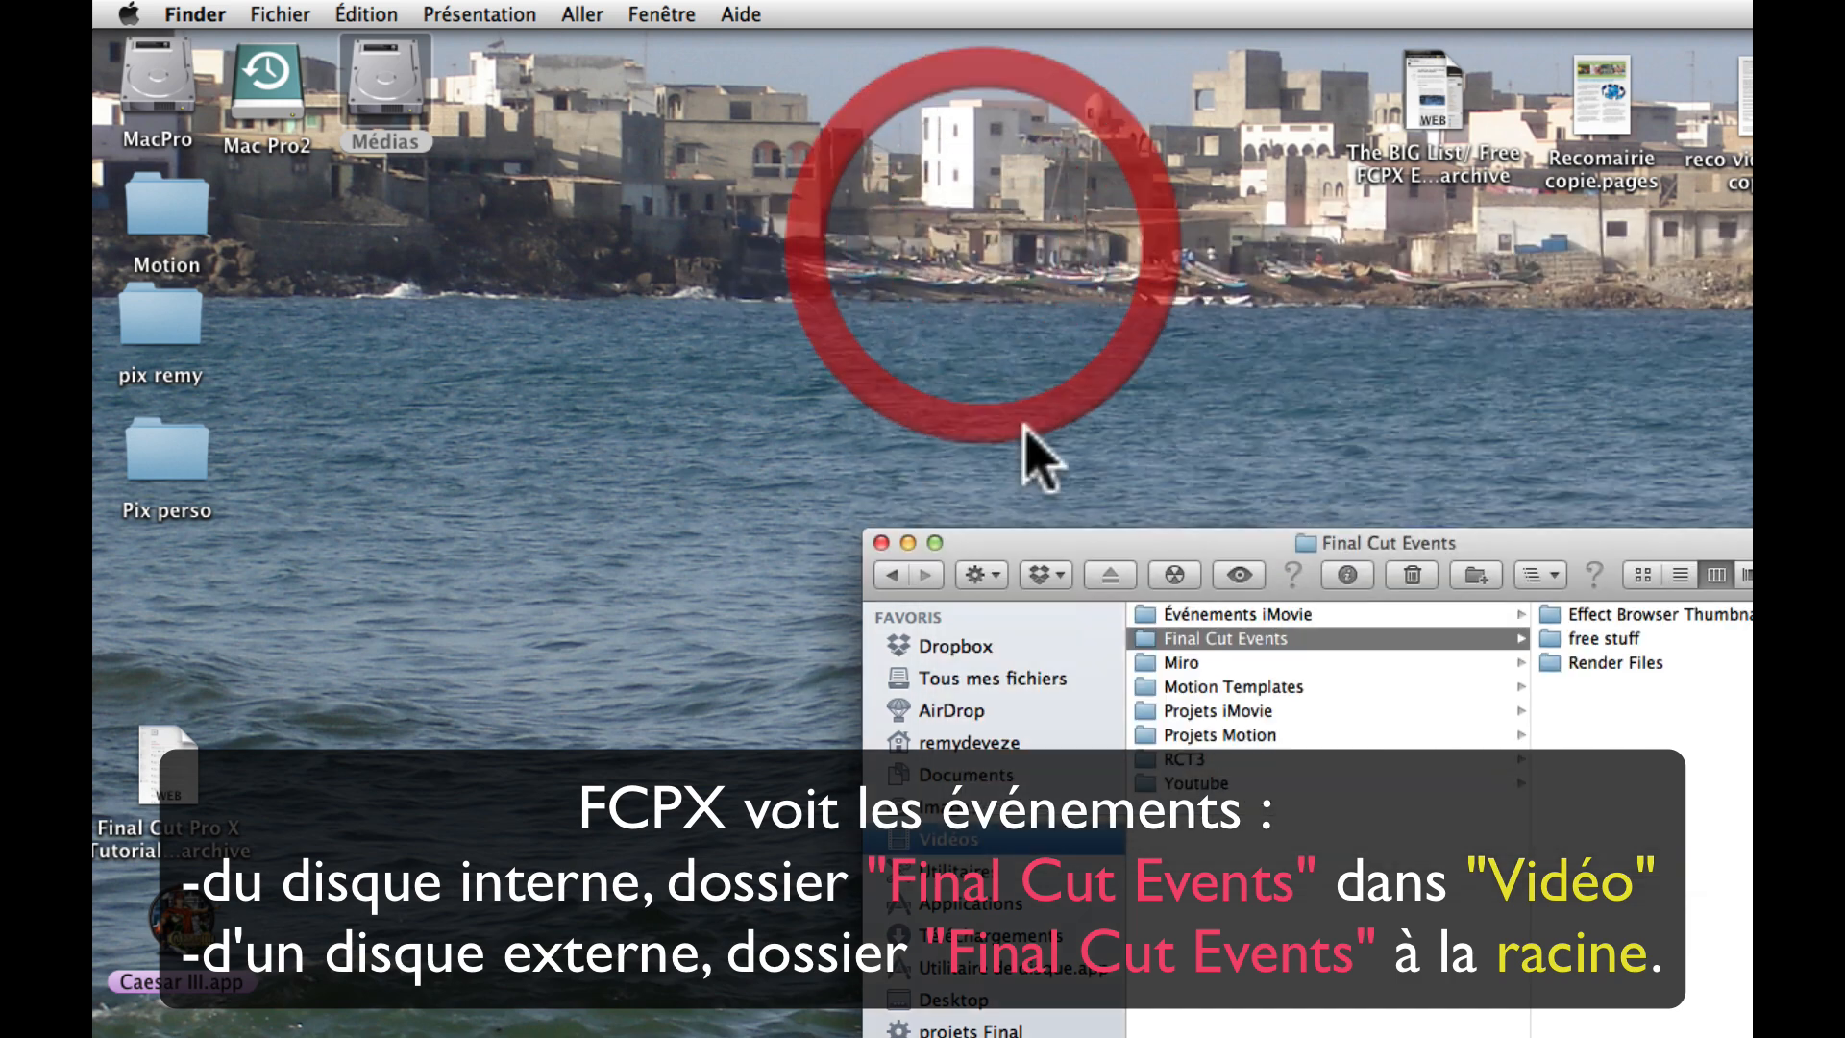
left_click(165, 96)
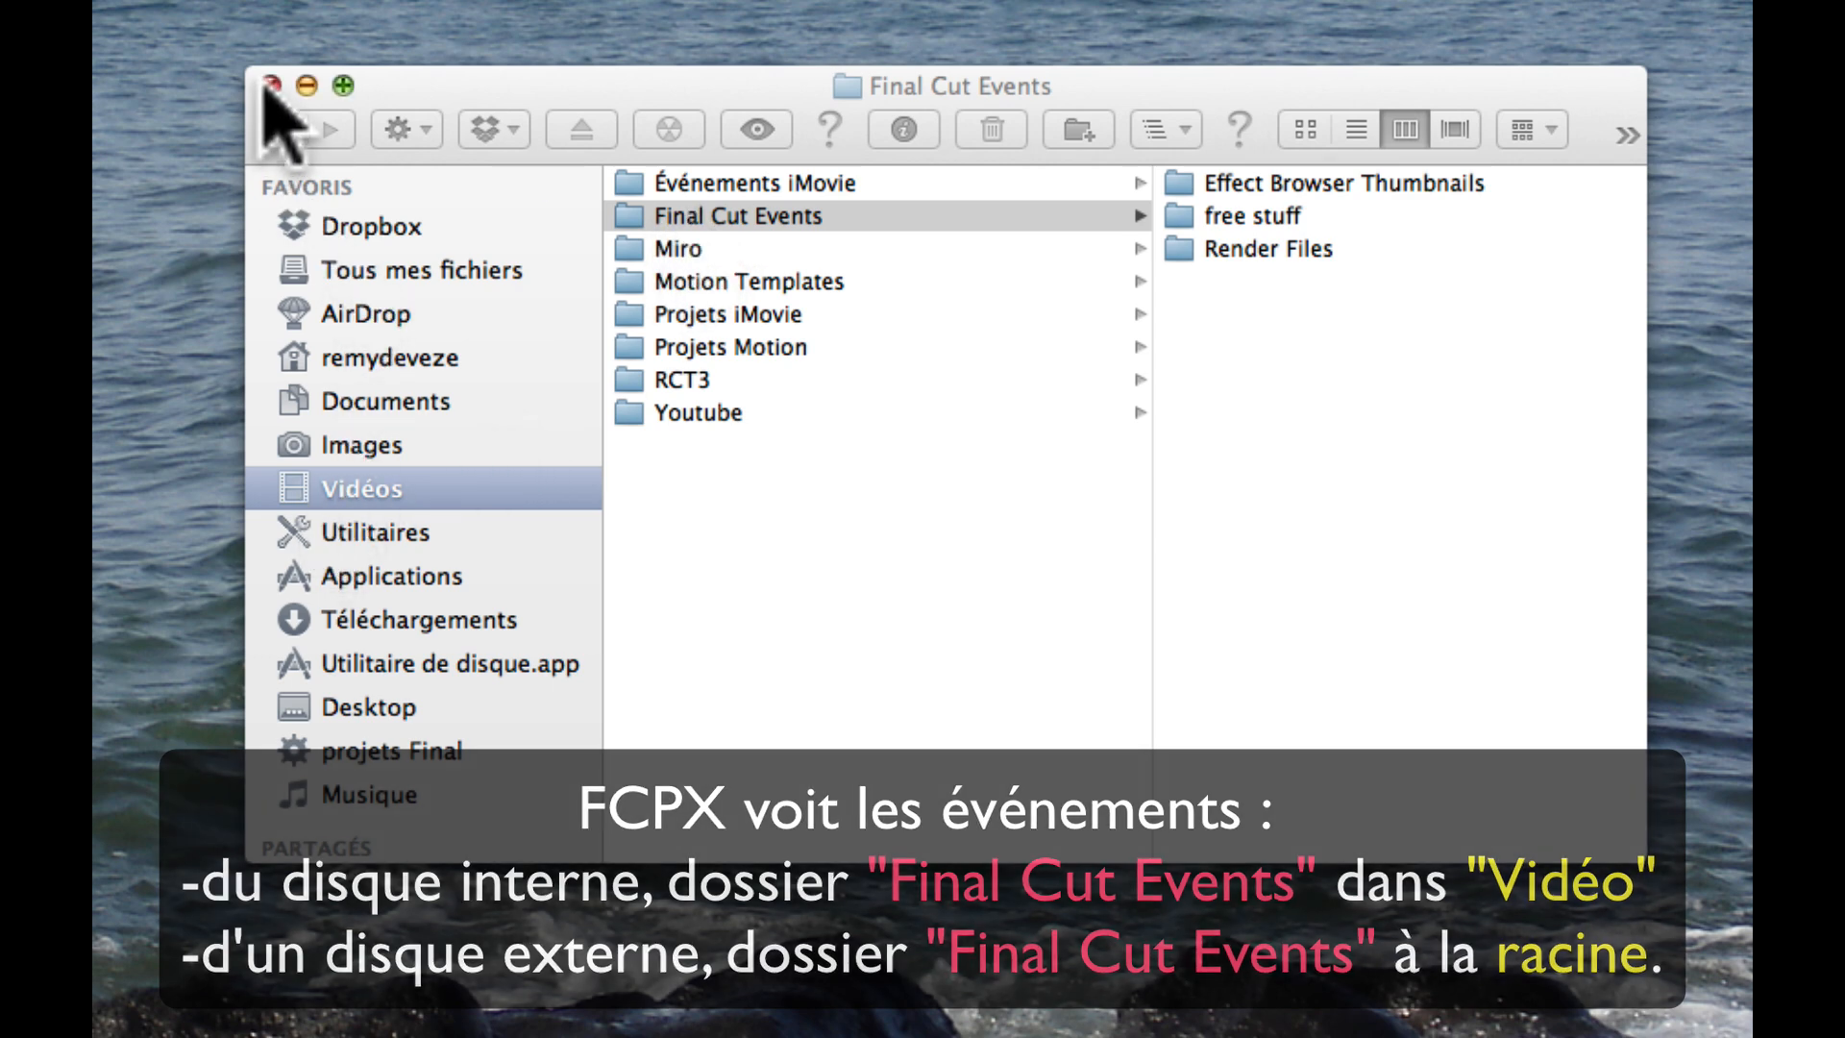
left_click(272, 85)
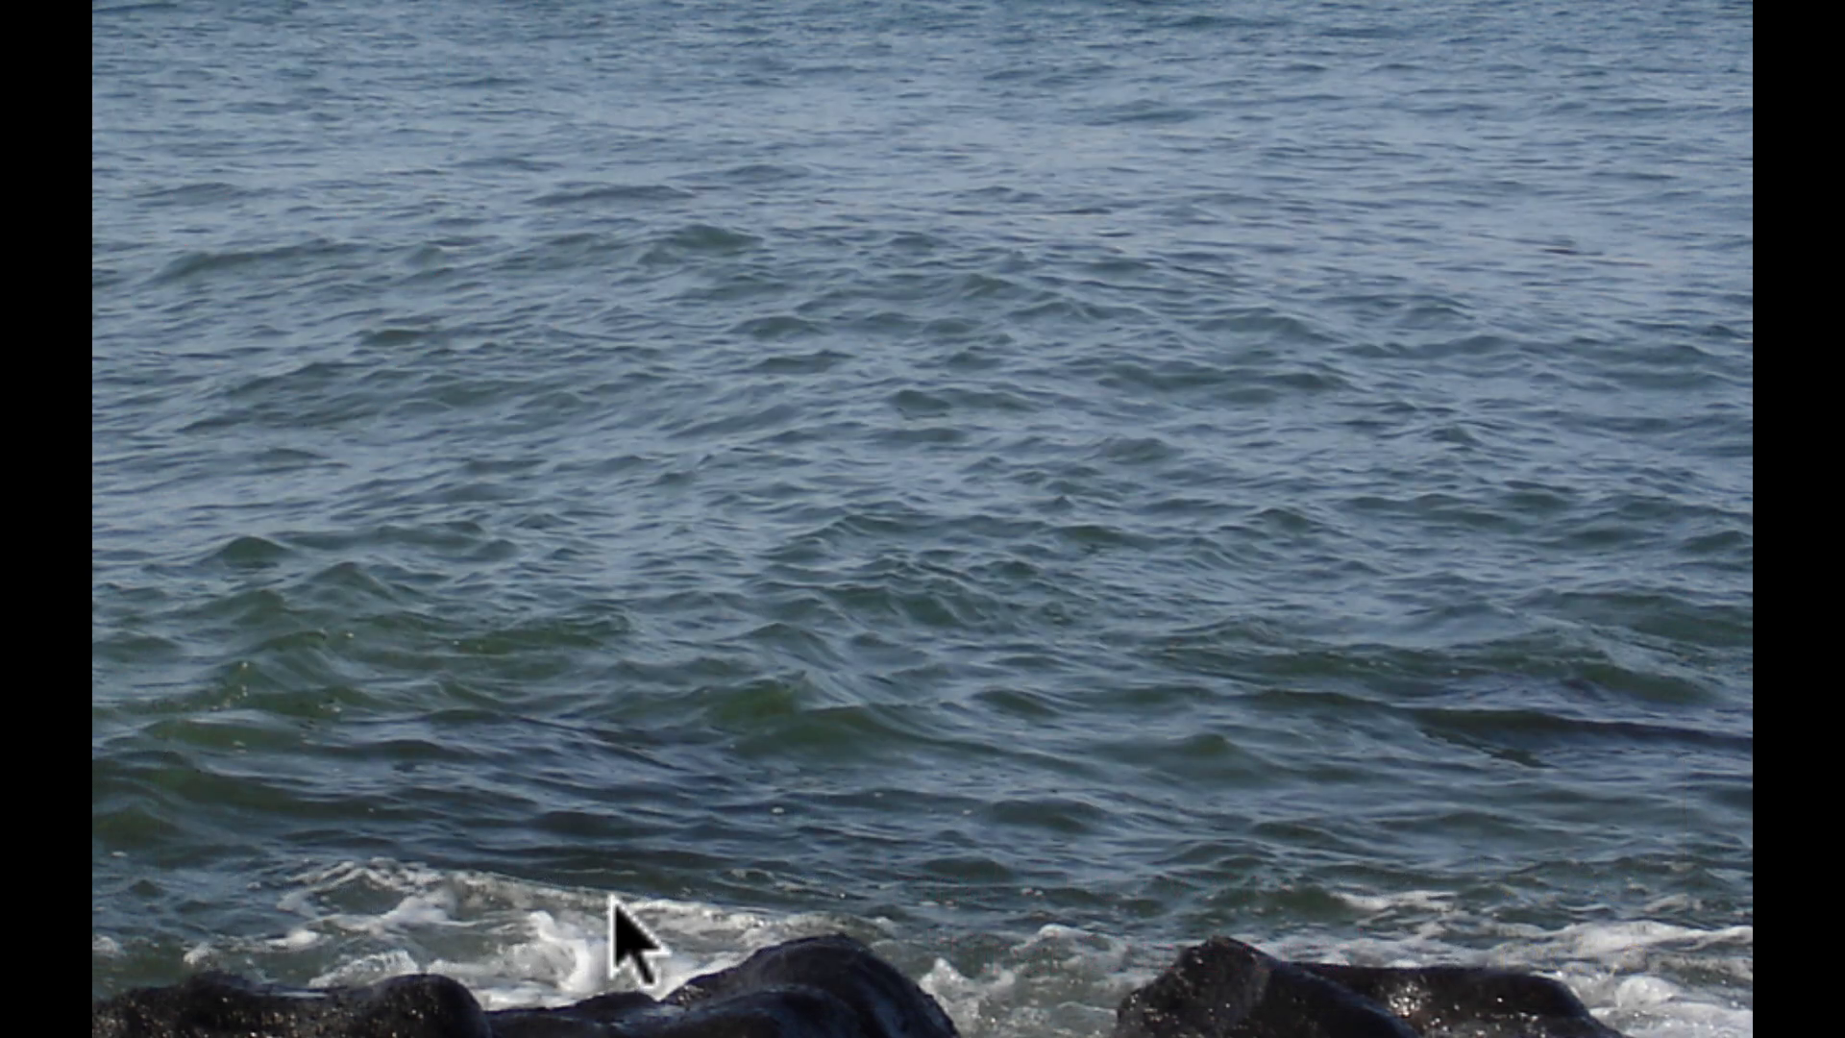
Step: Return to Final Cut Pro and select the organic bokehs clip in the free stuff event on the MacPro disk
key("super+Tab")
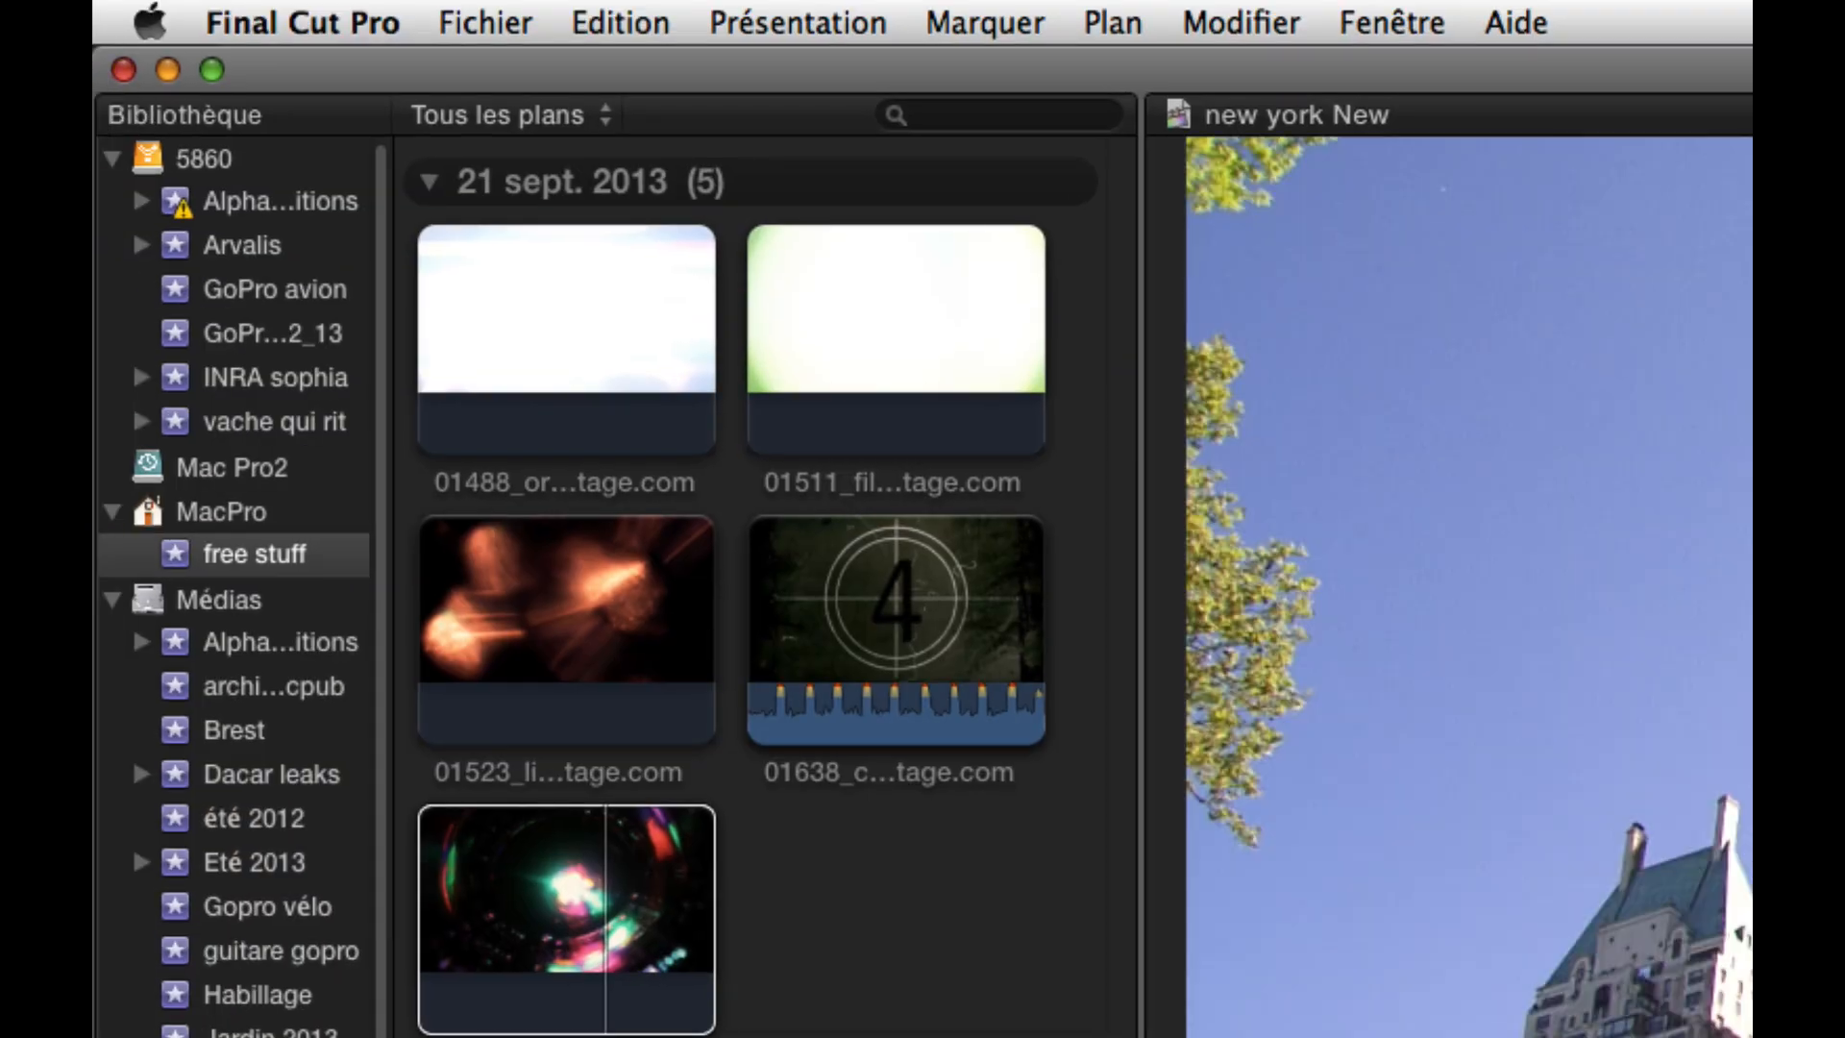
left_click(226, 513)
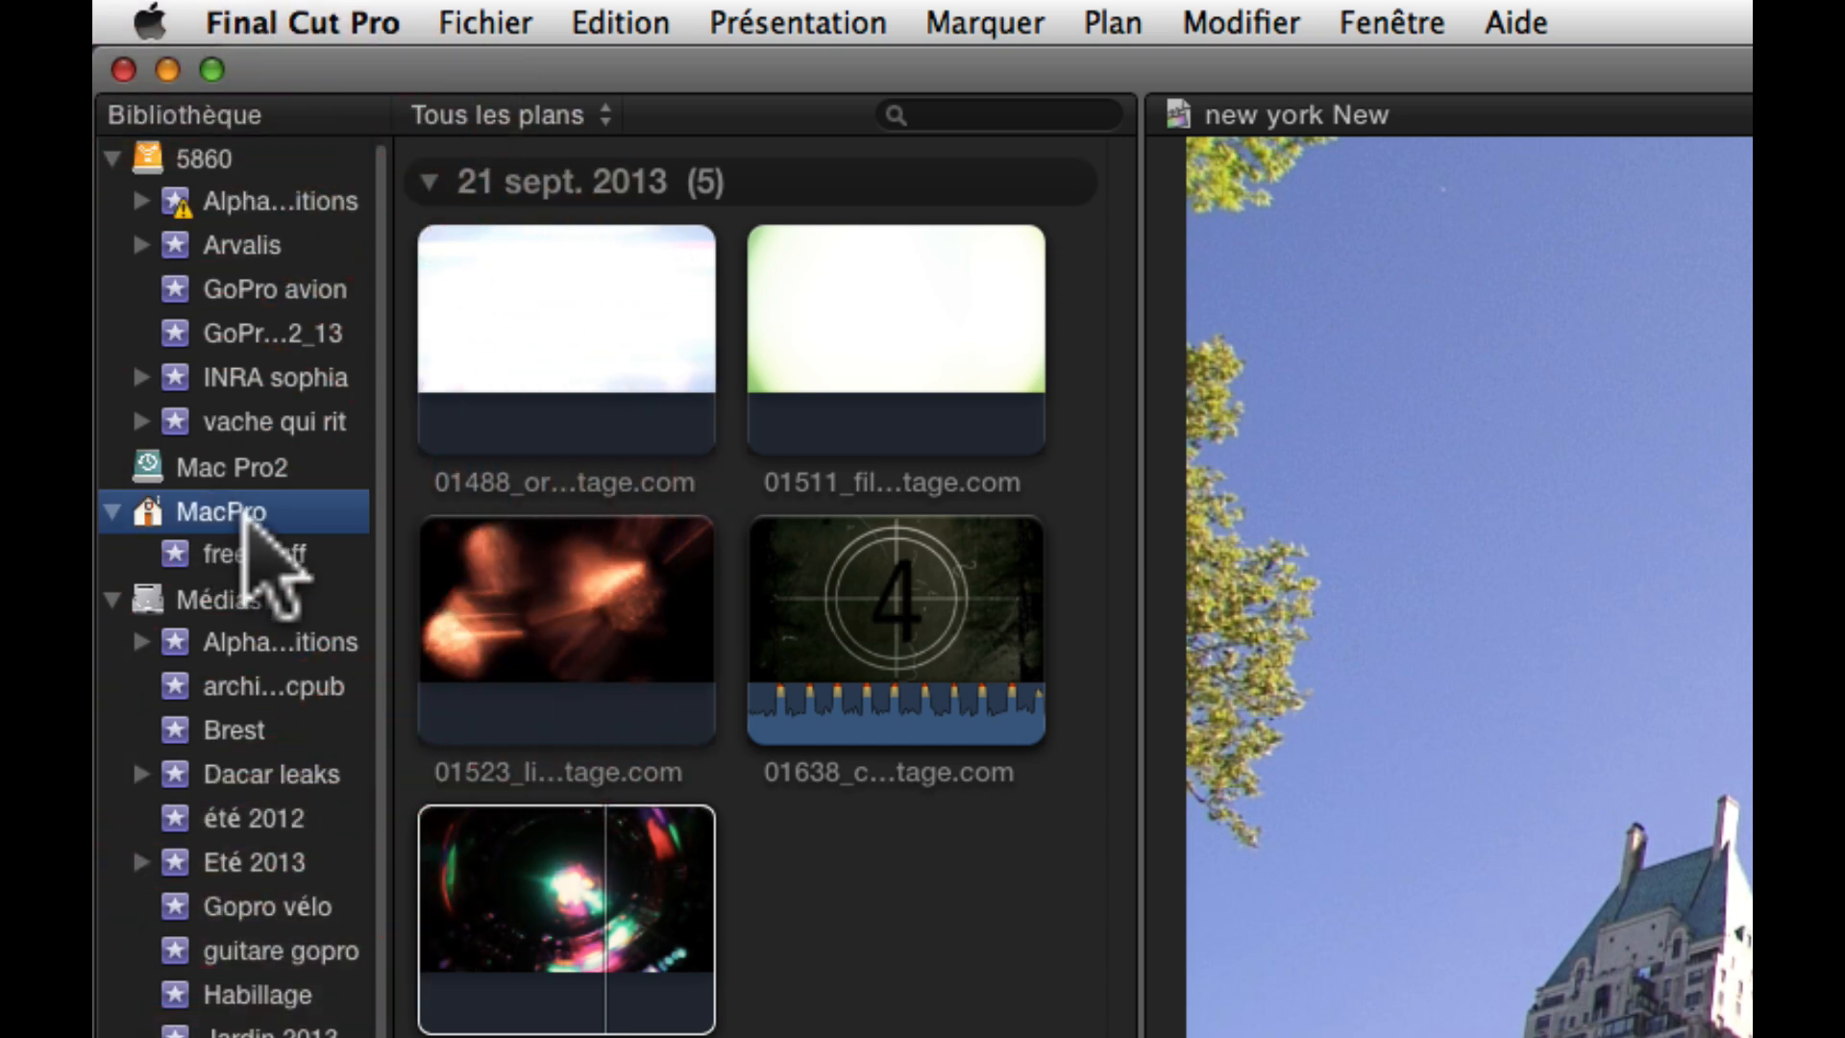
left_click(262, 555)
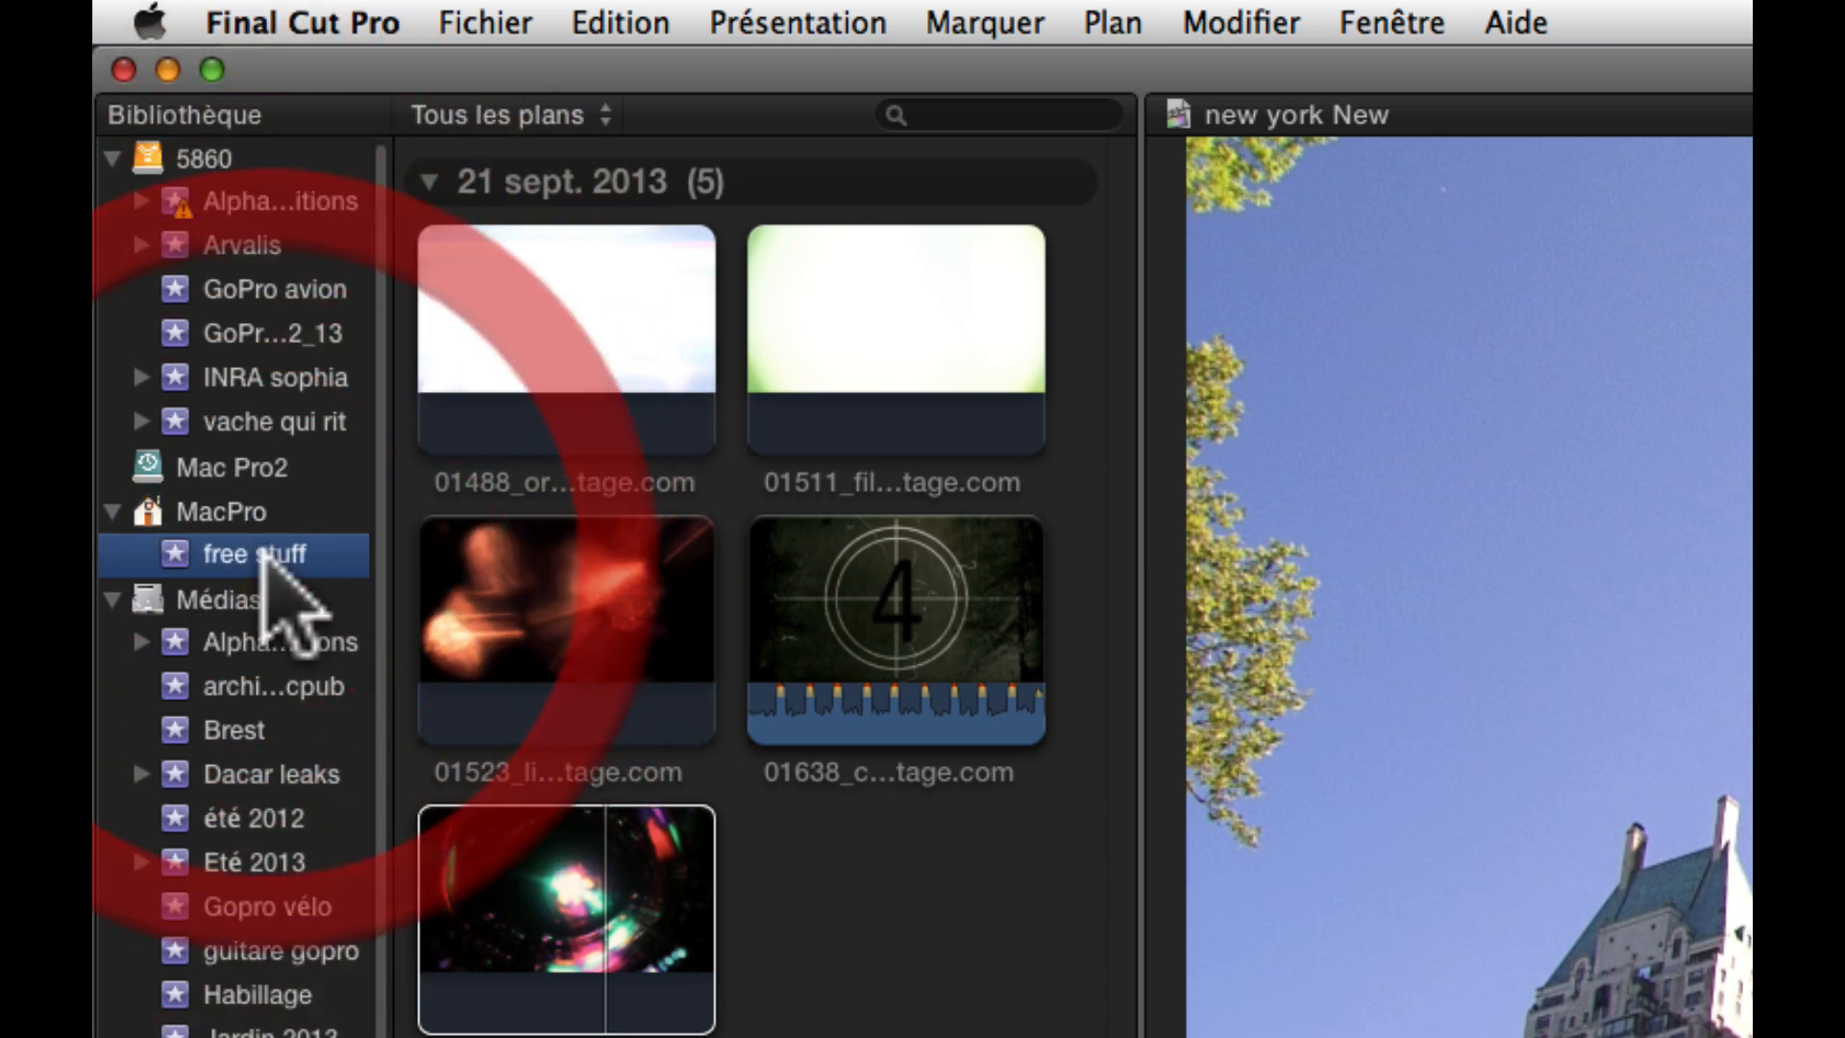
left_click(534, 307)
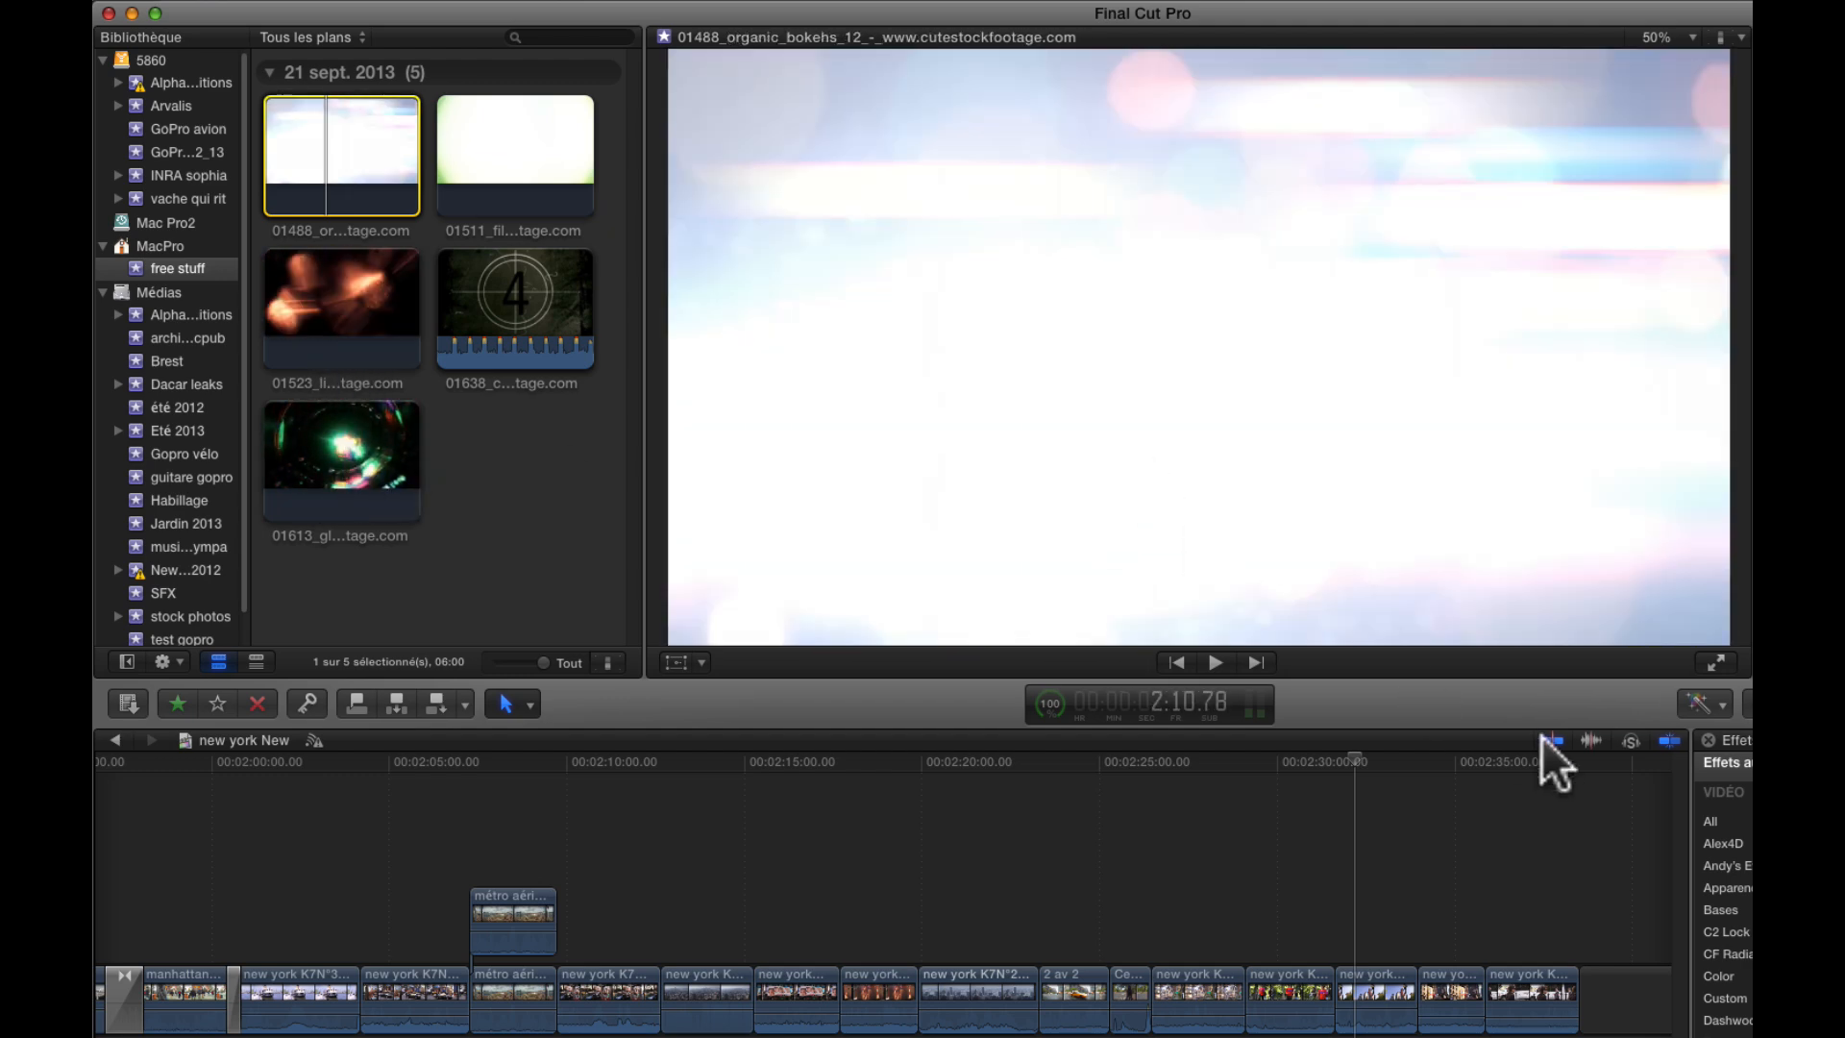
Step: Place the playhead at the start of the Essex House skyline clip and mark that whole clip as the timeline range
left_click(1269, 763)
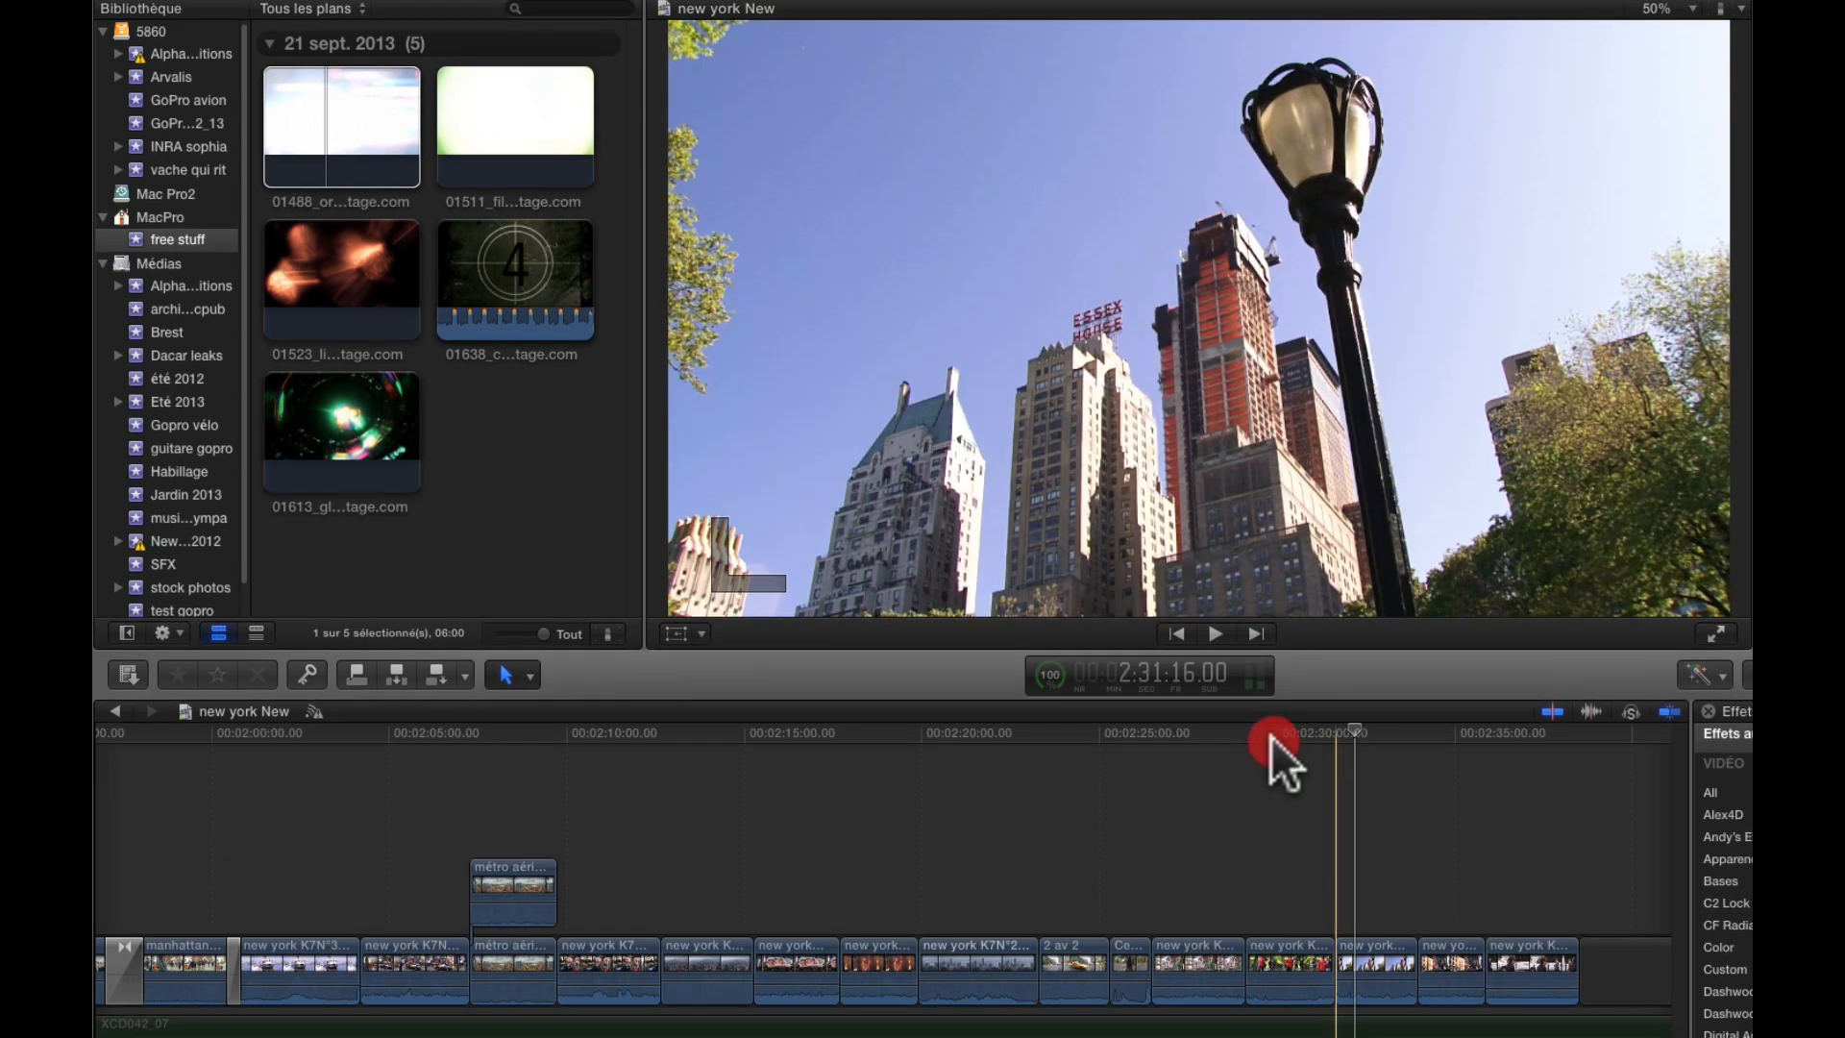
left_click(1351, 742)
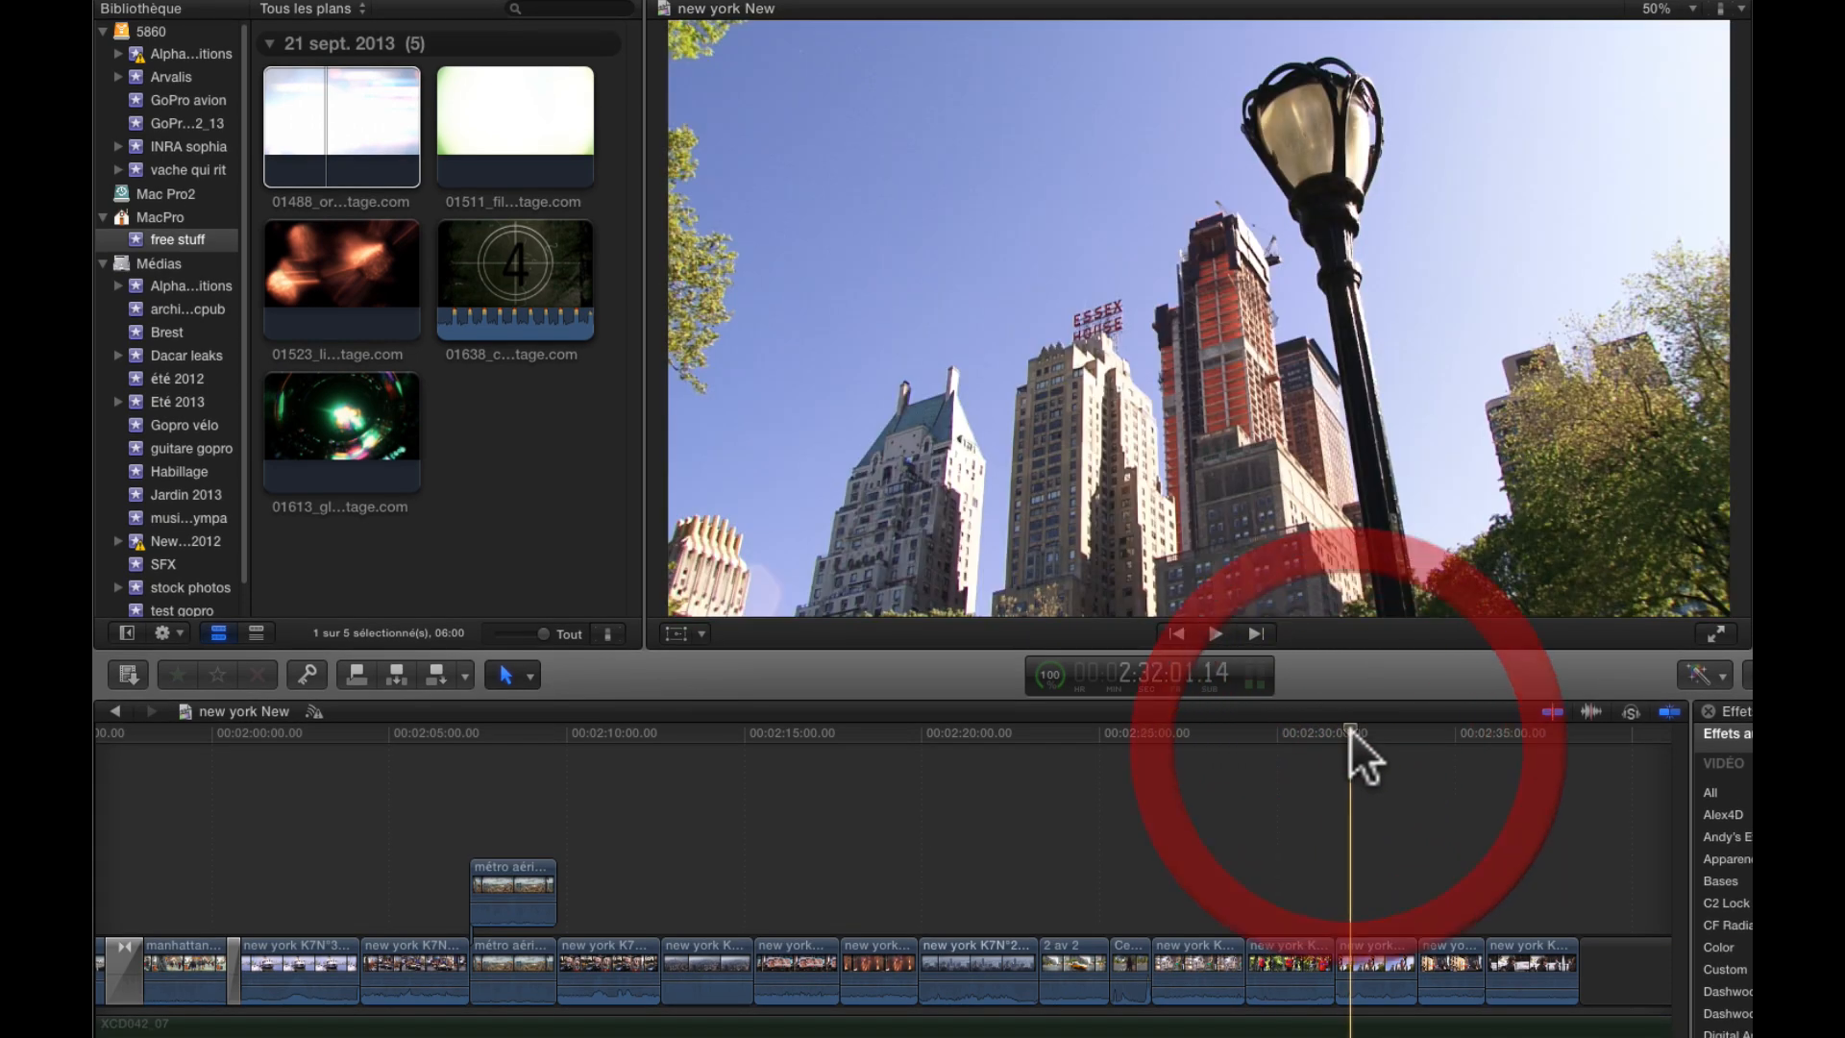
left_click(1336, 748)
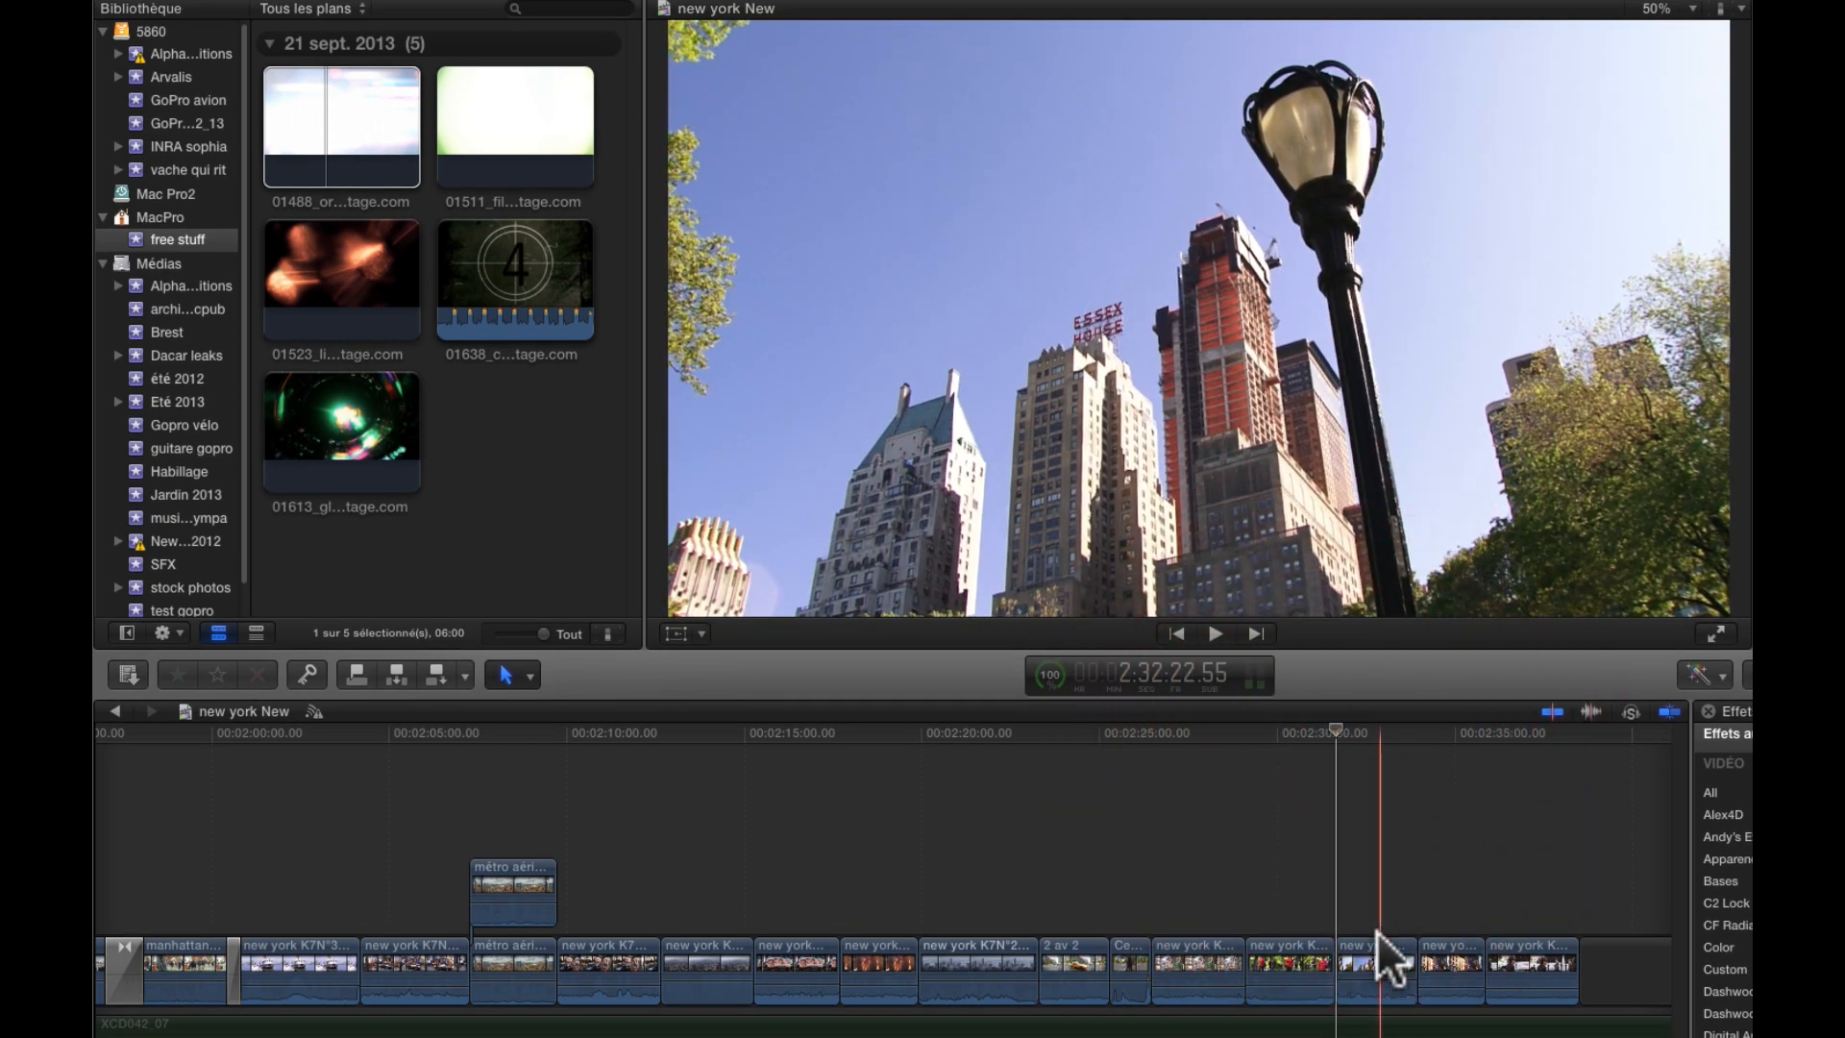
left_click(1376, 943)
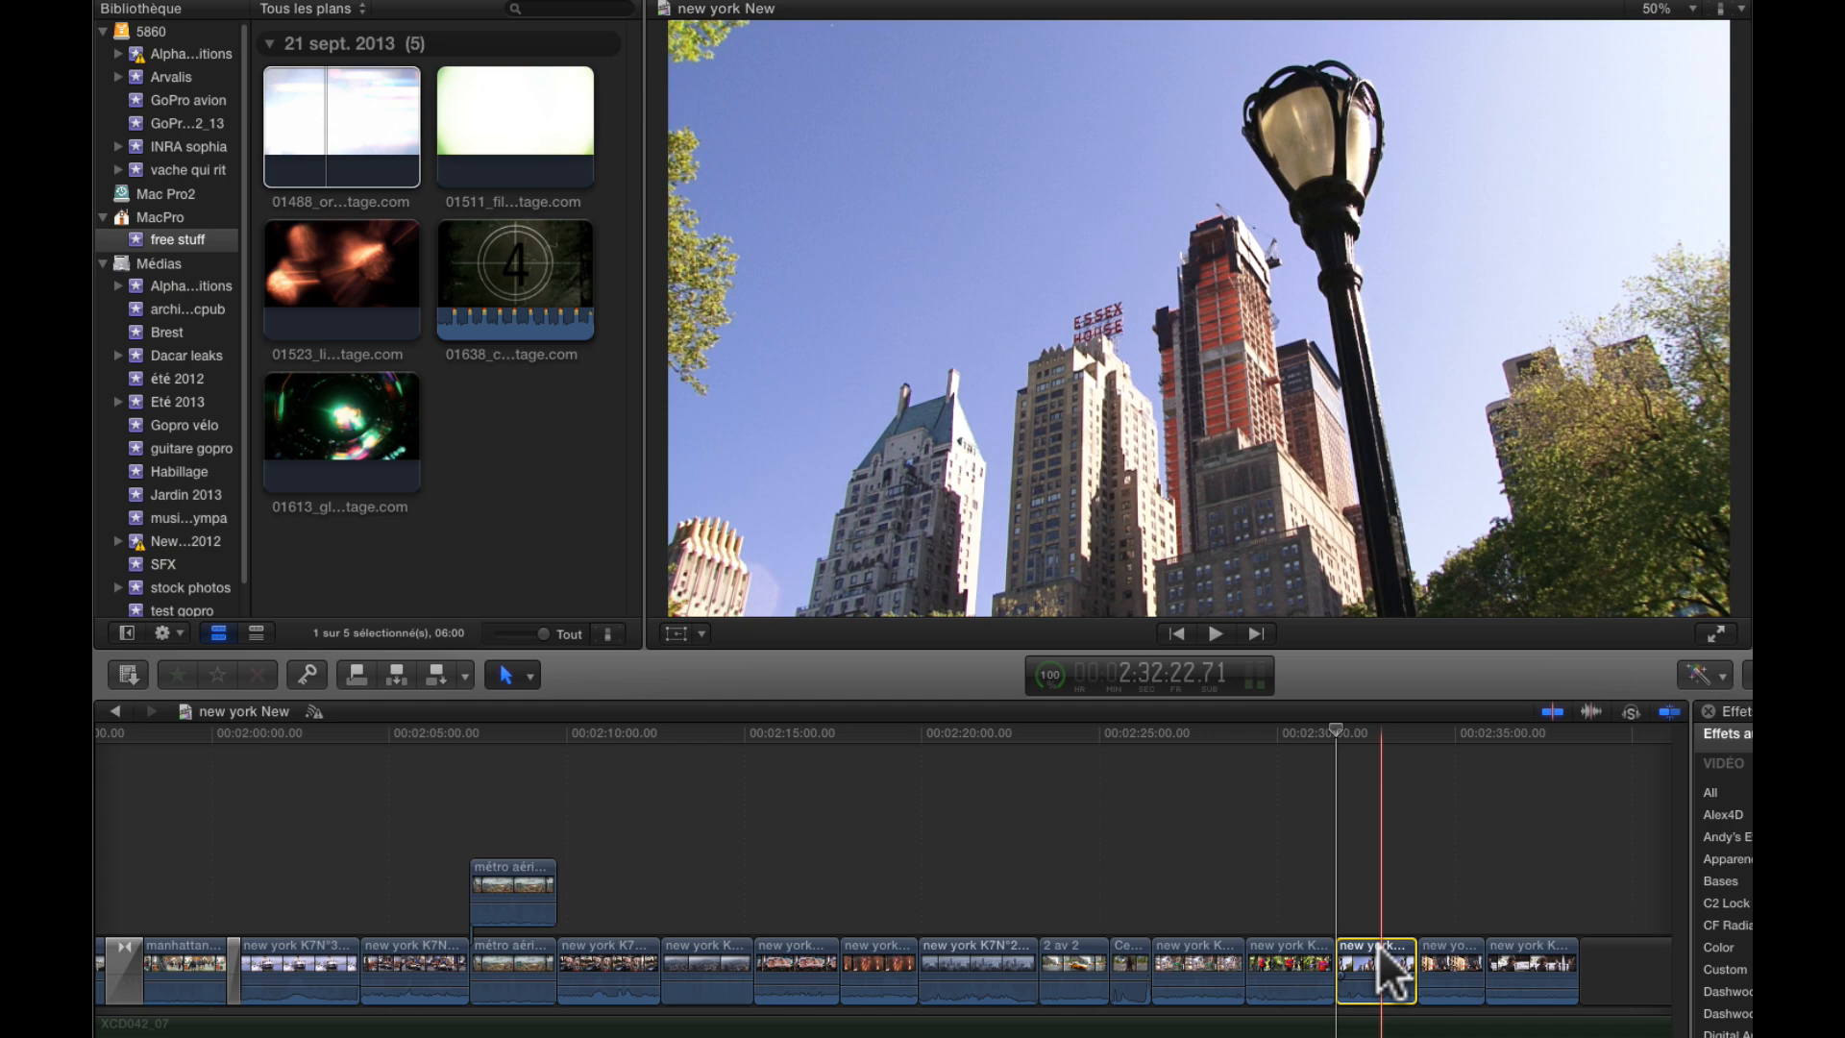
key("x")
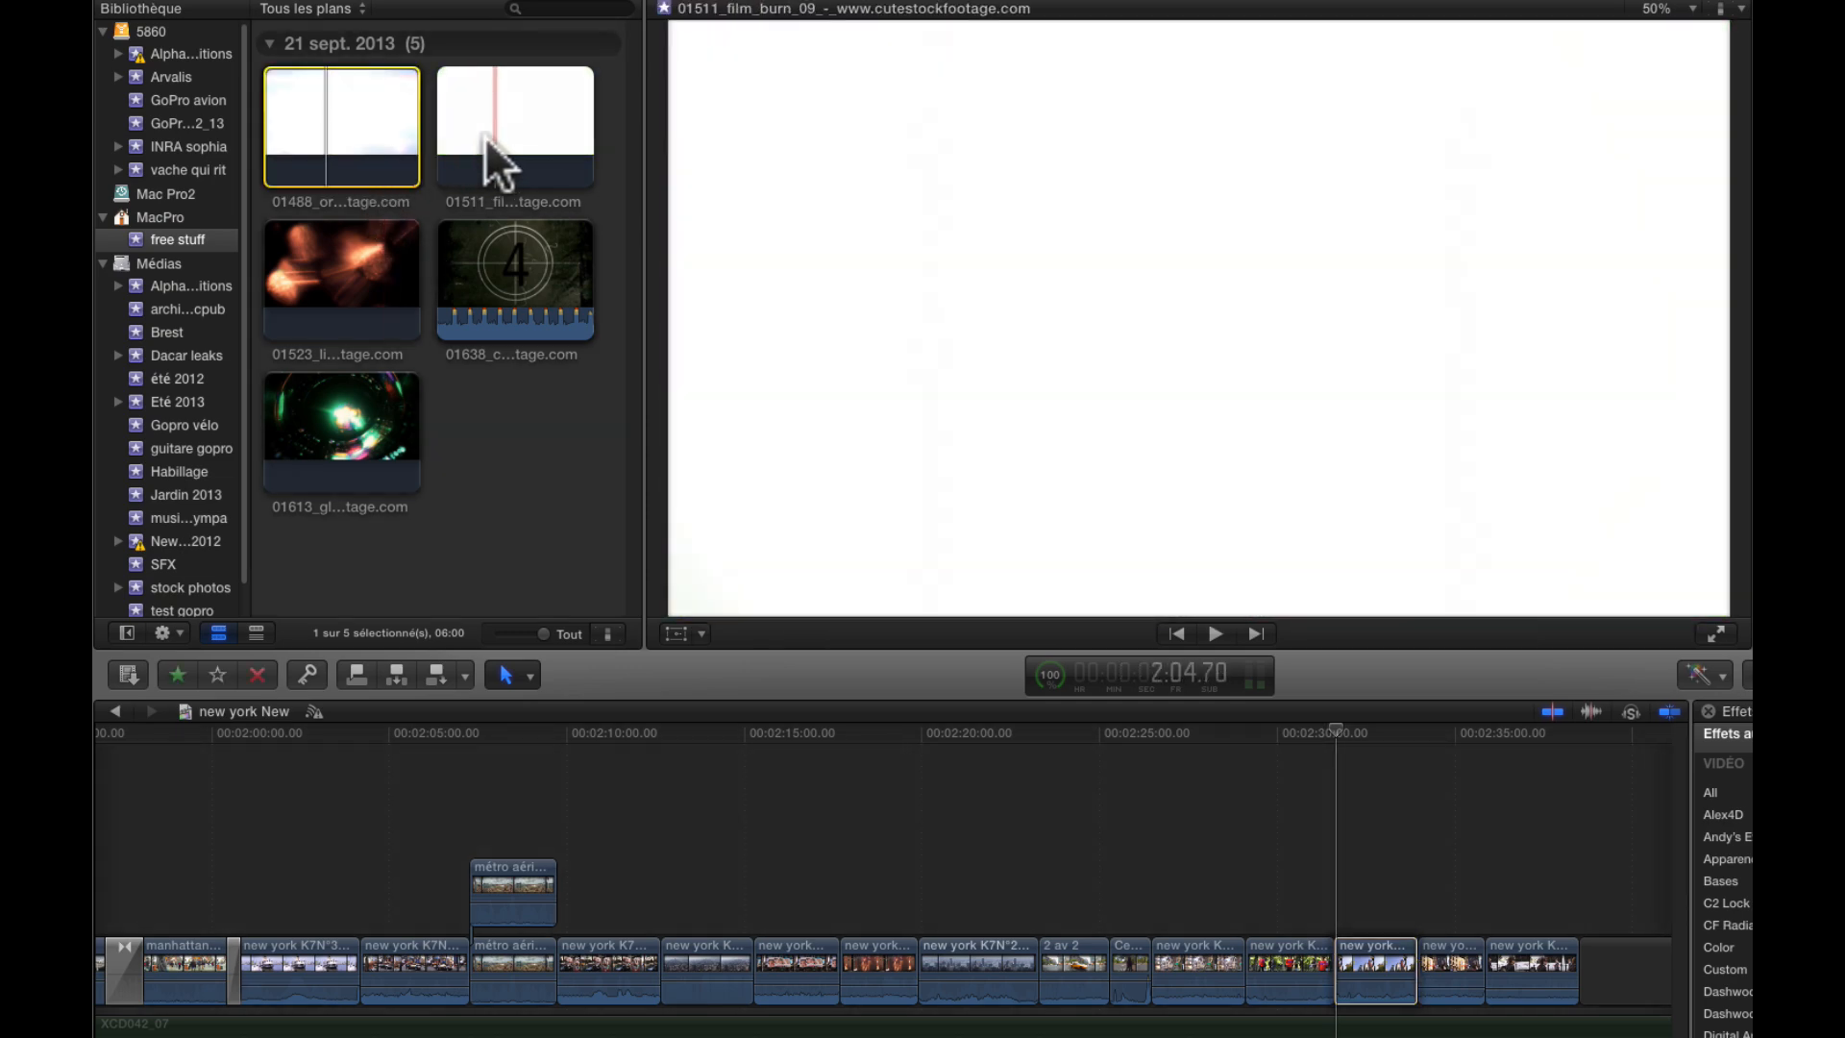
Step: Connect the 01613_glass_light_leaks_80 clip from the free stuff event above the marked skyline clip
left_click(337, 123)
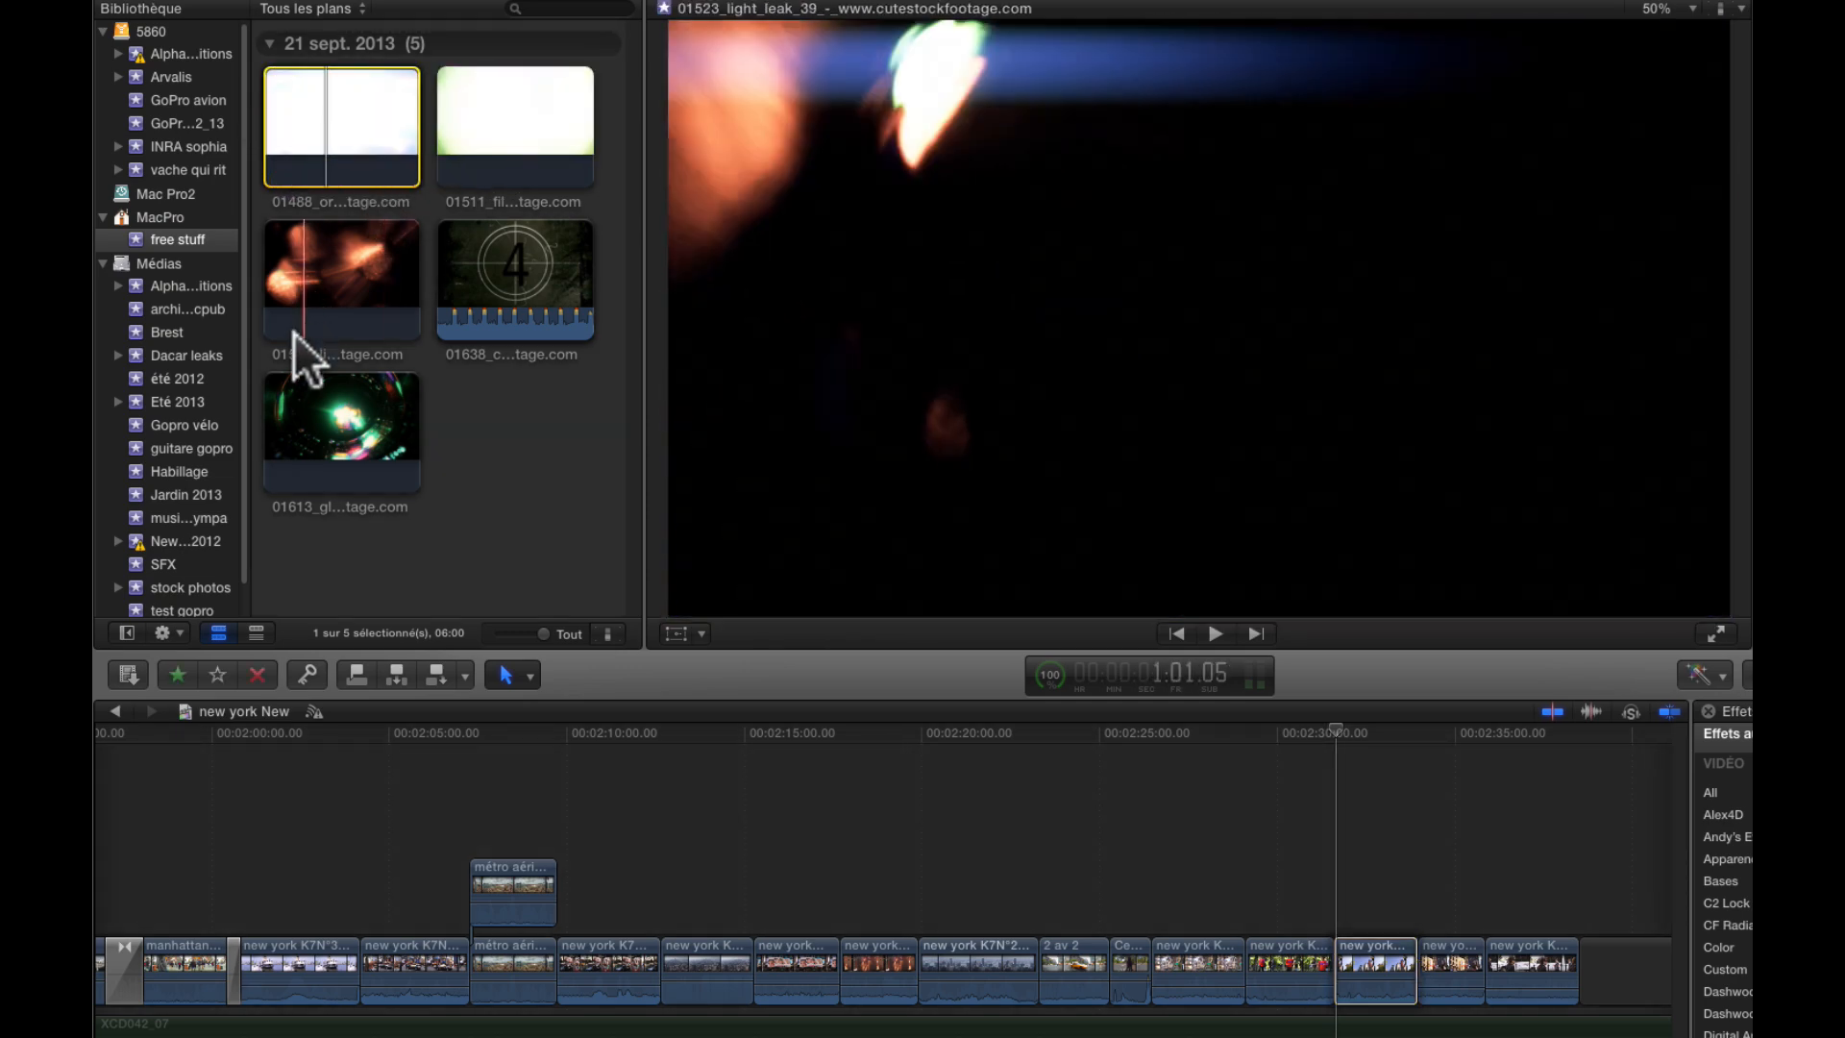
left_click(292, 401)
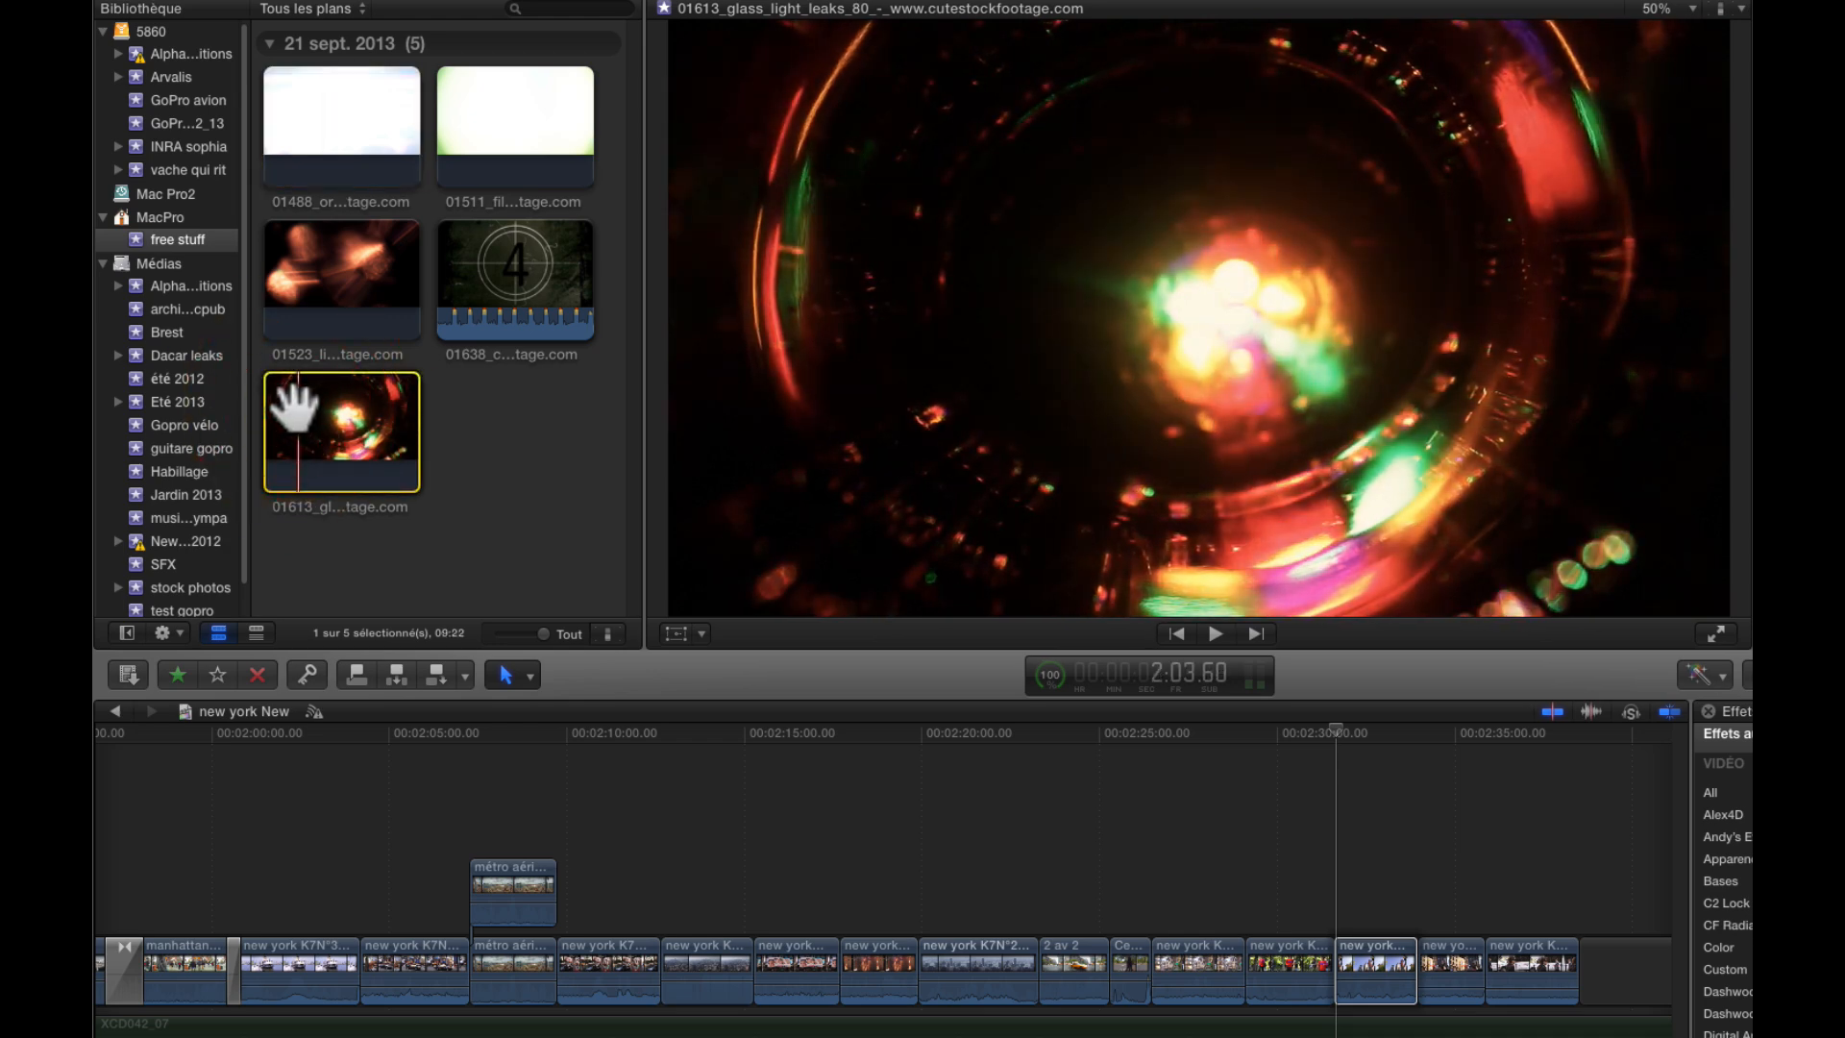
key("q")
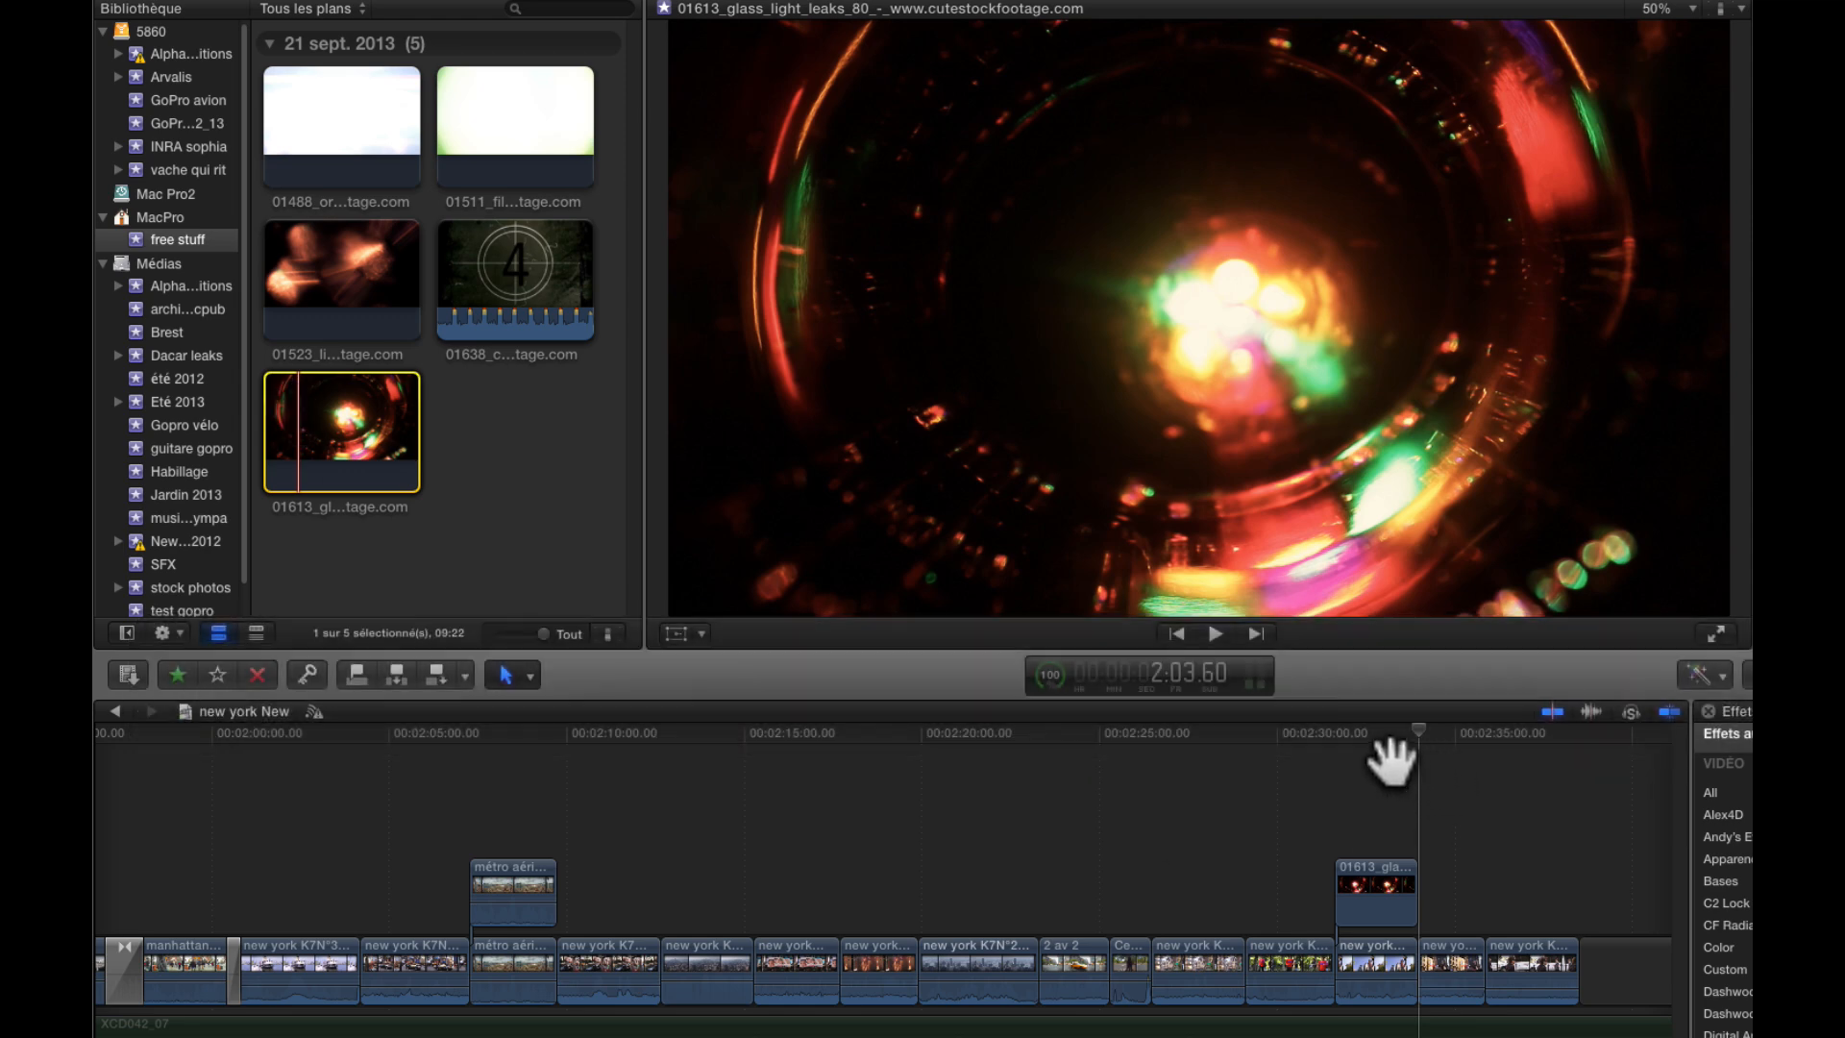
Step: Park the playhead within the 01613_glass_light_leaks_80 timeline clip and set that clip's blend mode to Multiplication
left_click(1374, 732)
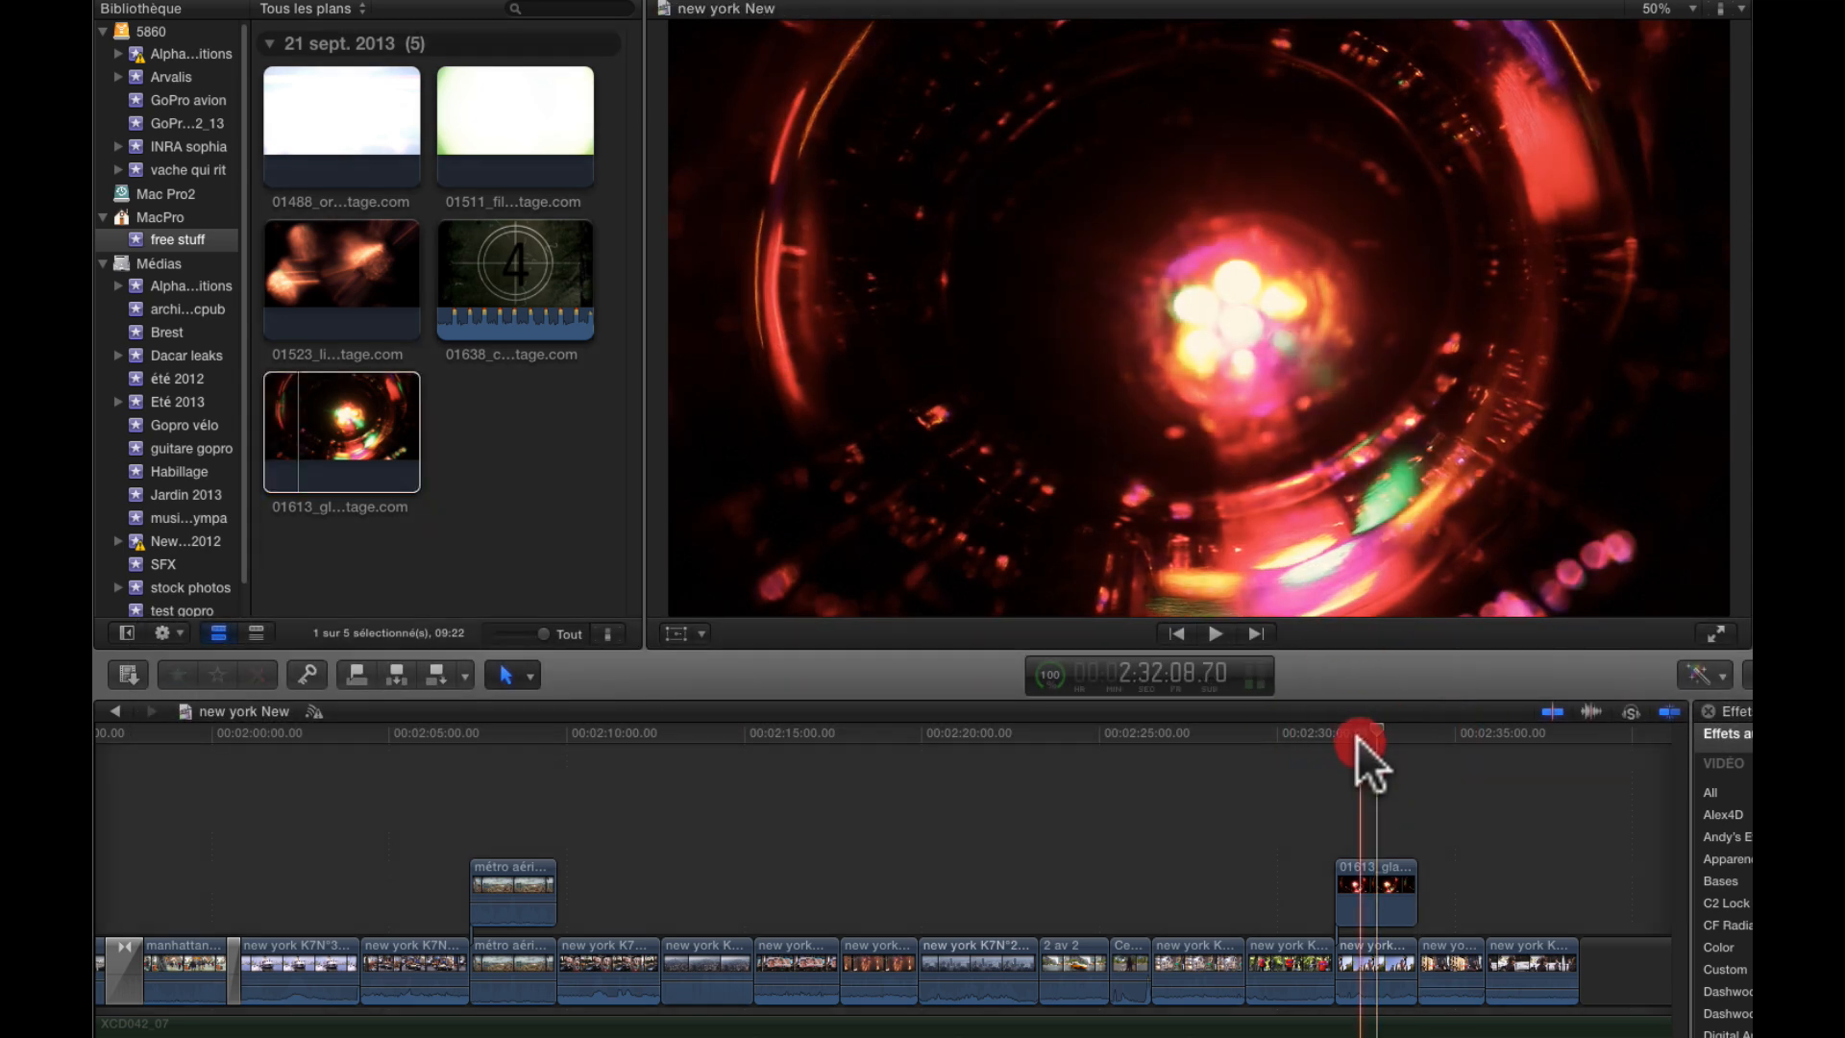
left_click(1360, 736)
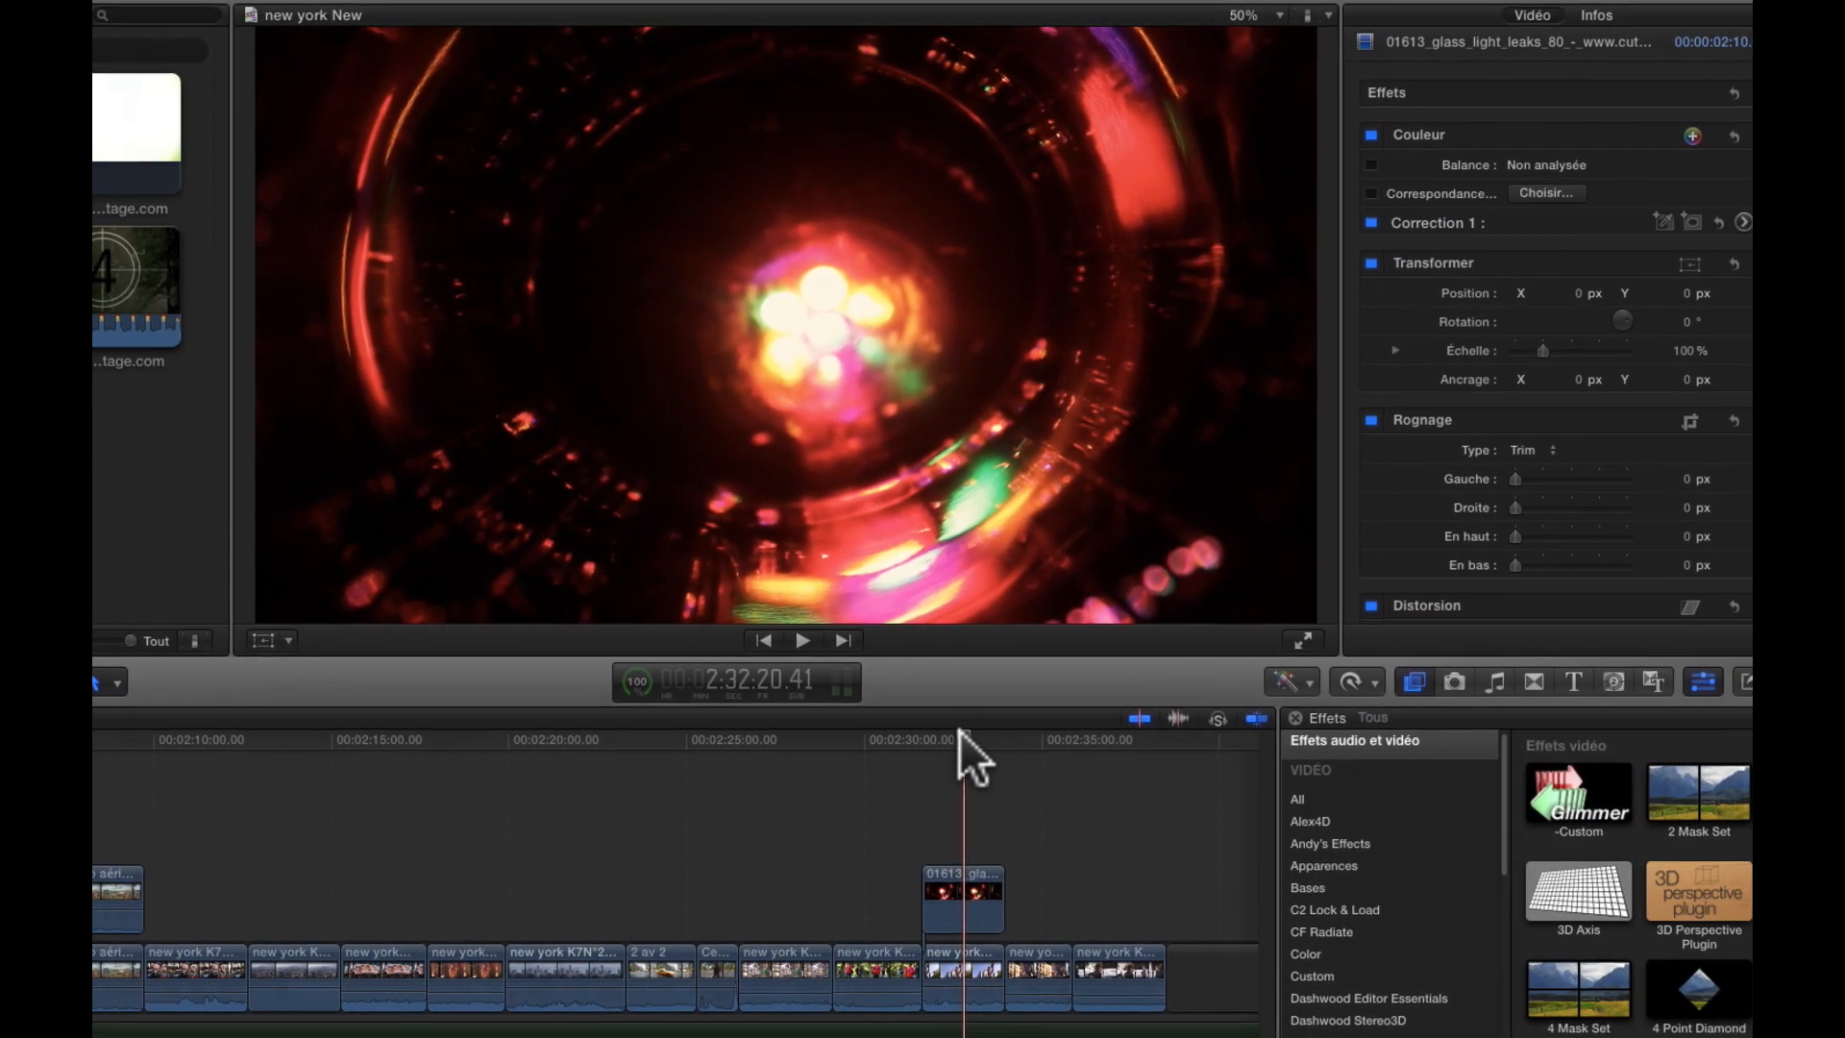
scroll(1501, 405, "down", 8)
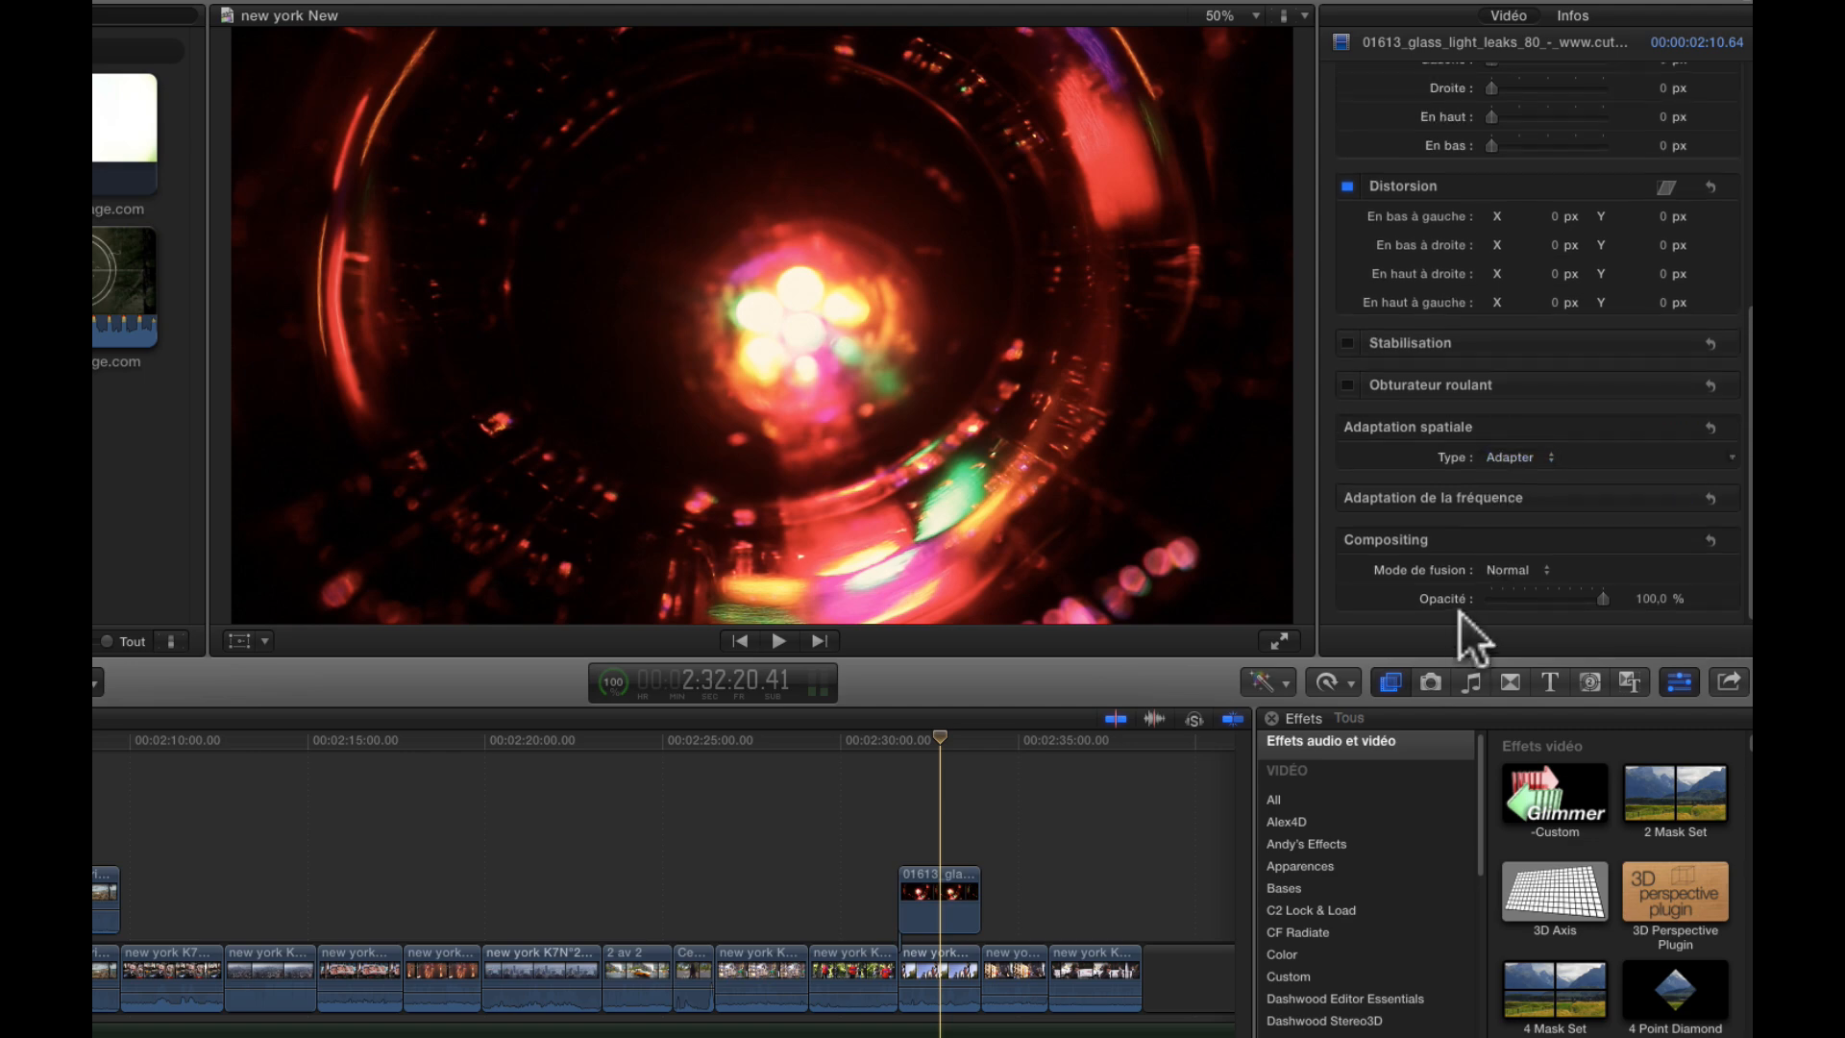
left_click(917, 874)
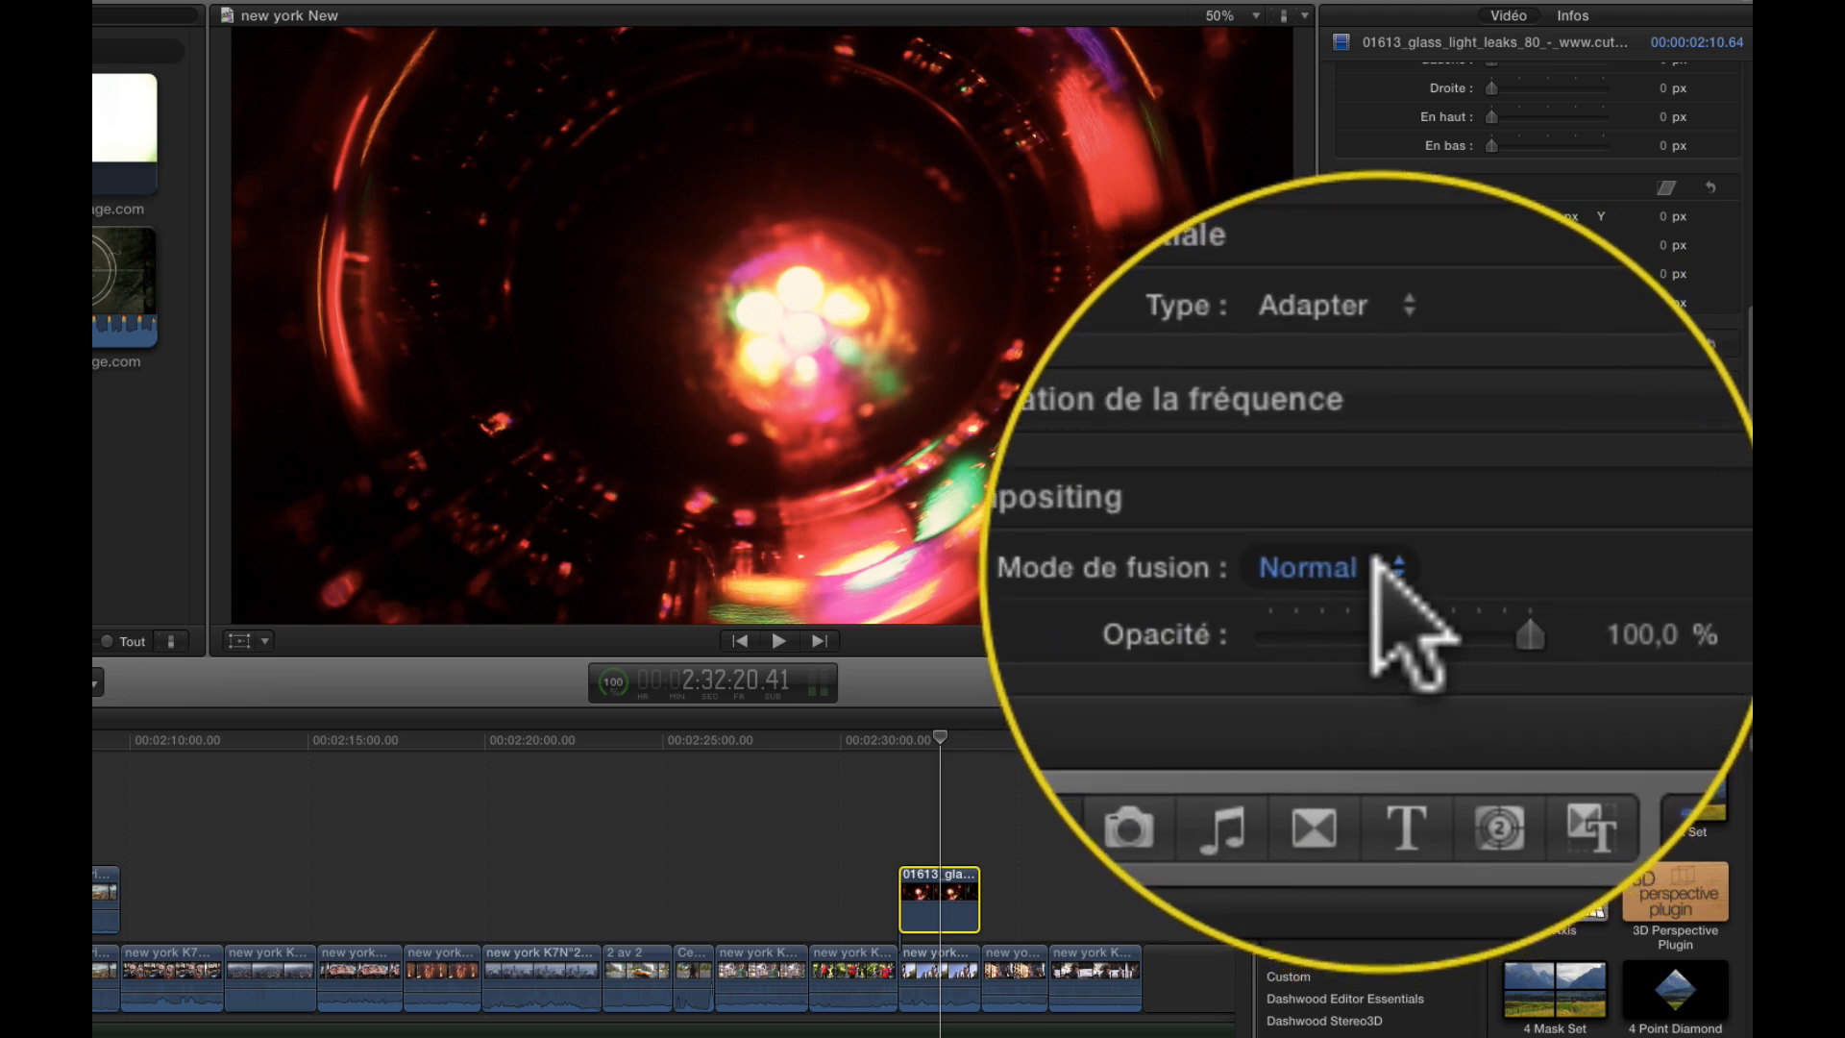
left_click(1374, 555)
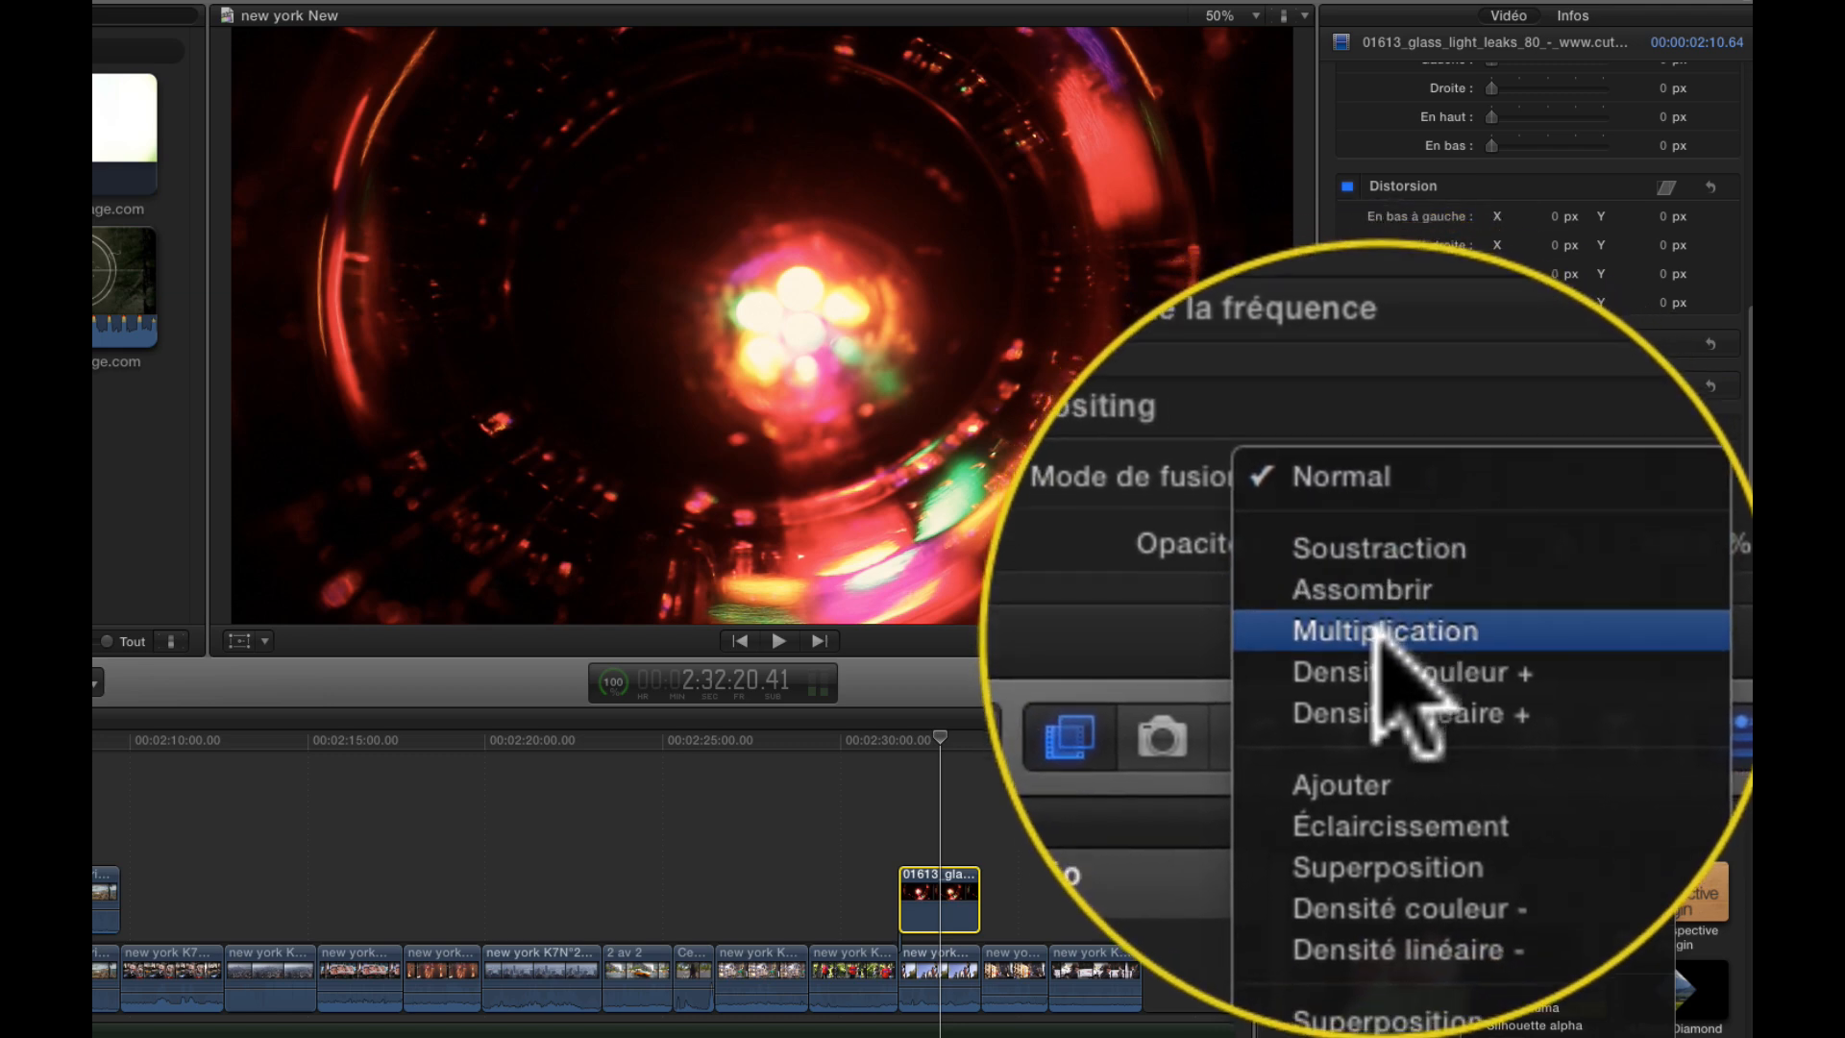
left_click(1520, 631)
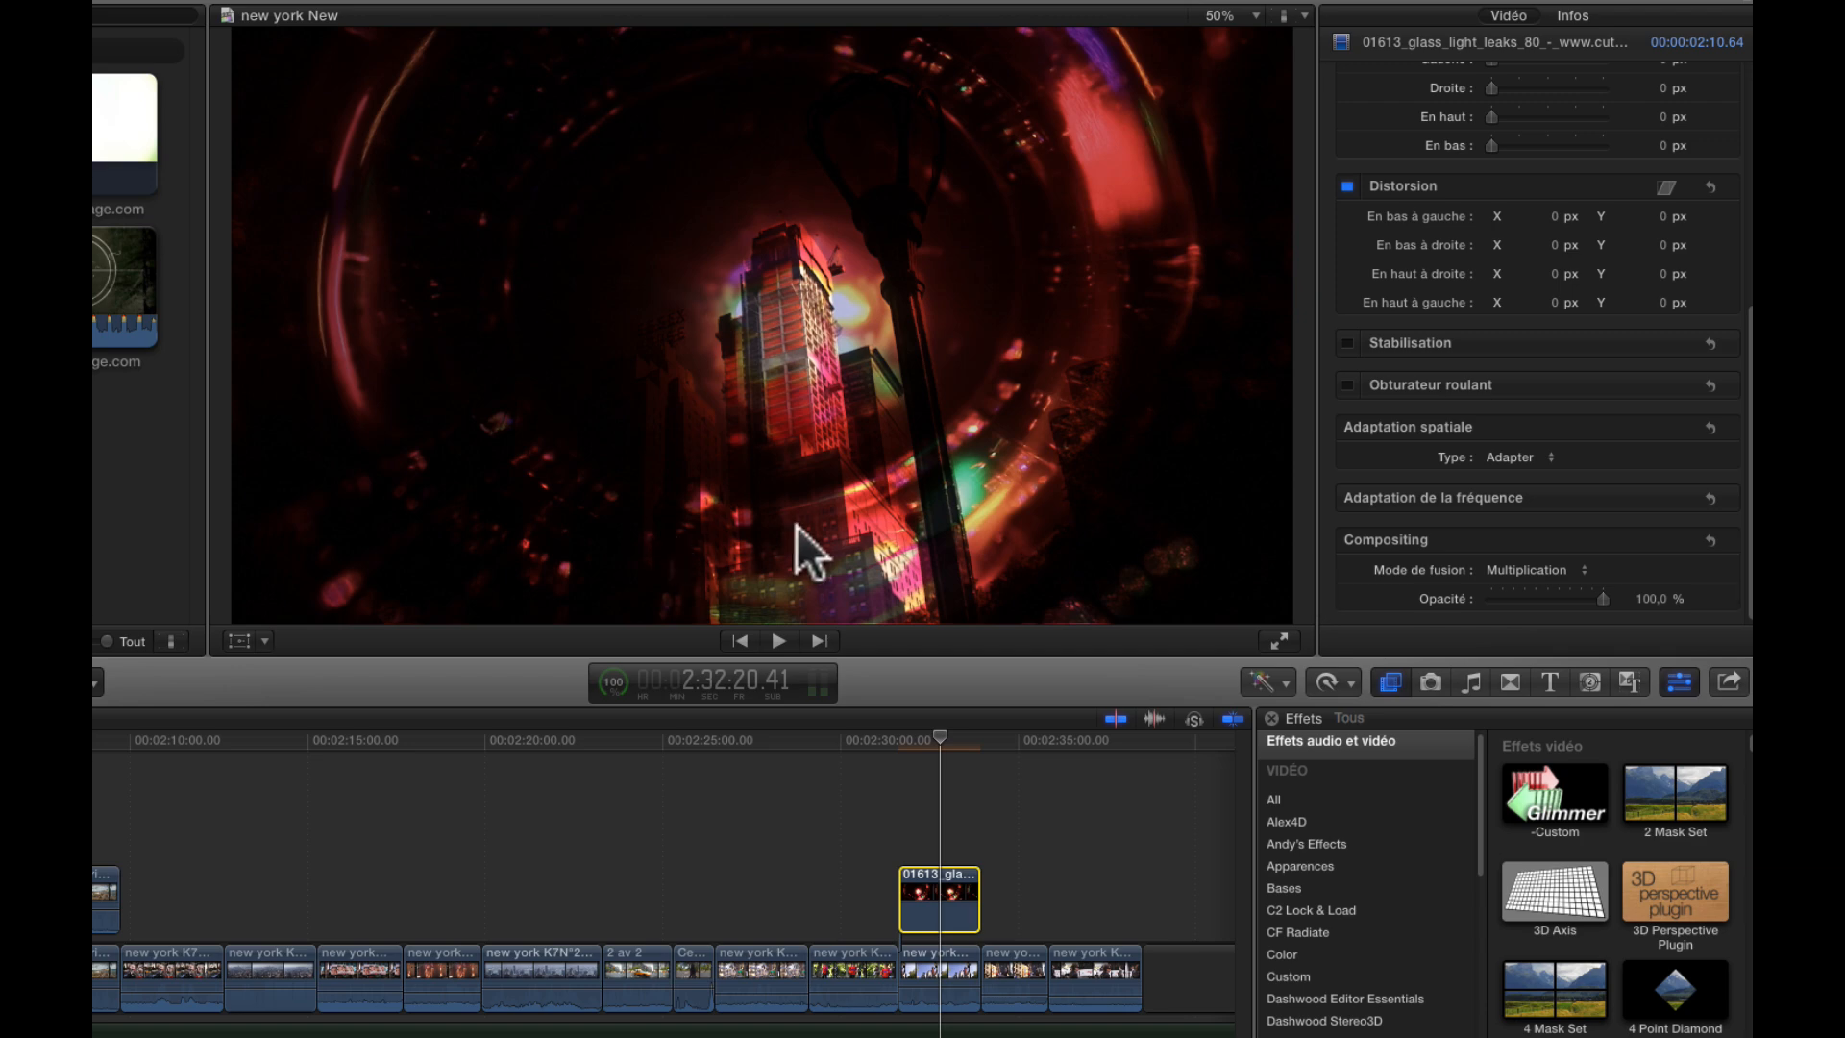
Step: Play the skyline section from the start of the light leak clip to examine the blended result
left_click(894, 738)
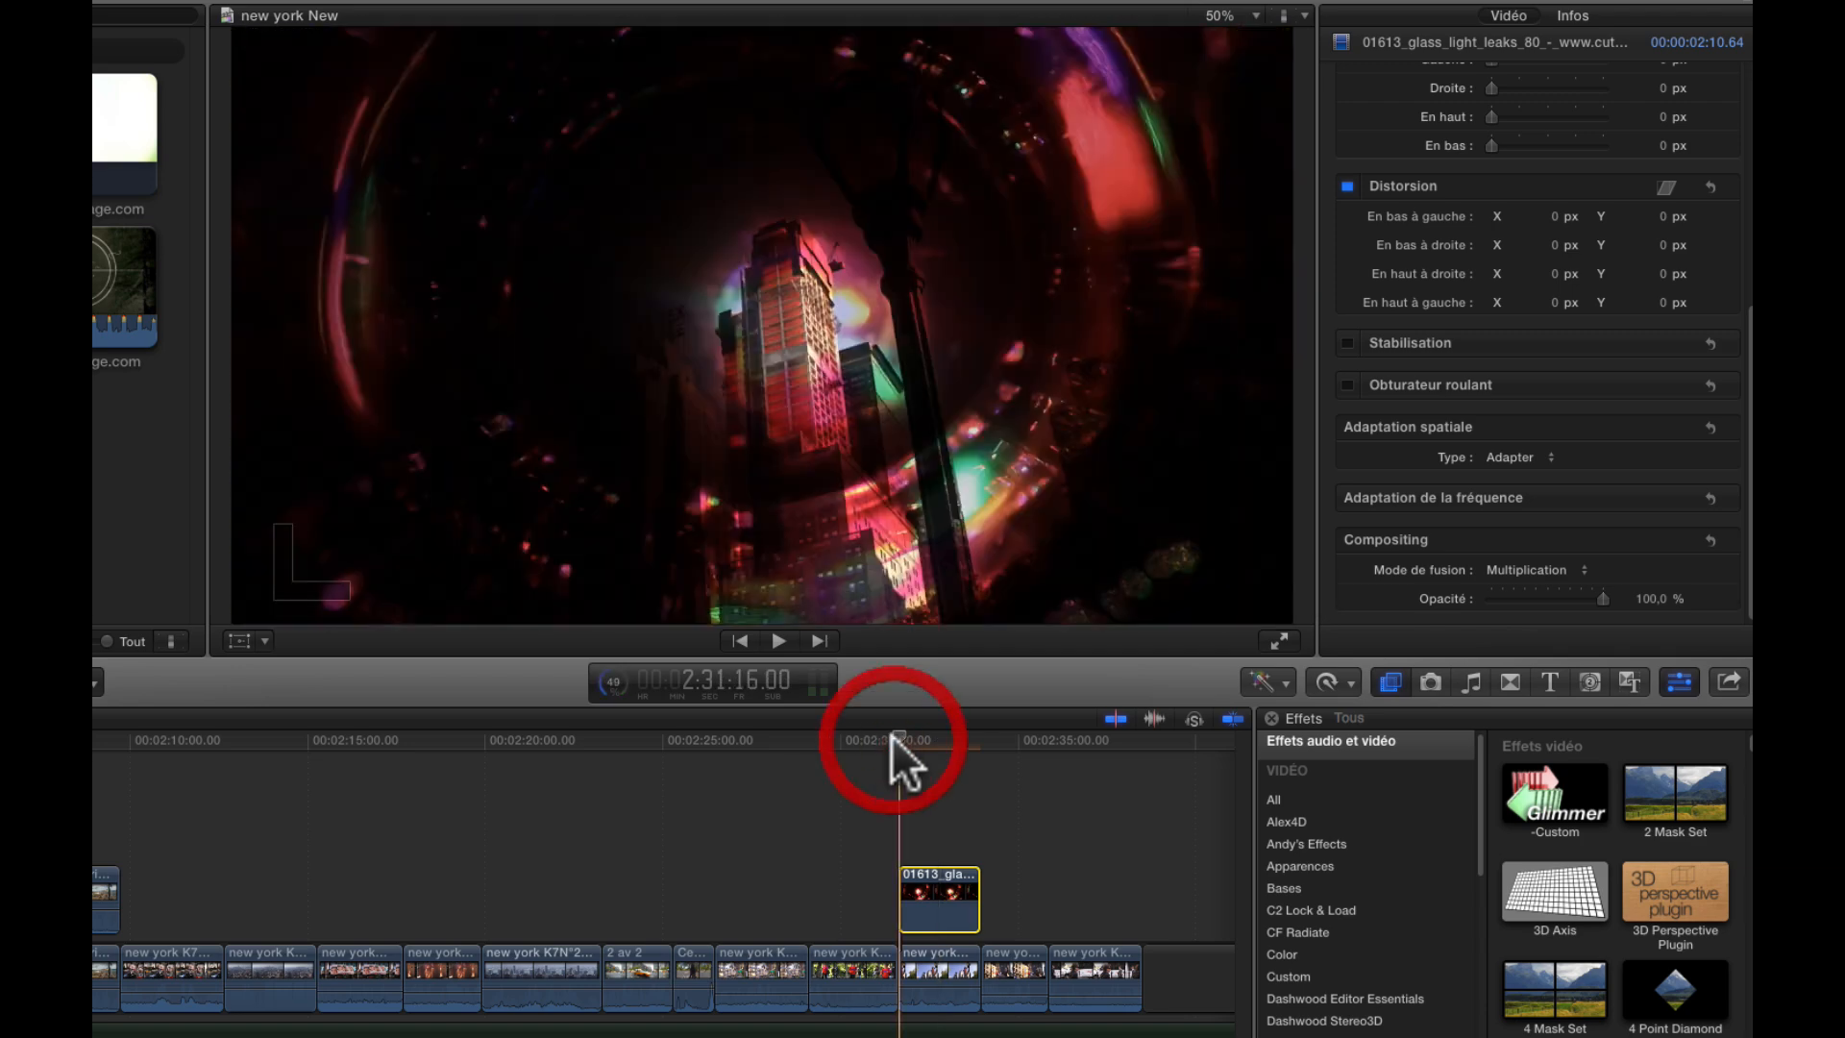
key("space")
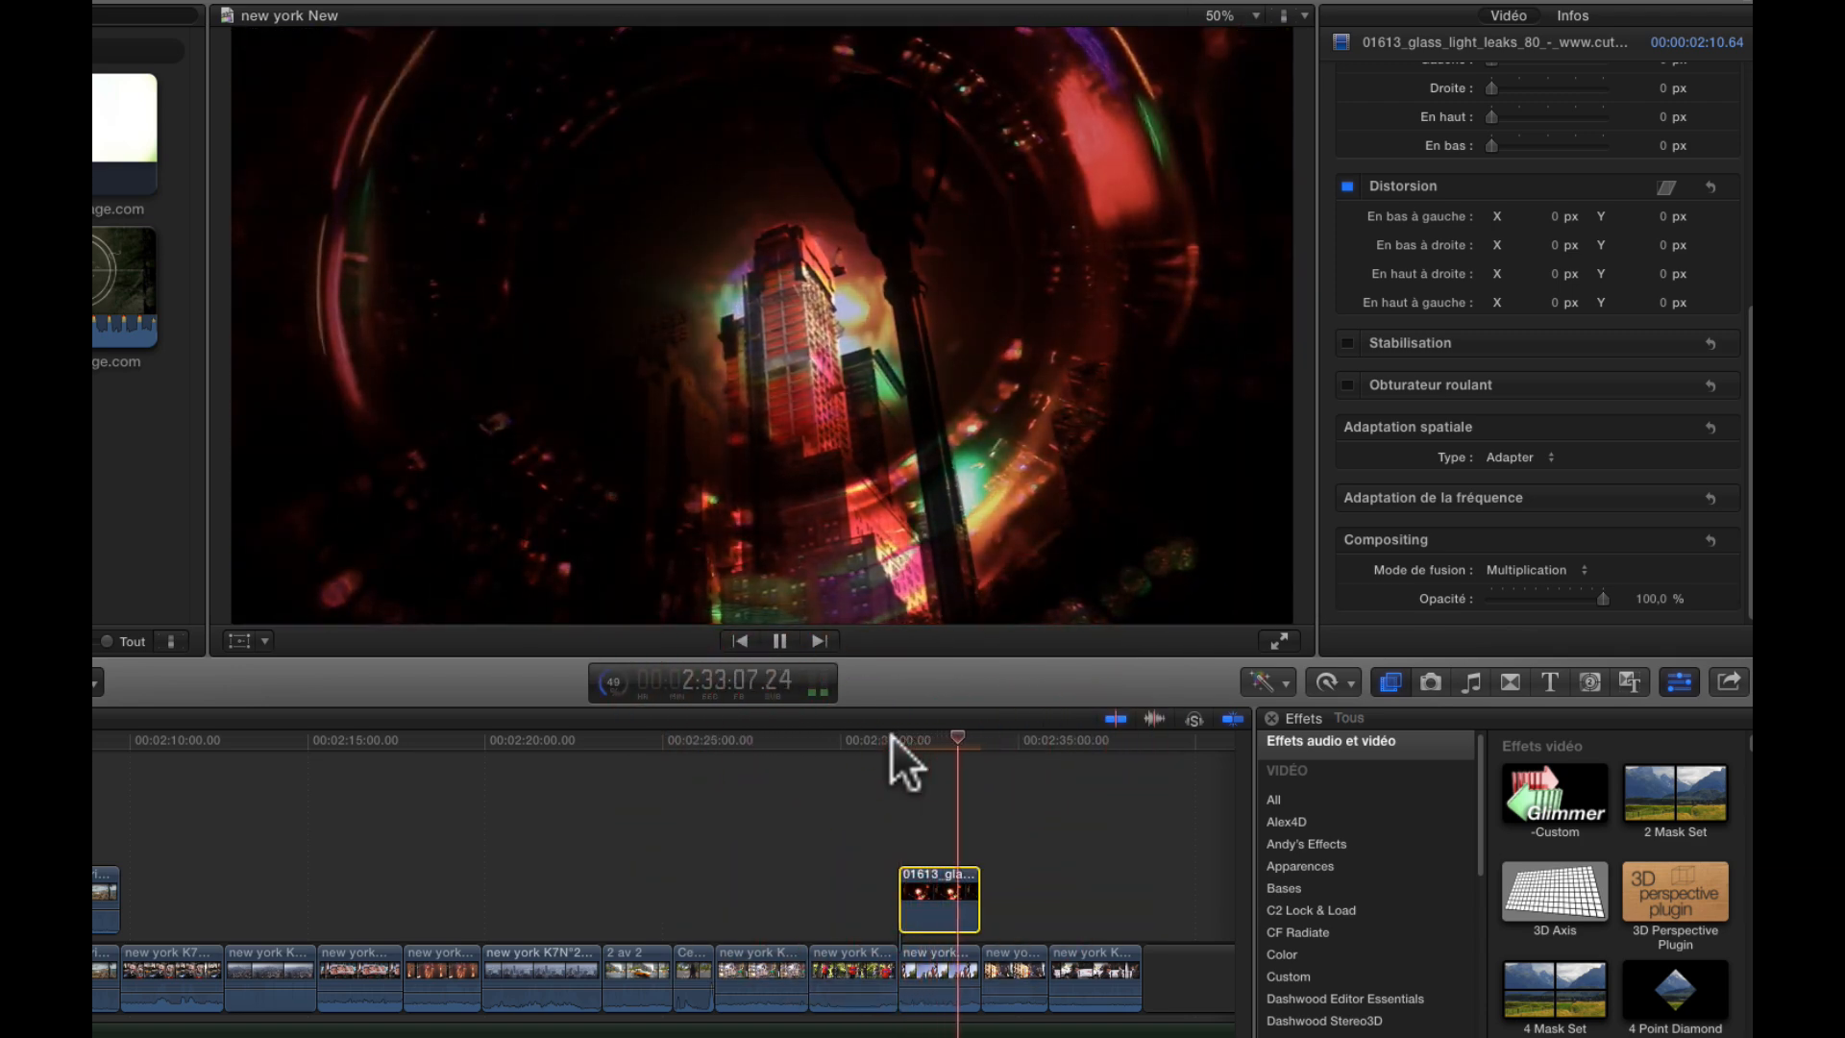
key("space")
Step: Change the light leak clip's blend mode to the Superposition listed after Éclaircissement, and compare the image with the clip hidden and shown
left_click(1450, 574)
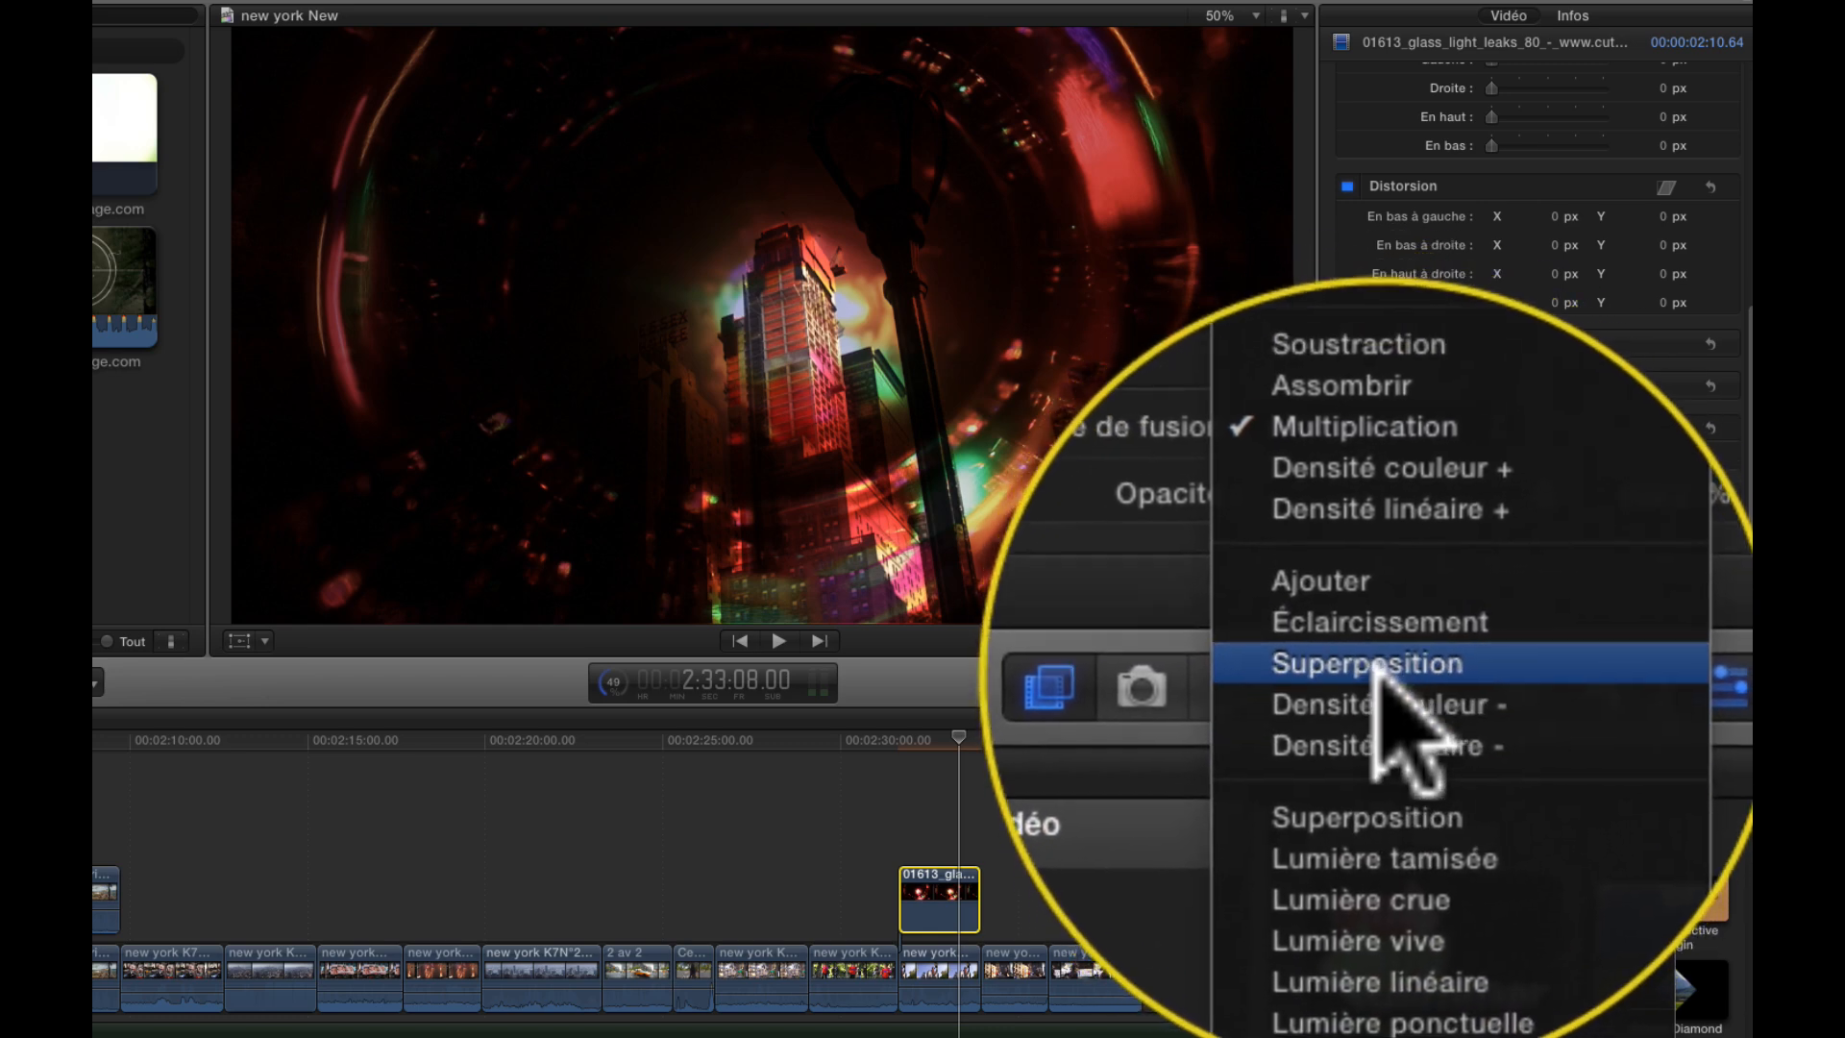
left_click(1533, 671)
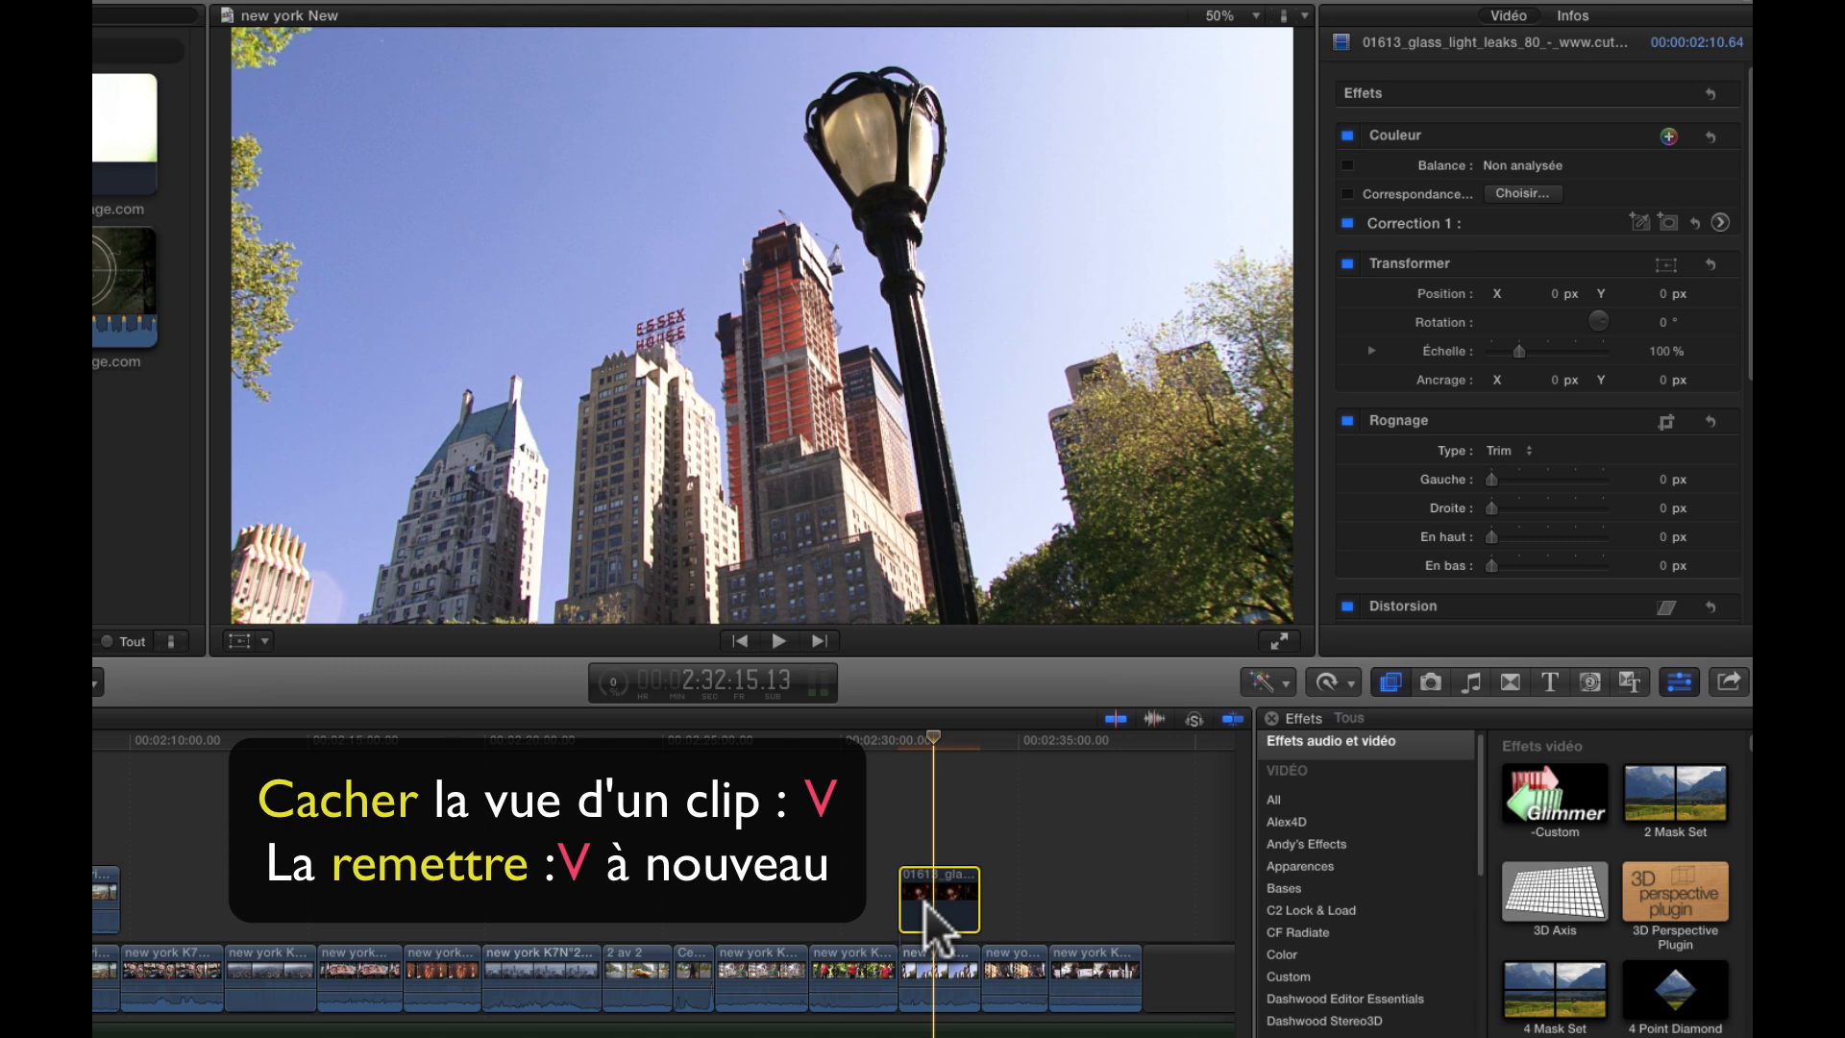
key("v")
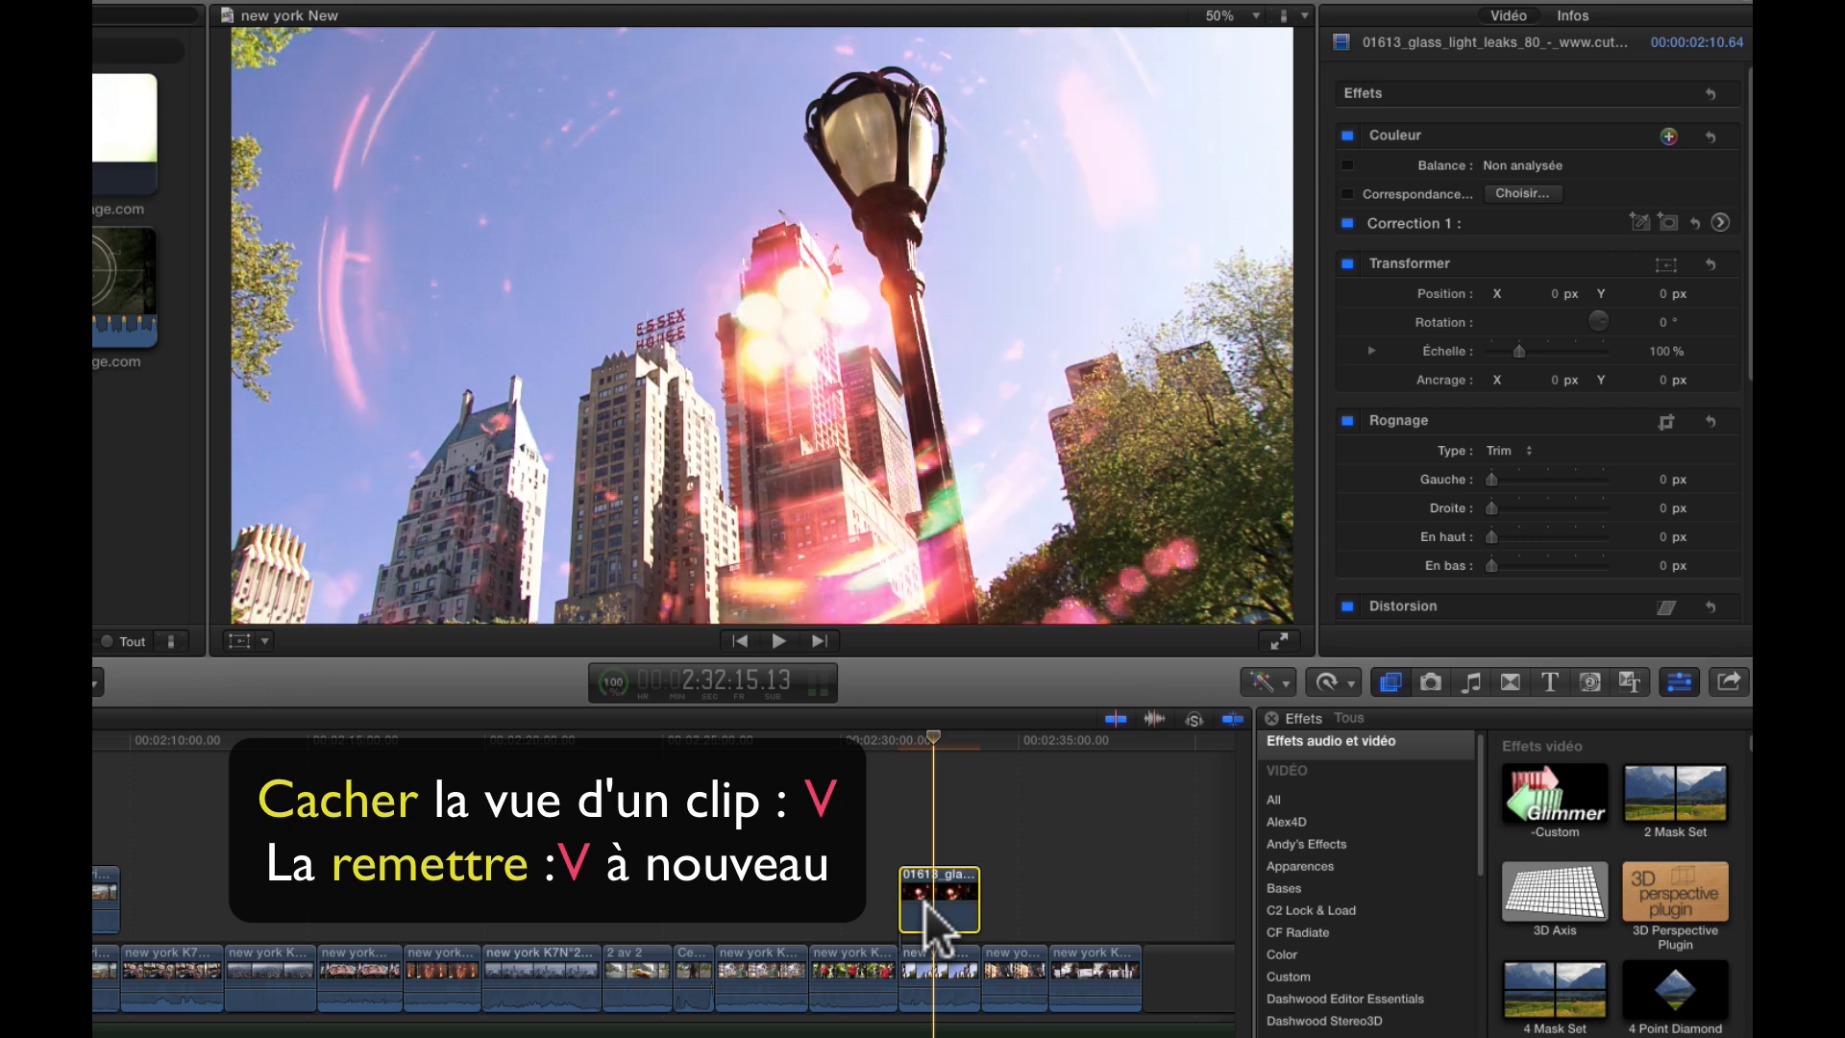
key("v")
key("v")
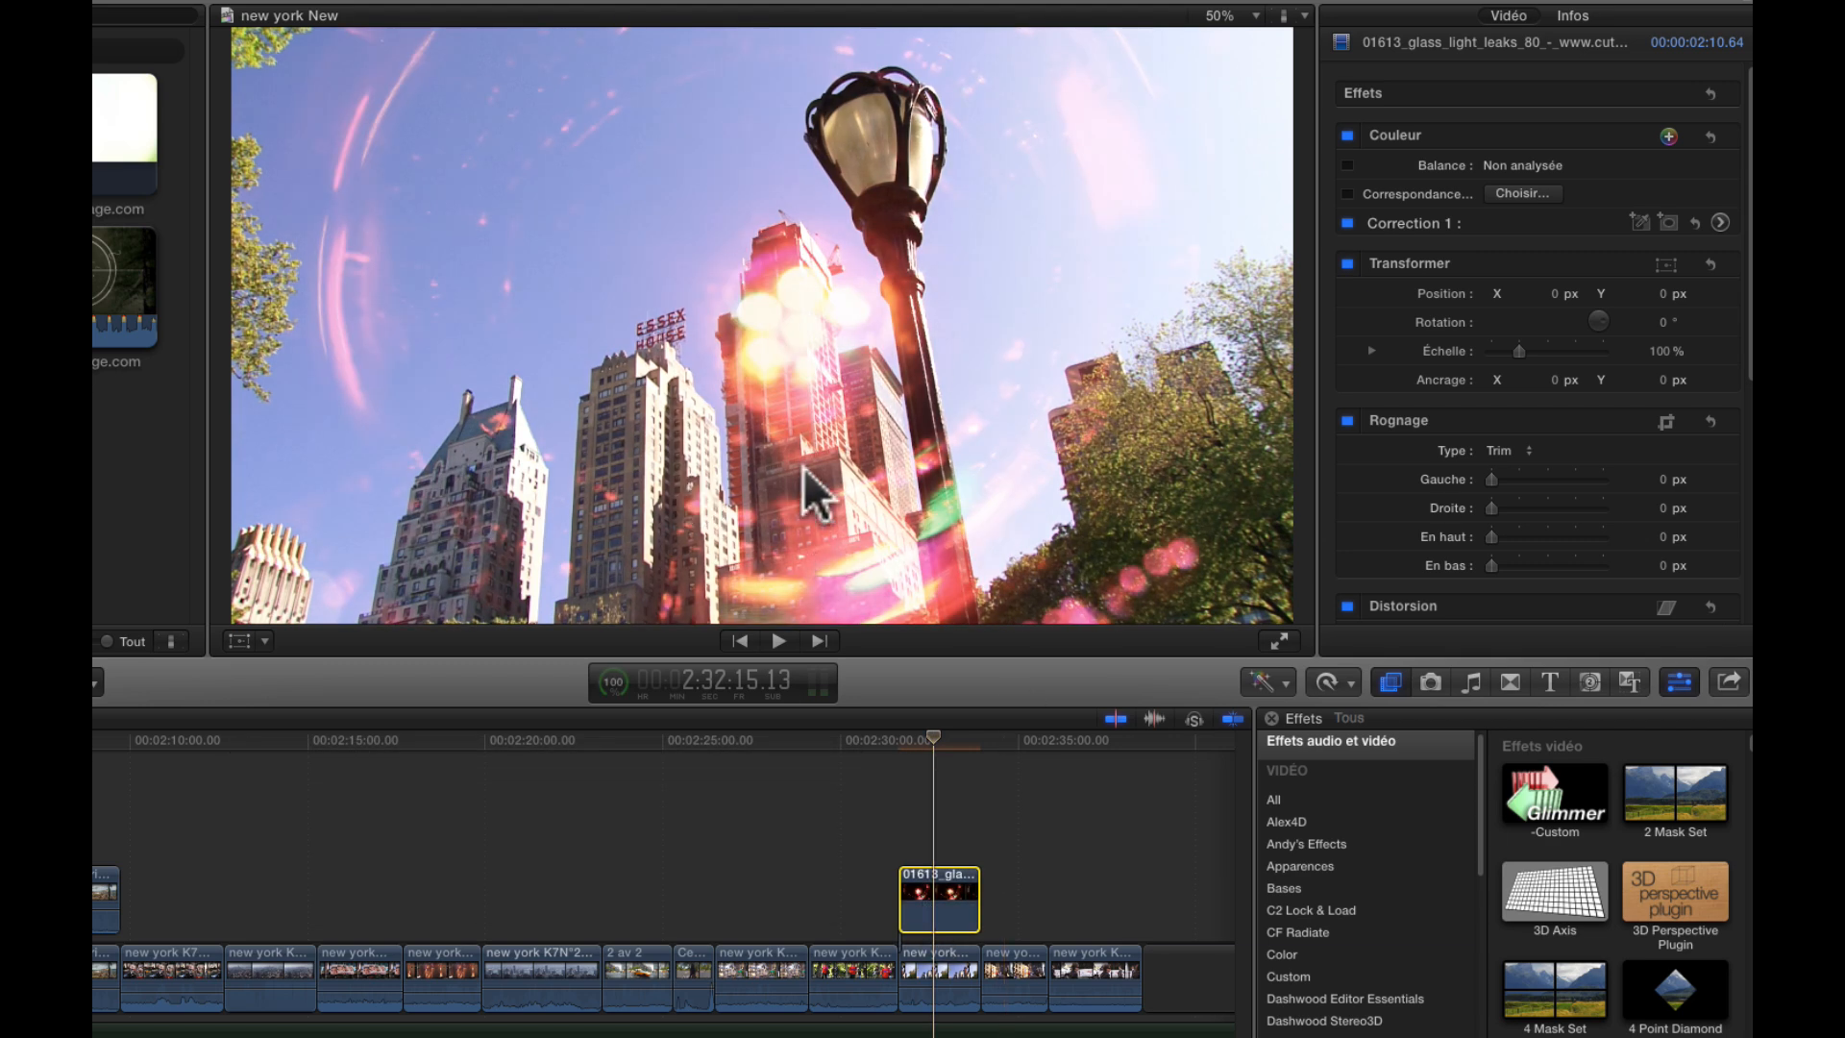
Step: Apply the Superposition mode listed above Lumière tamisée to the light leak clip, lower its opacity to about 44%, and play the section
scroll(1409, 504, "down", 5)
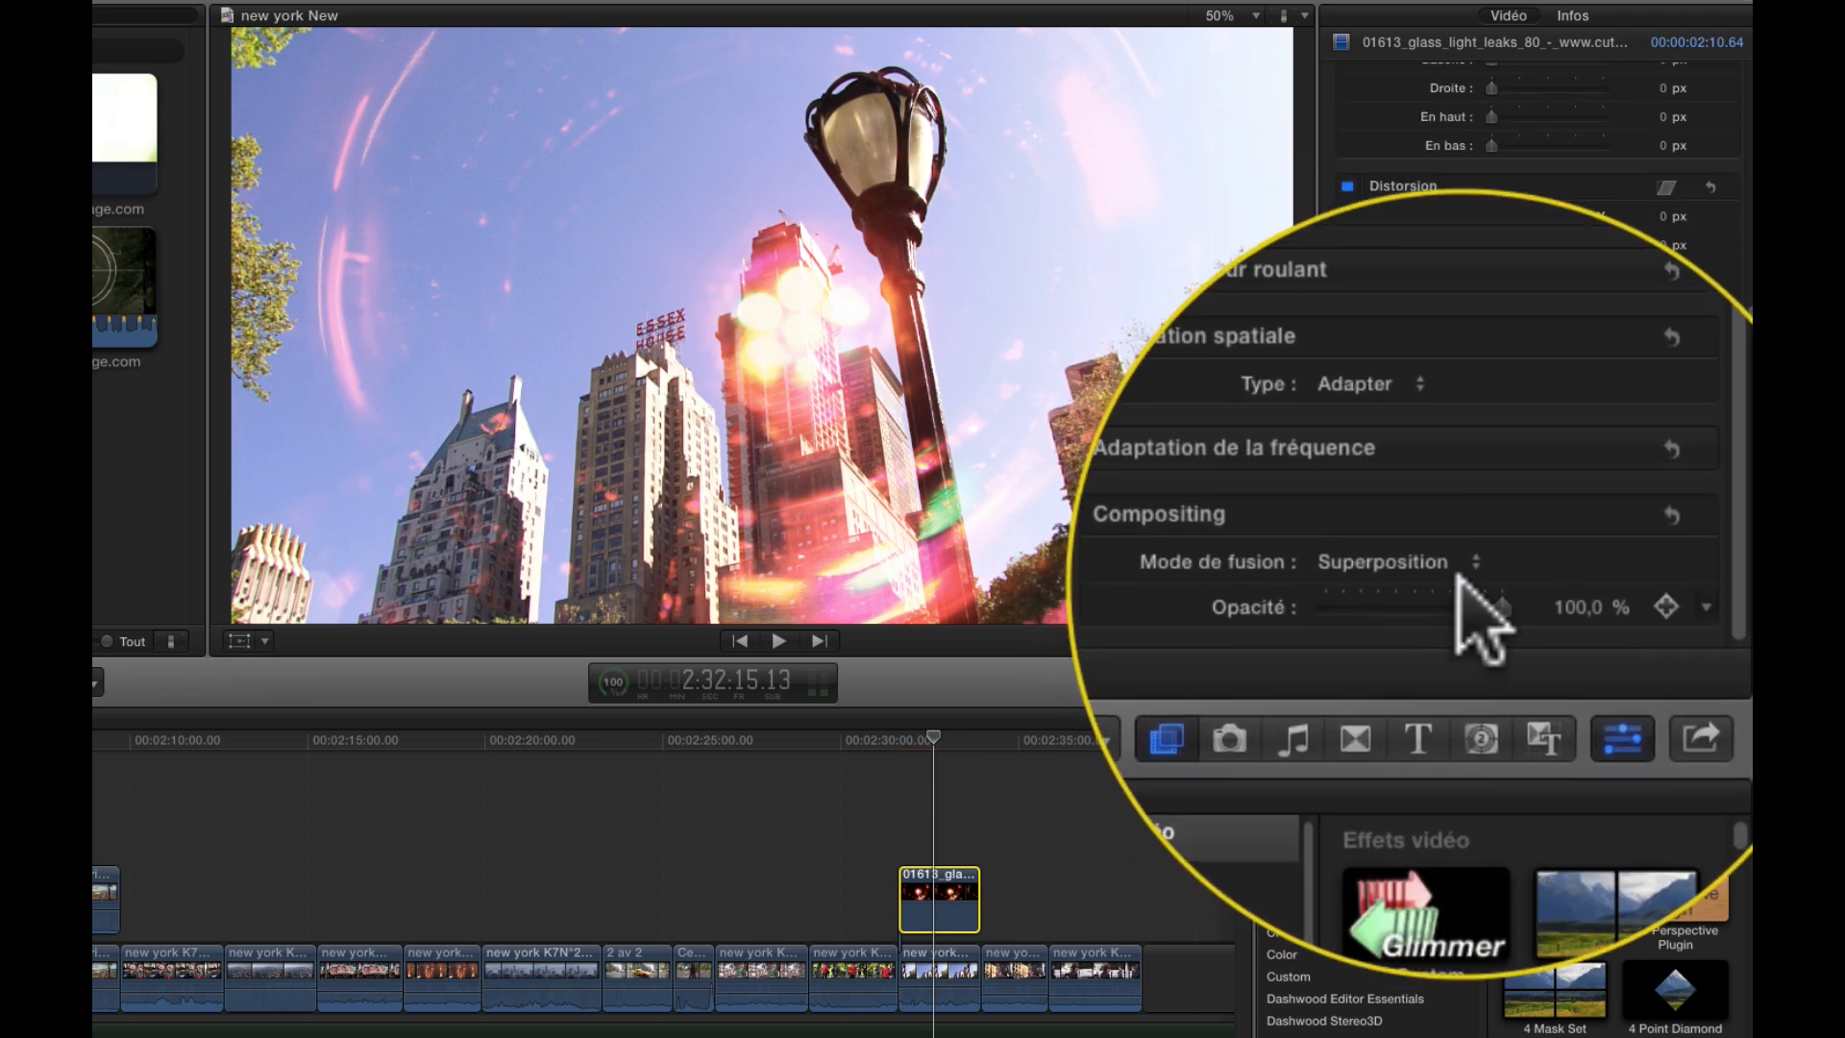
left_click(1422, 588)
left_click(1438, 636)
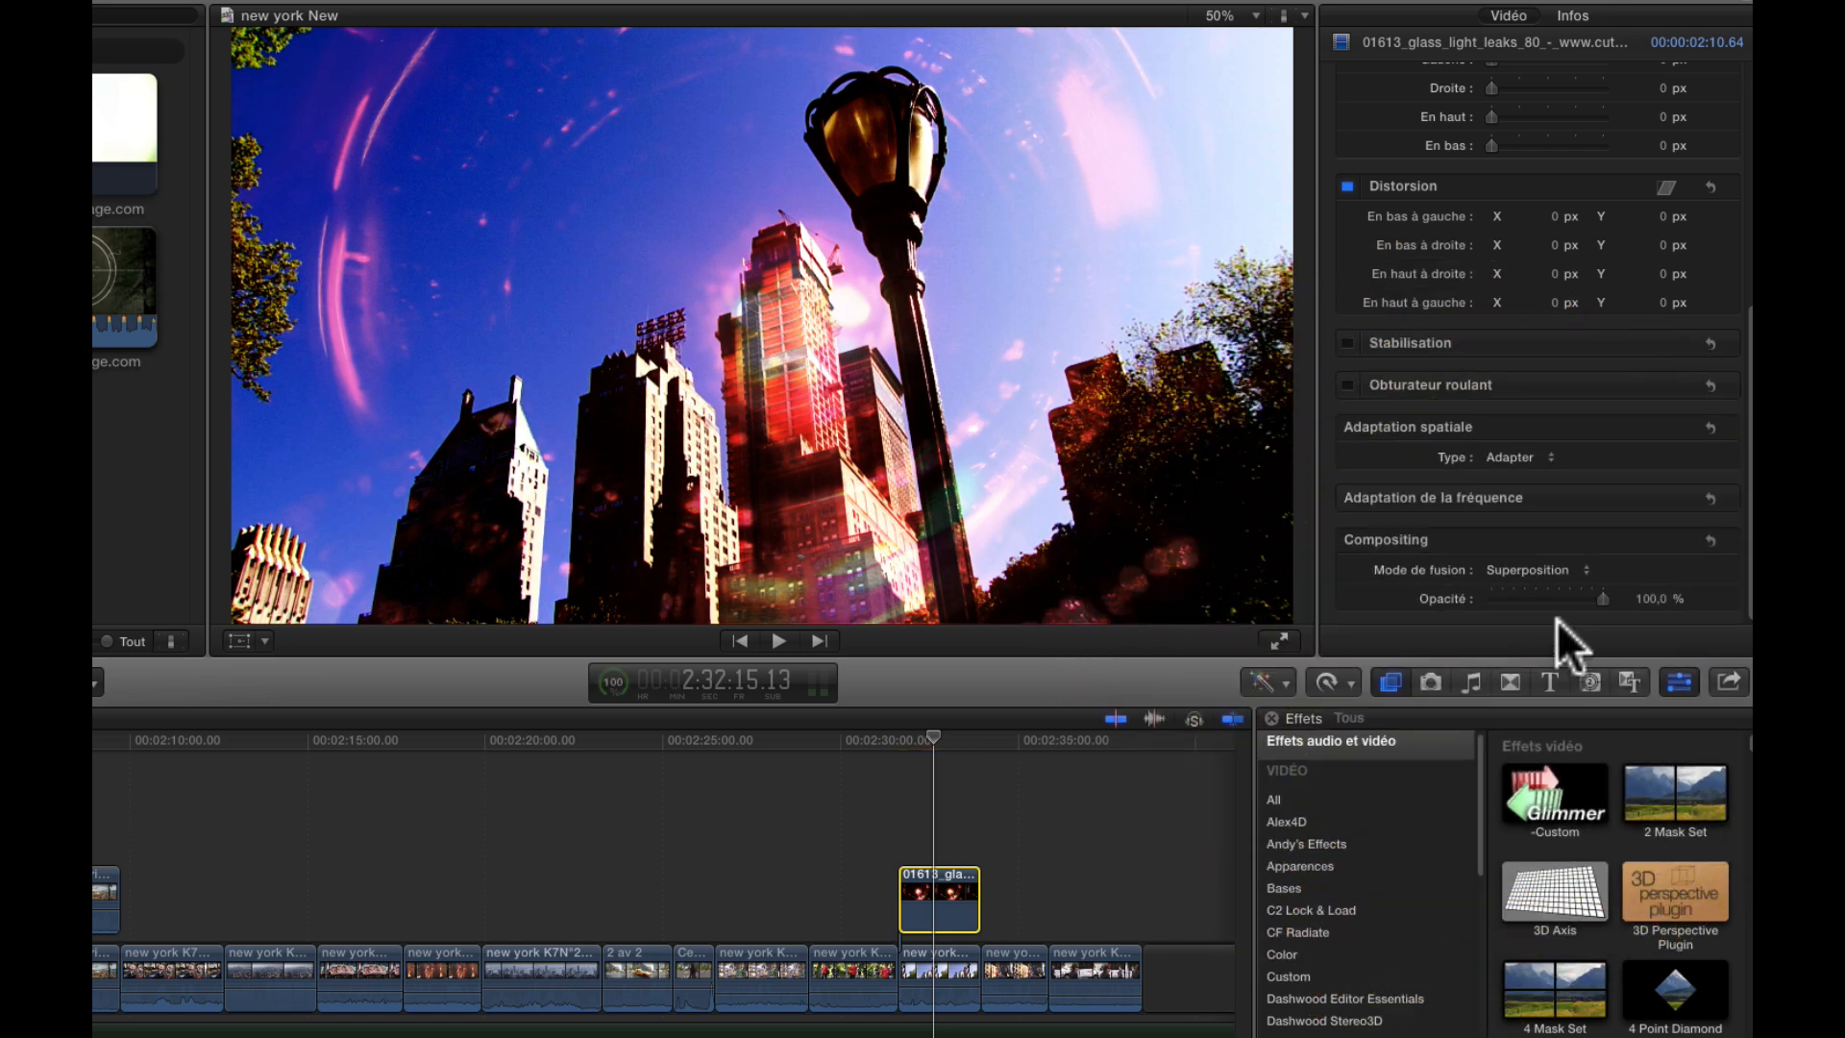
left_click_drag(1425, 588, 1409, 595)
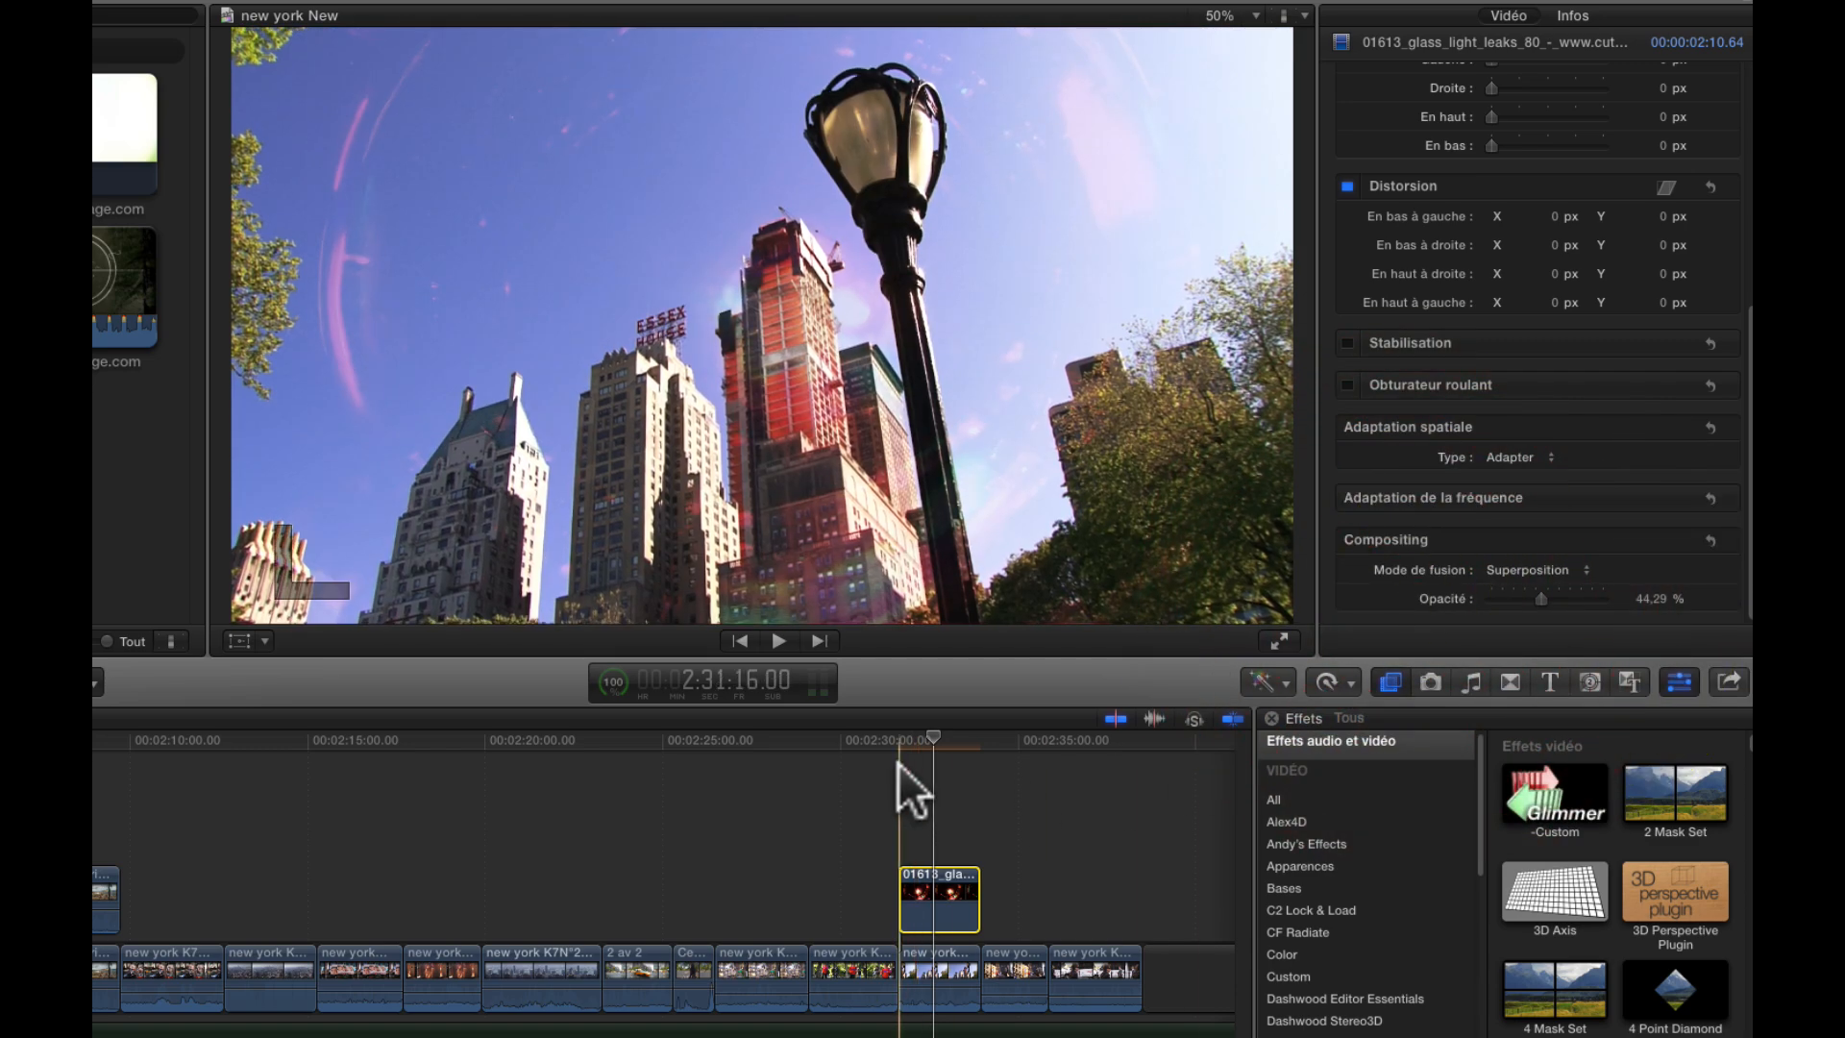
key("space")
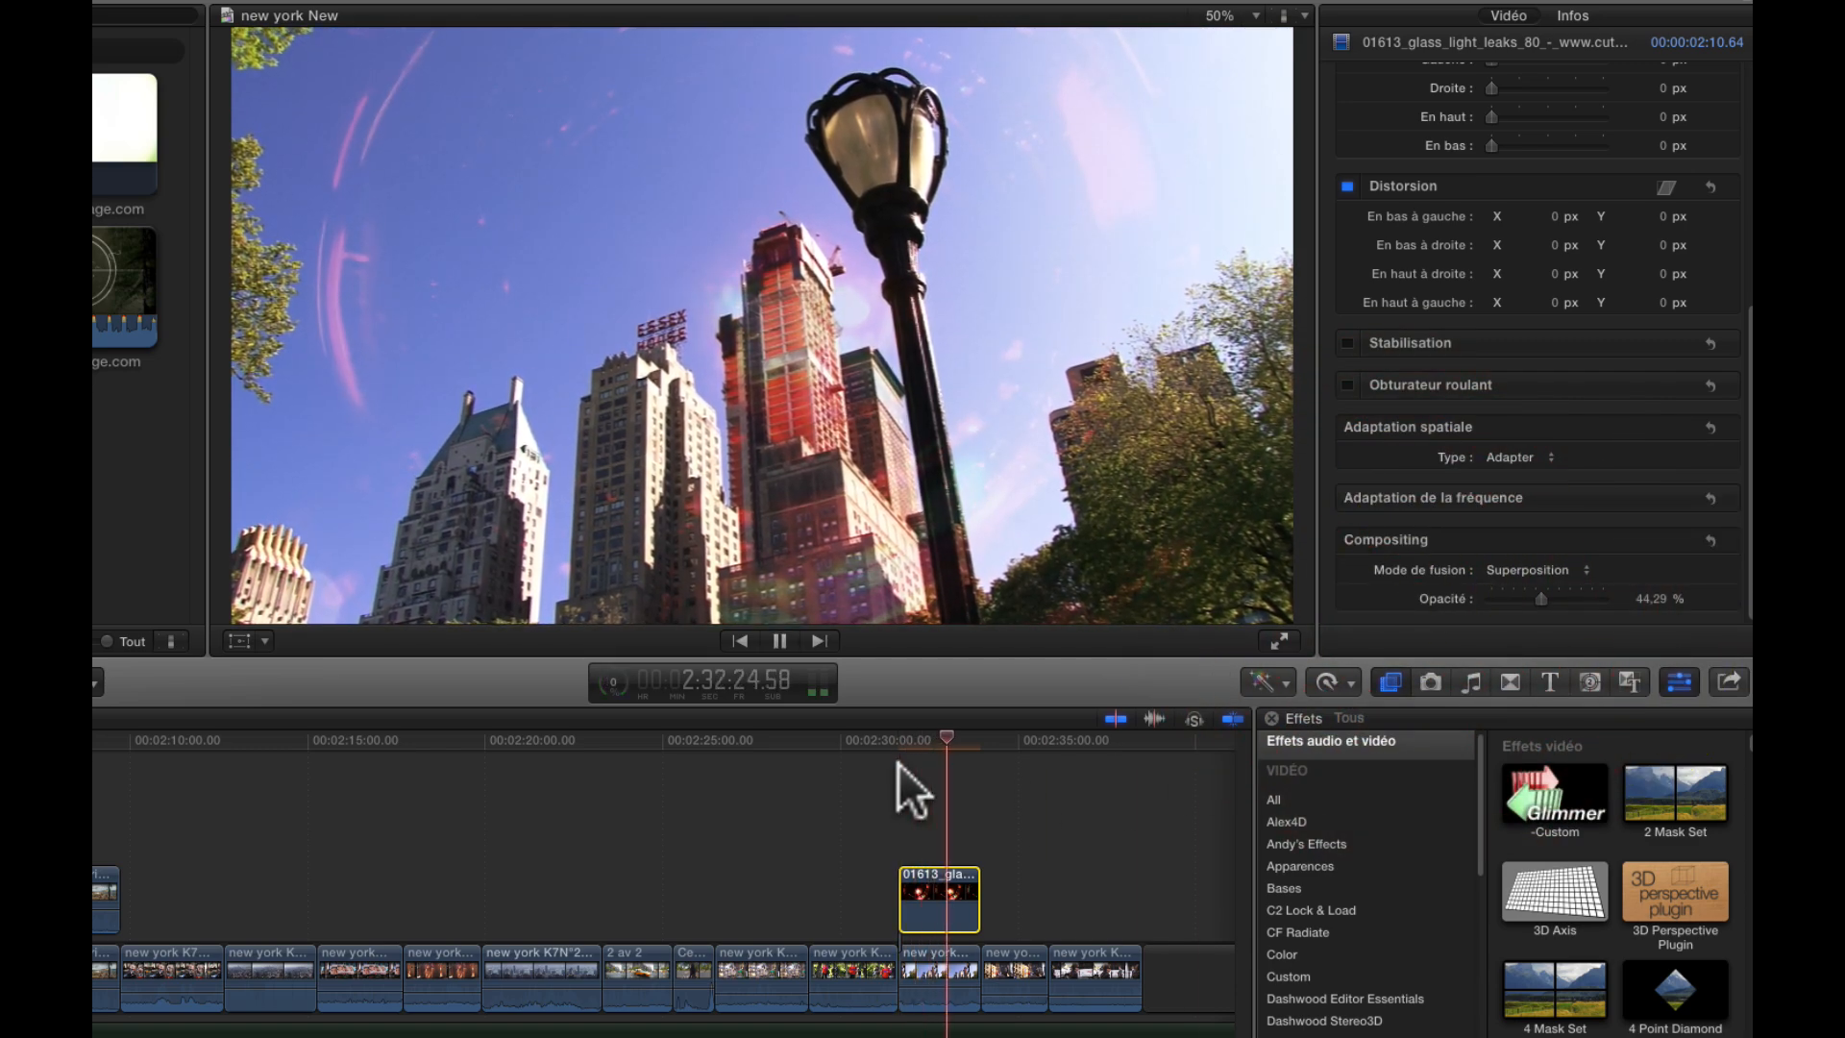
key("space")
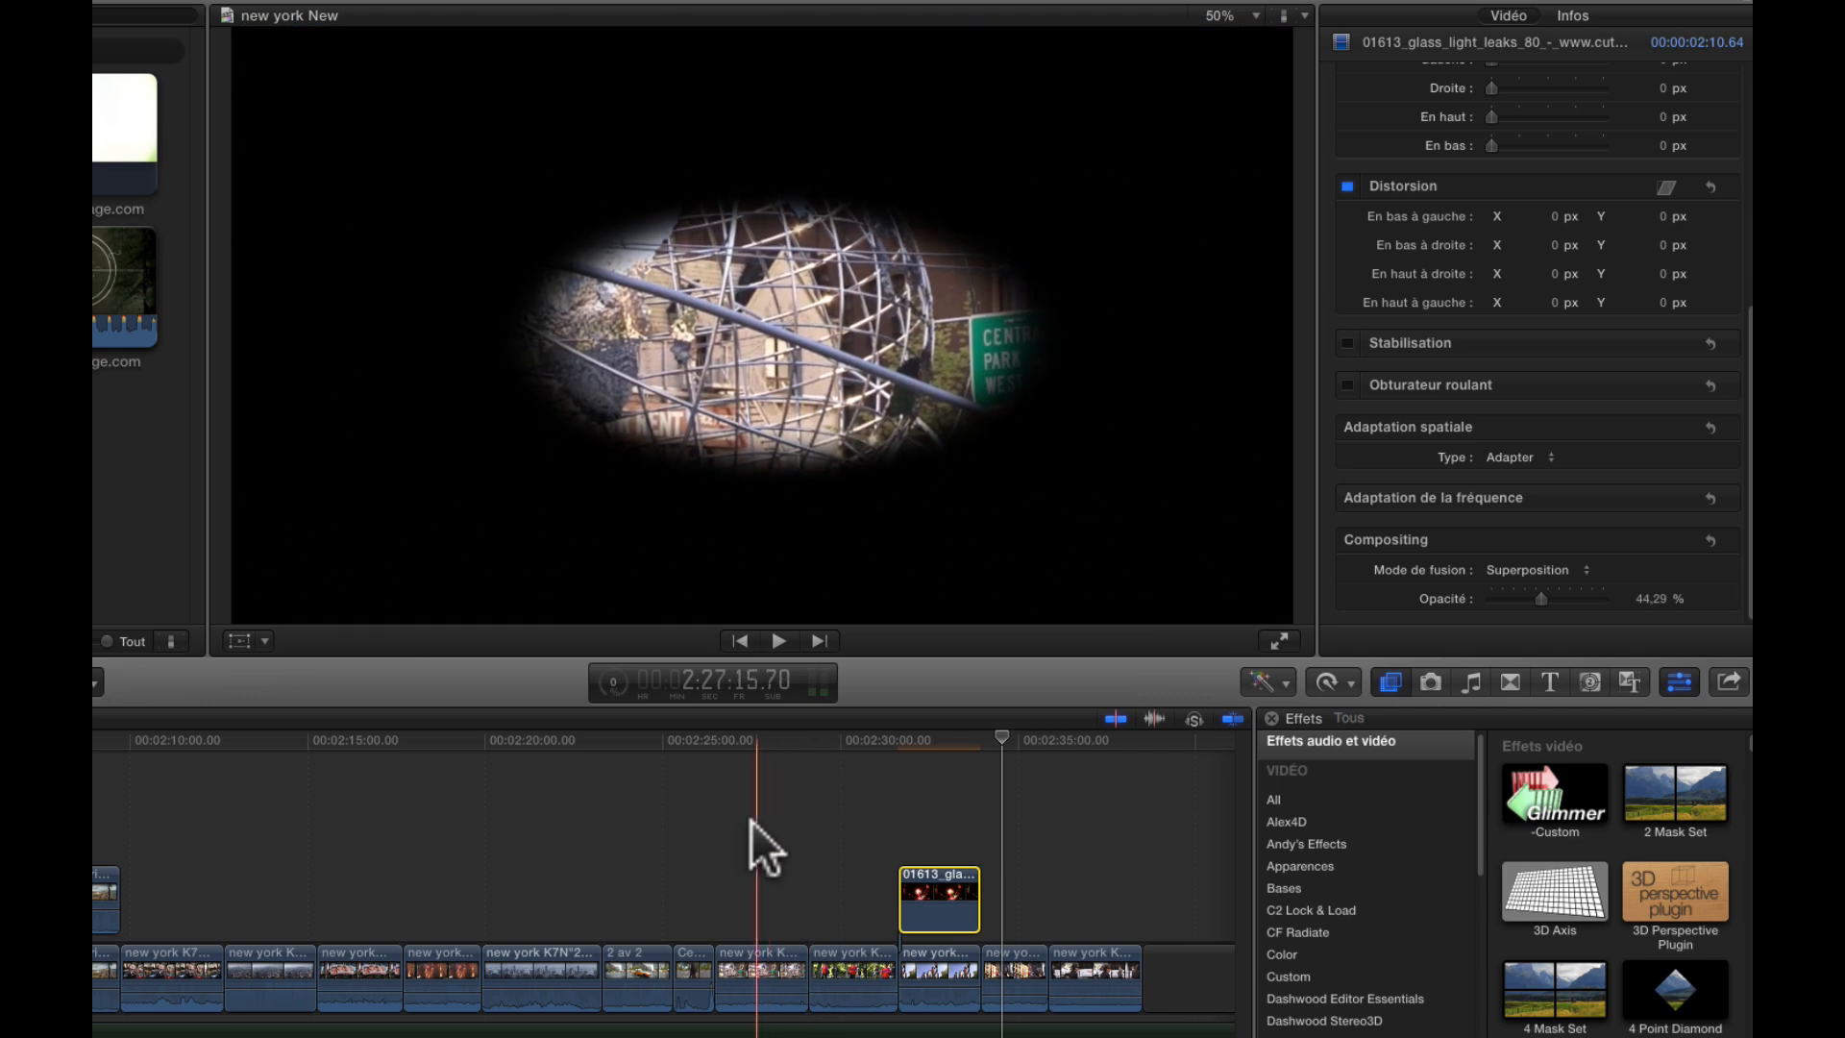
Step: Select the globe sculpture clip new york K7N°4-1-95 in the timeline and disable its Fast Mask Color effect
left_click(761, 953)
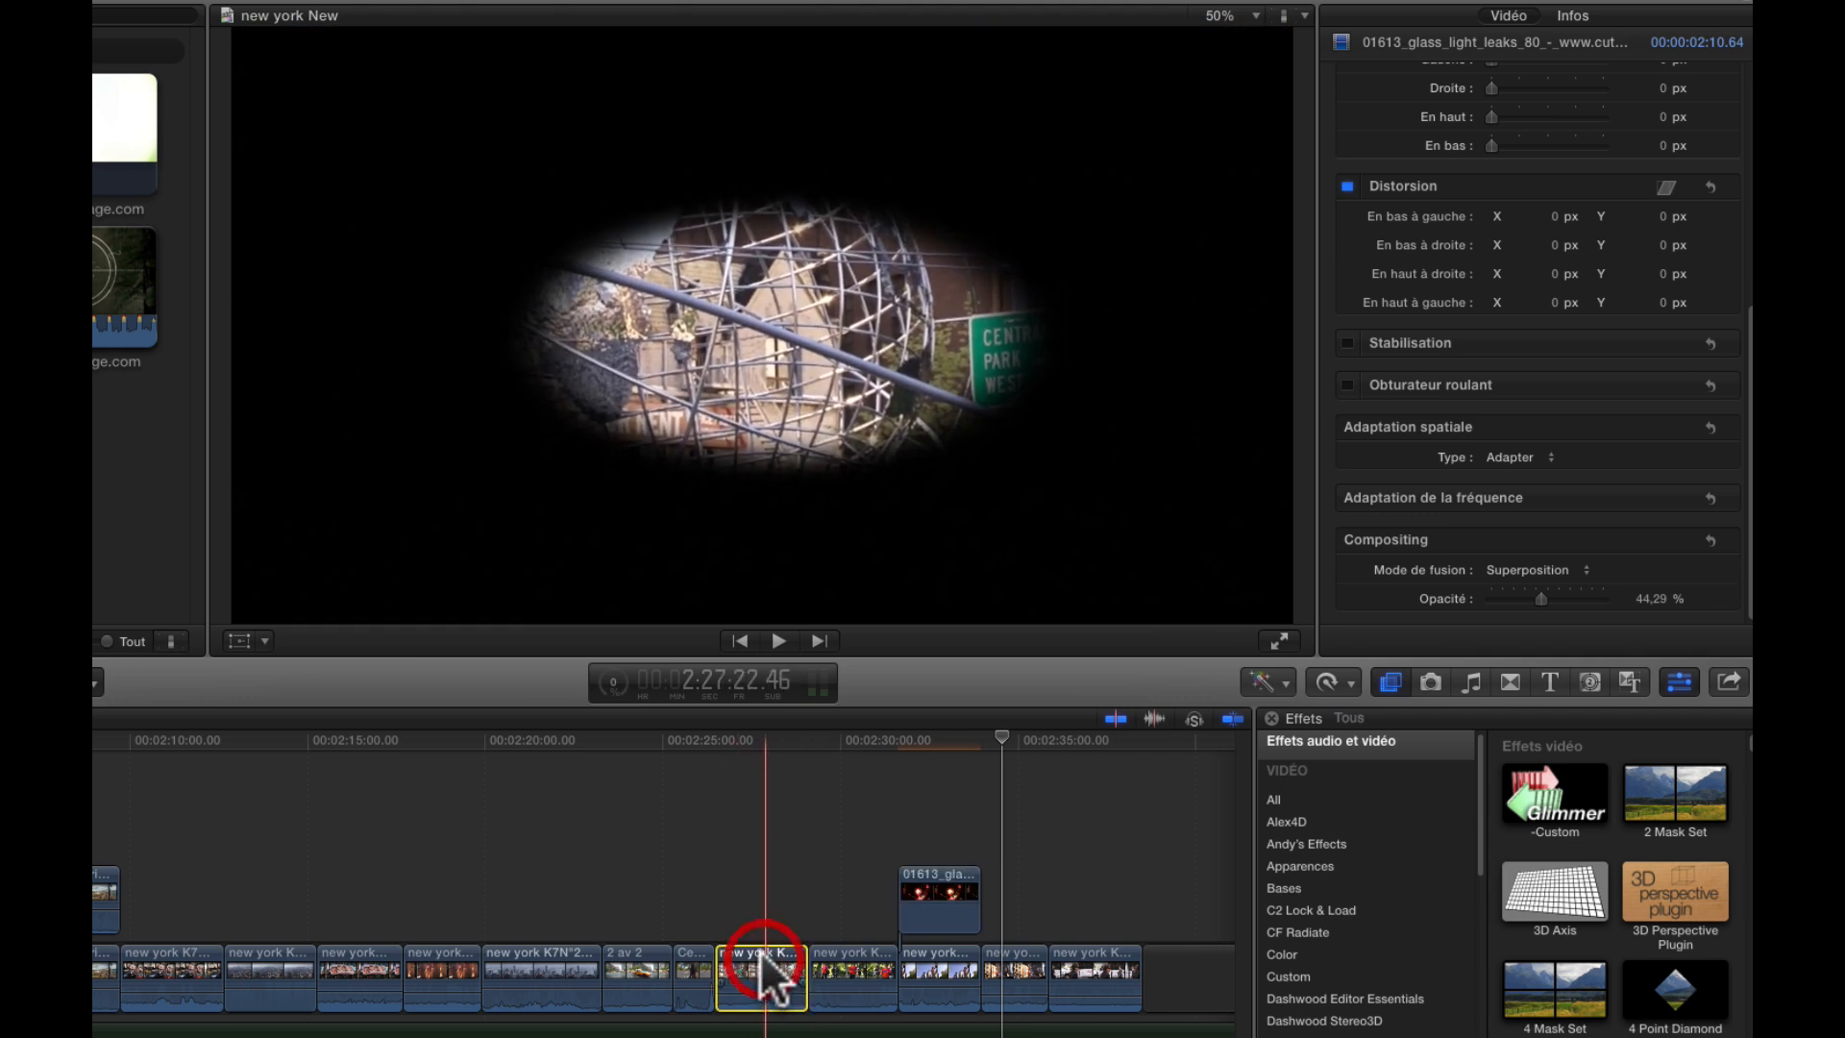
left_click(762, 967)
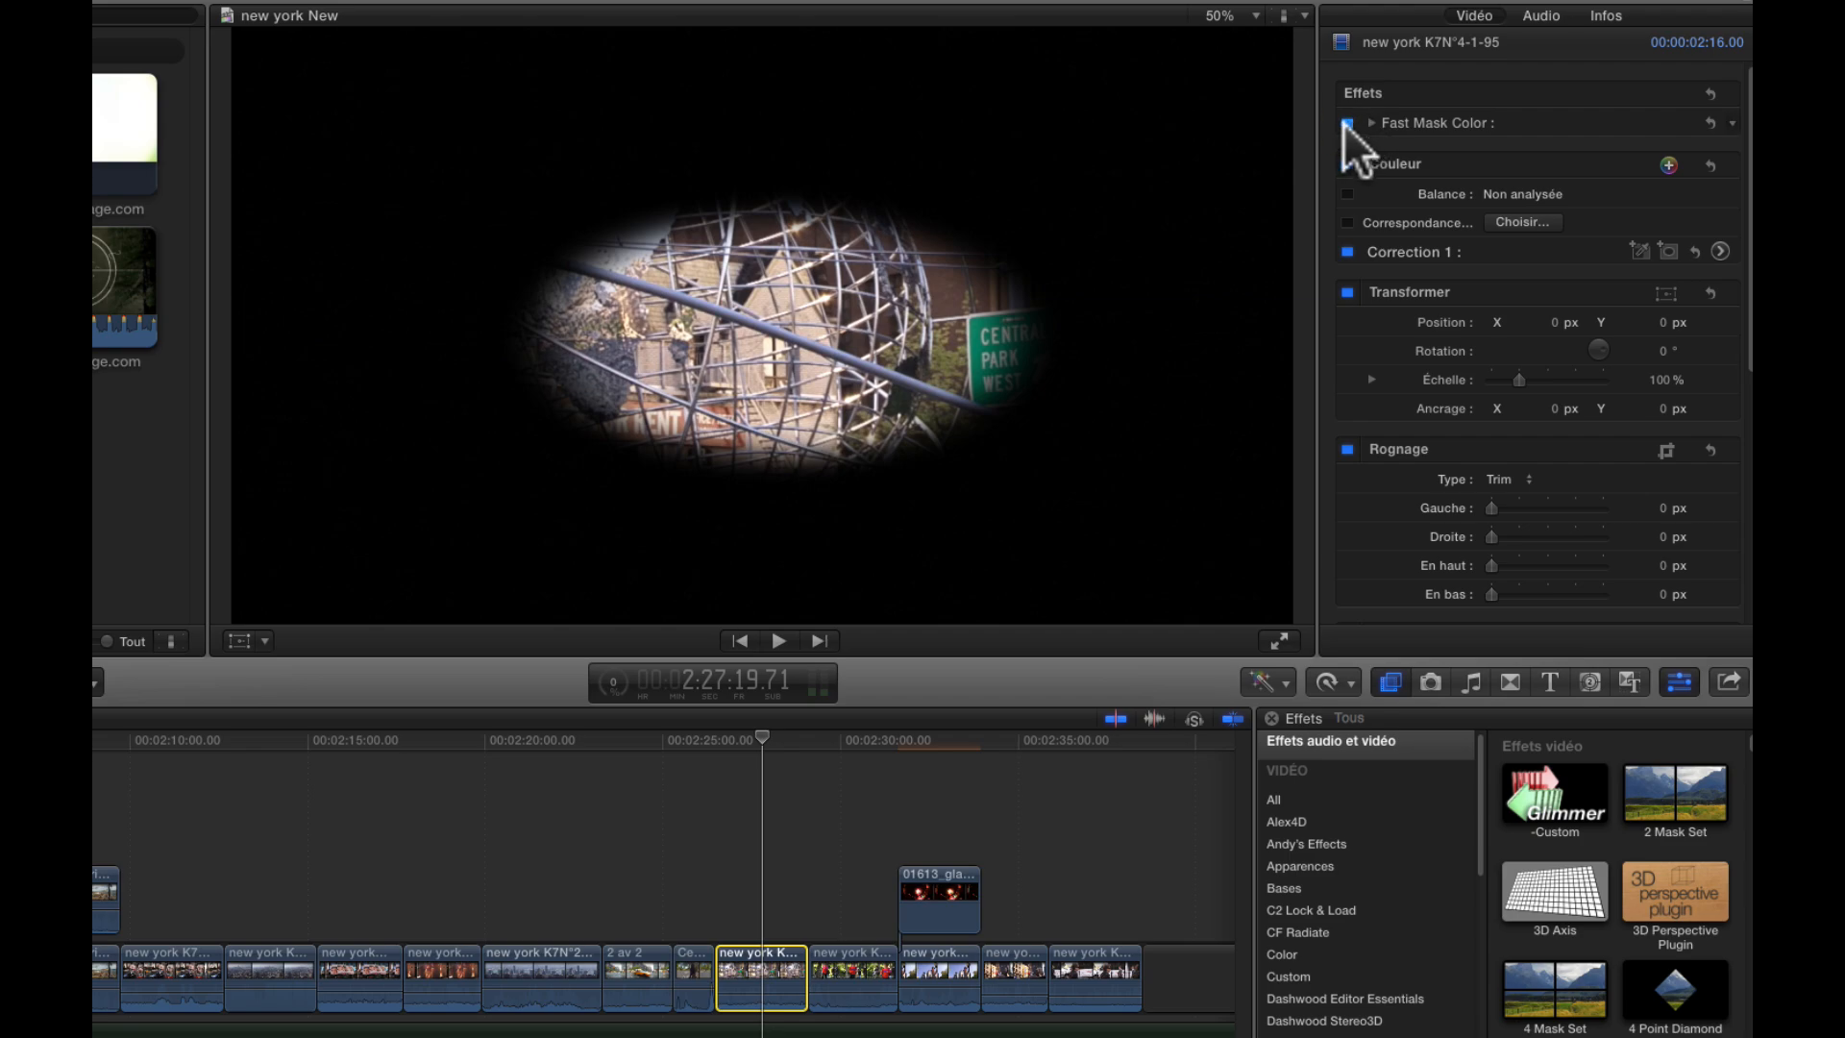
left_click(1347, 123)
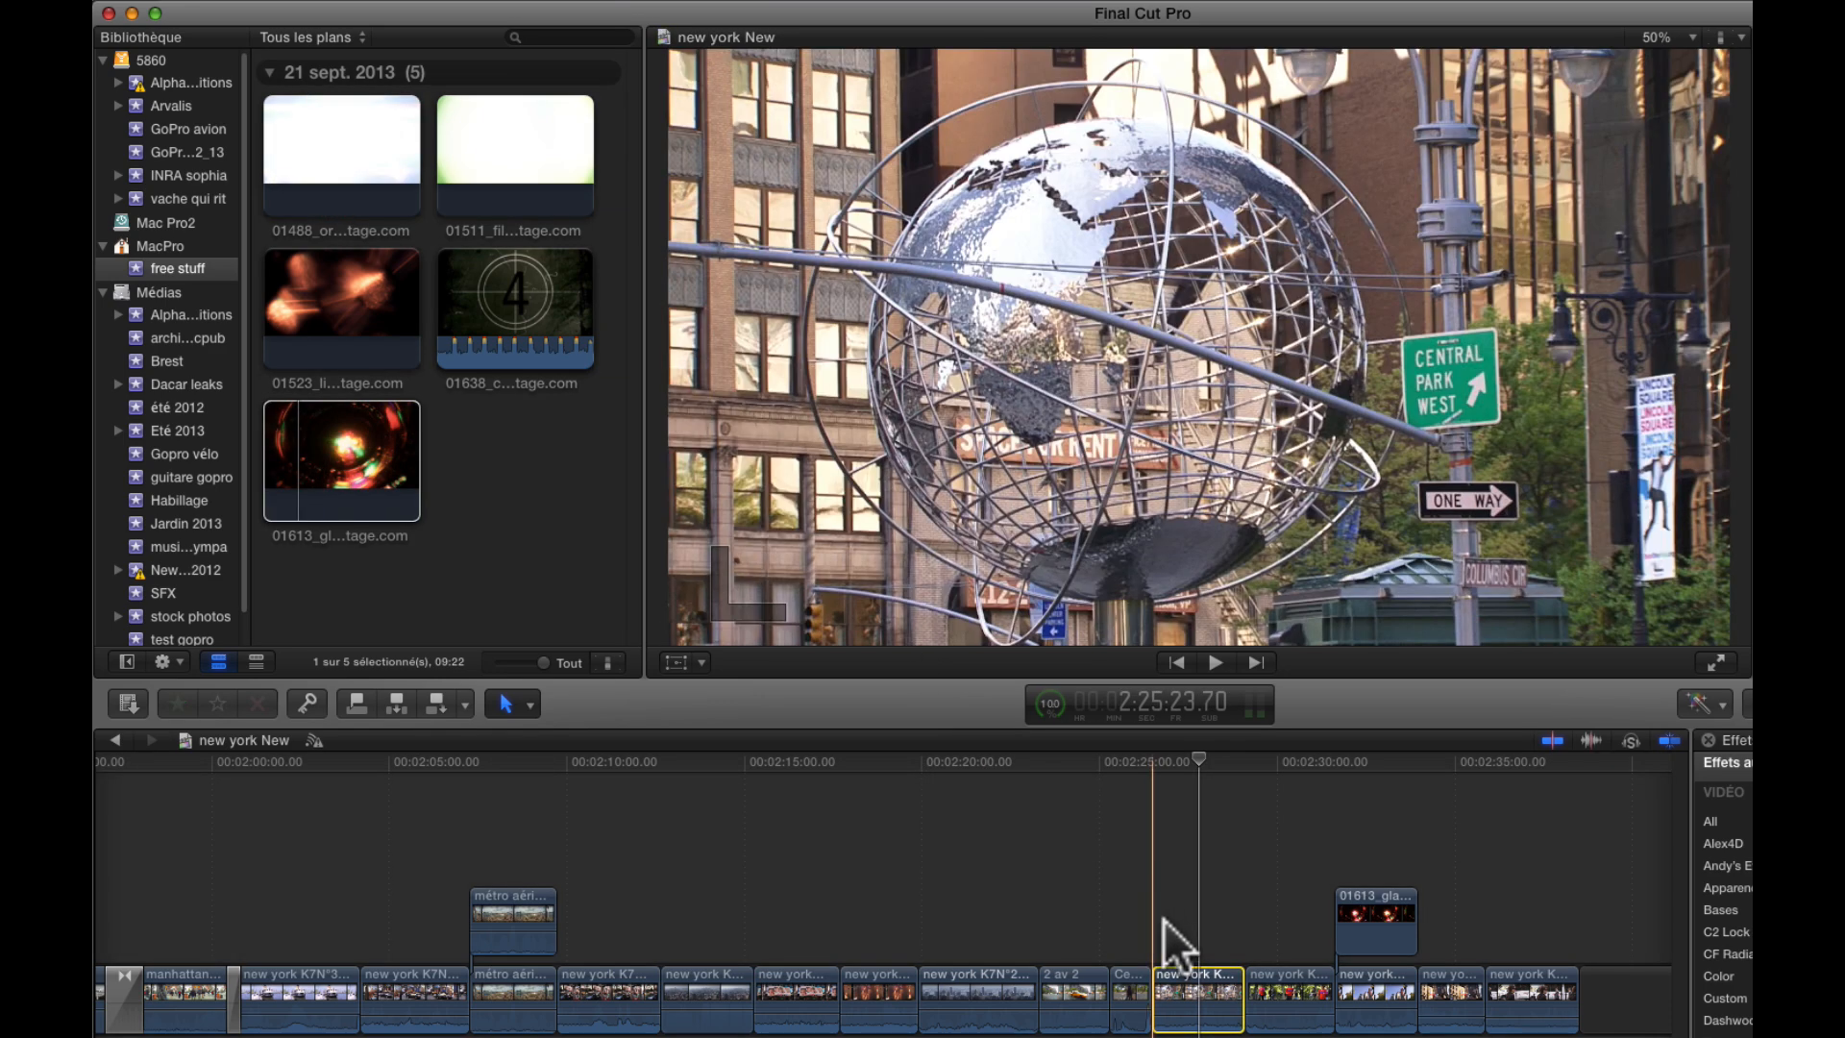
Step: Mark the whole globe sculpture clip as the range and connect the 01488_organic_bokehs_12 clip from the free stuff event above it
left_click(1196, 995)
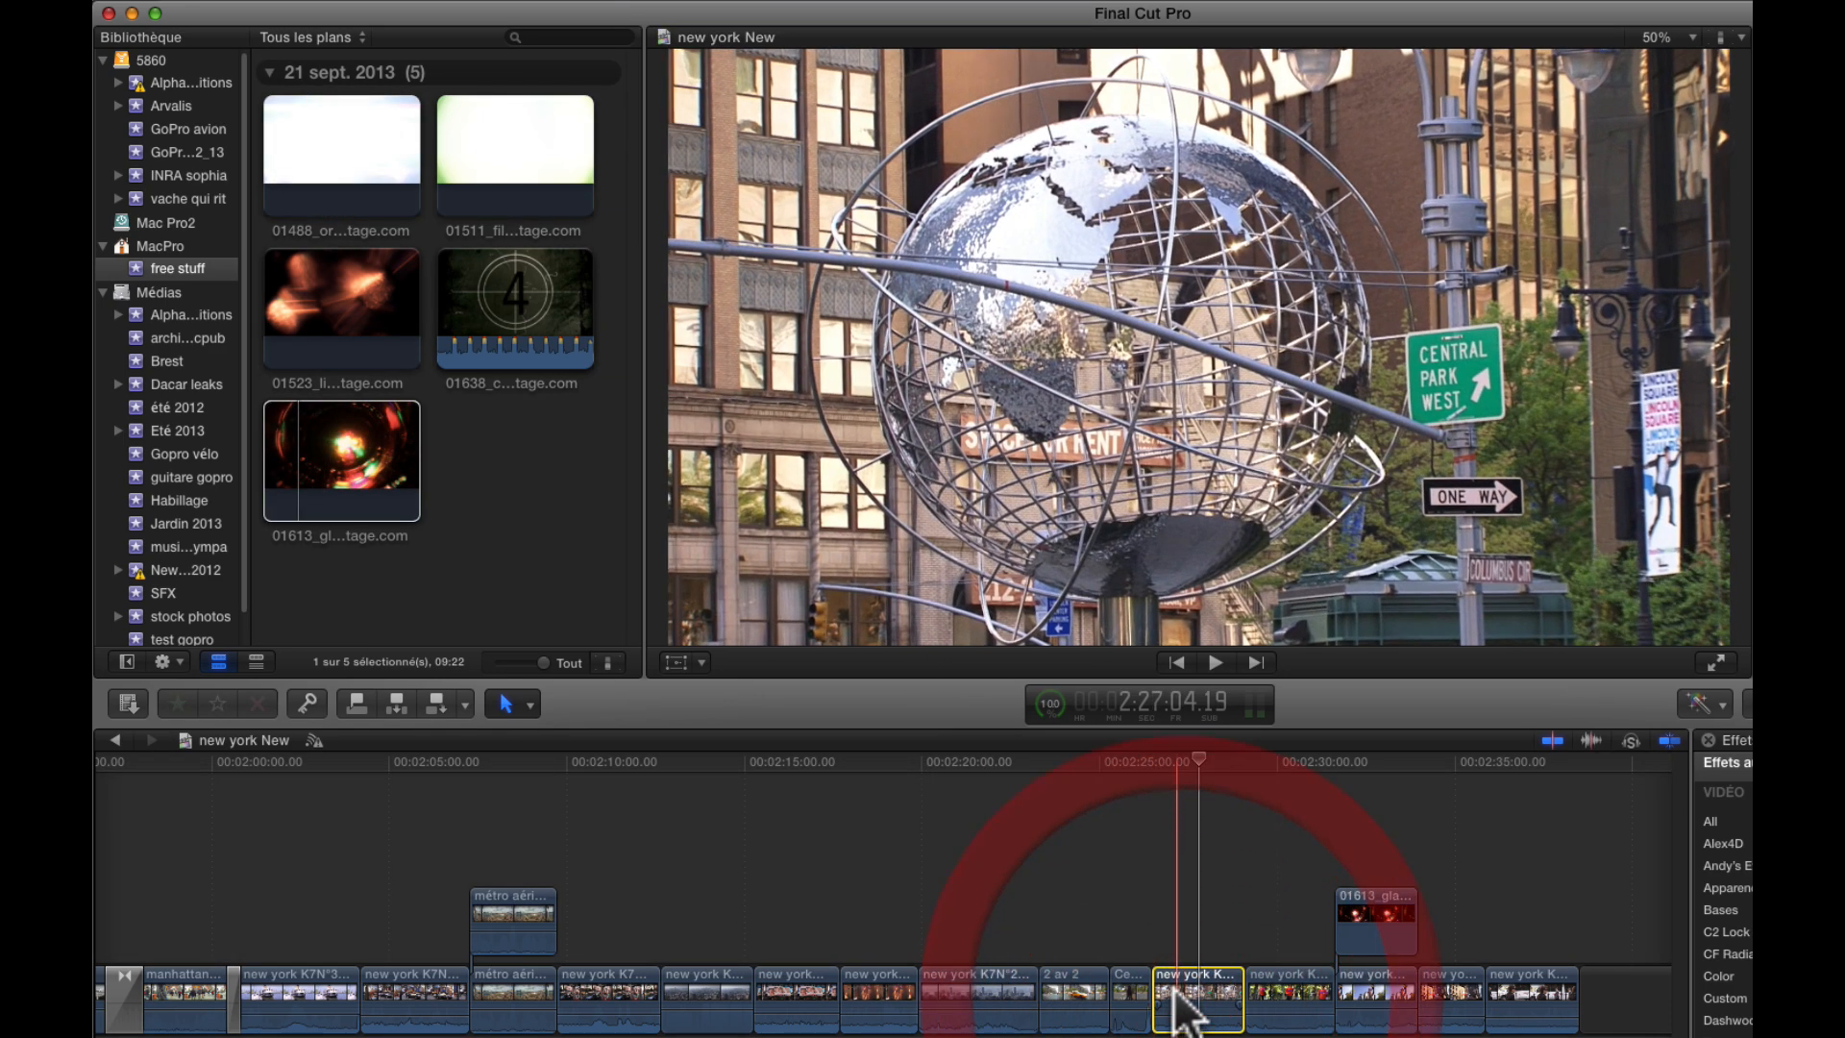
key("x")
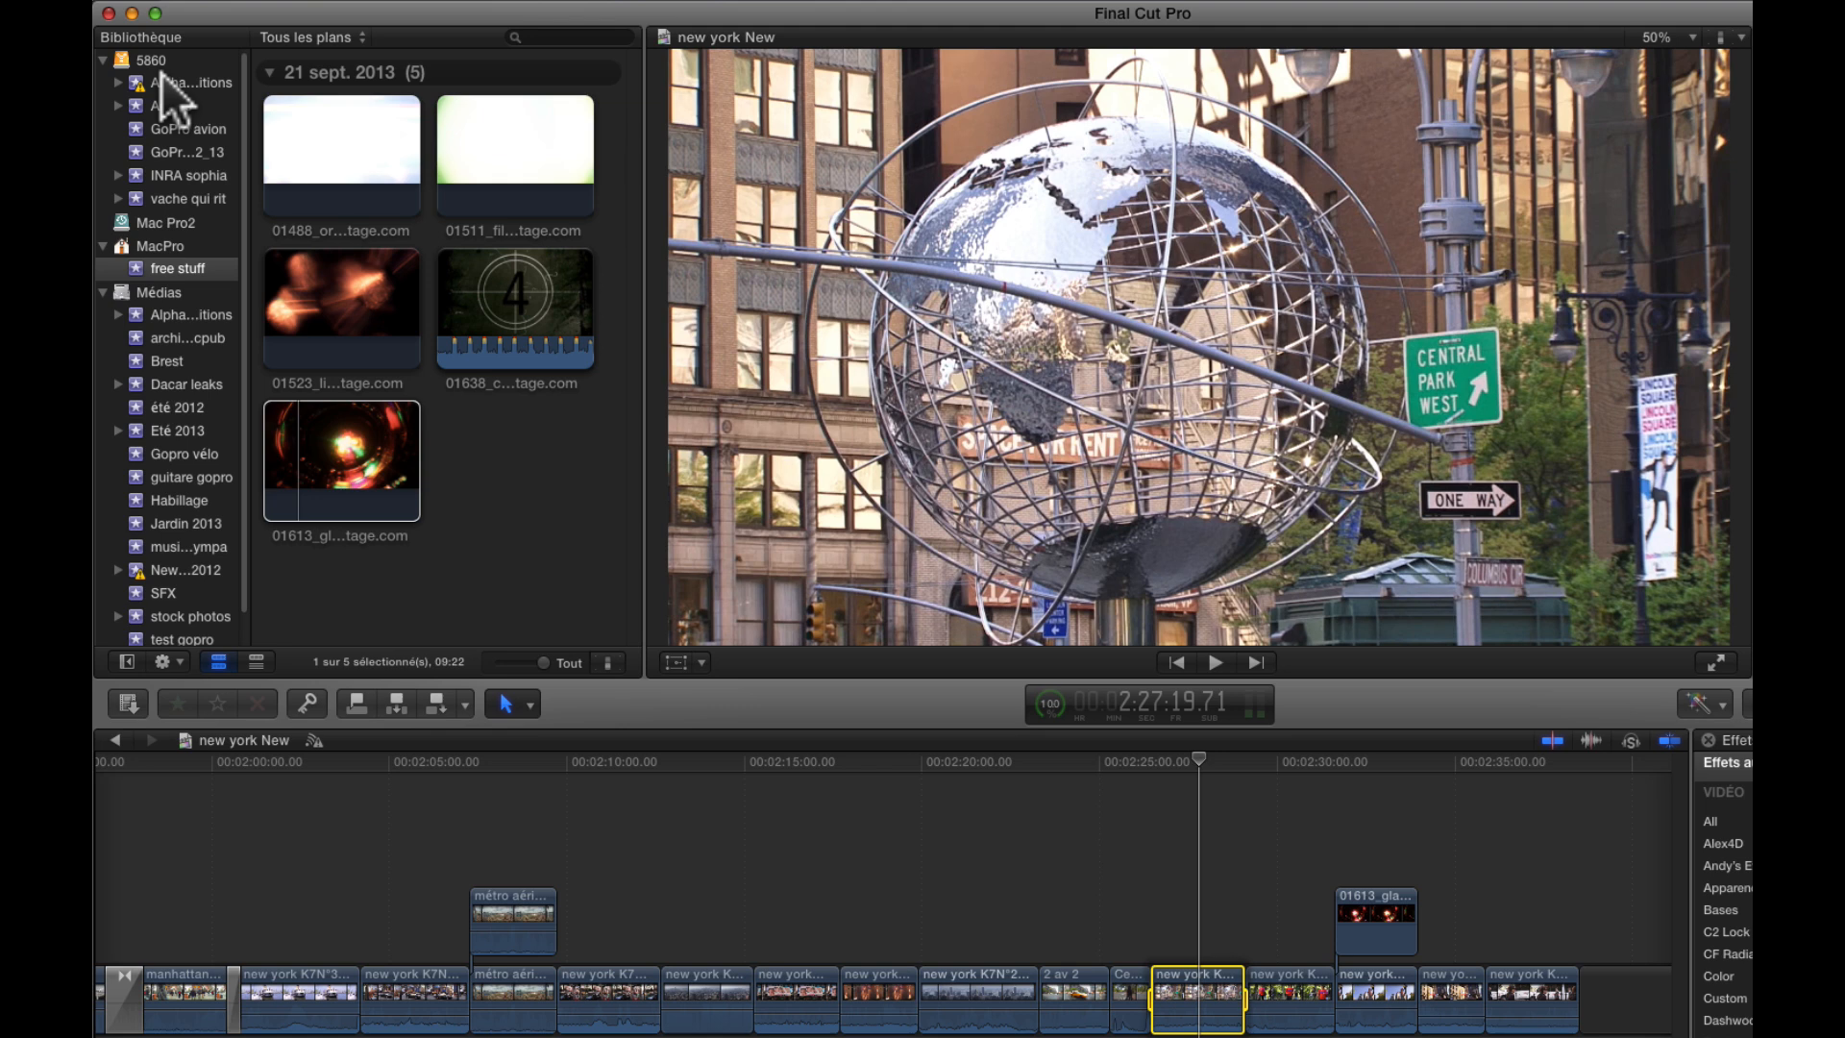
left_click(338, 235)
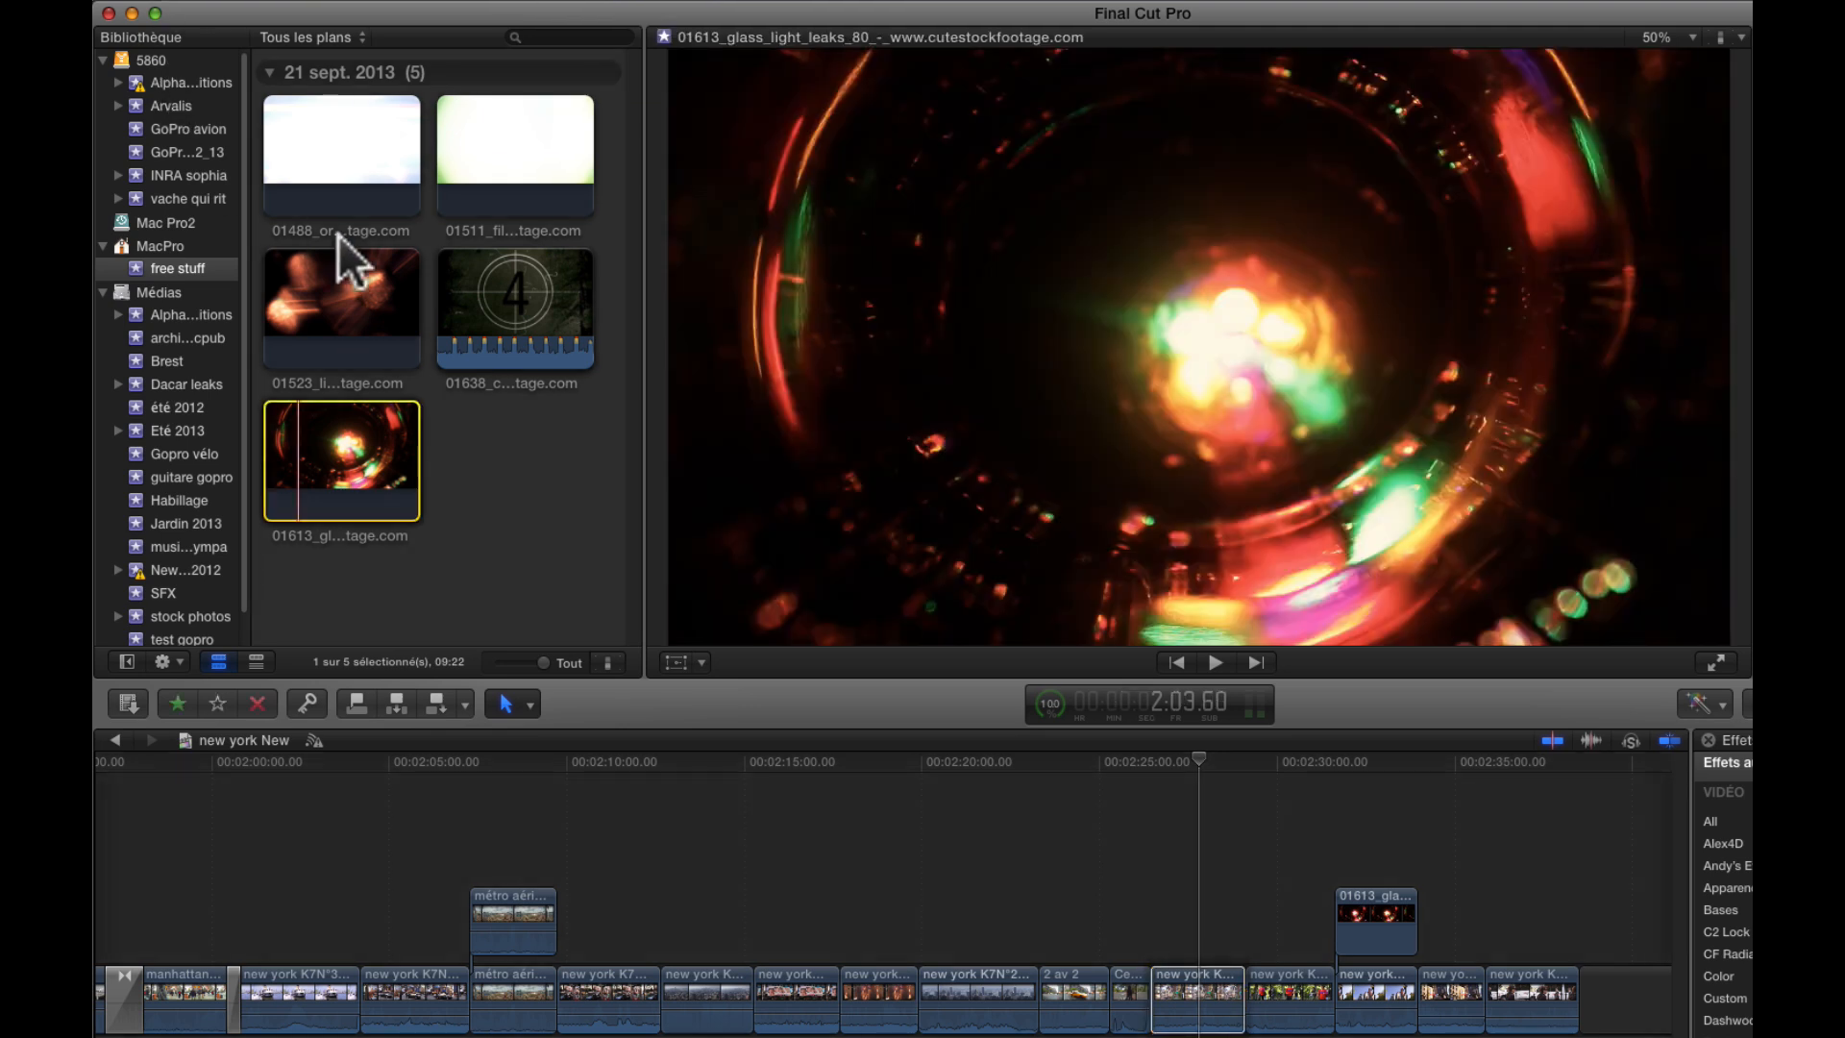
left_click(342, 163)
key("q")
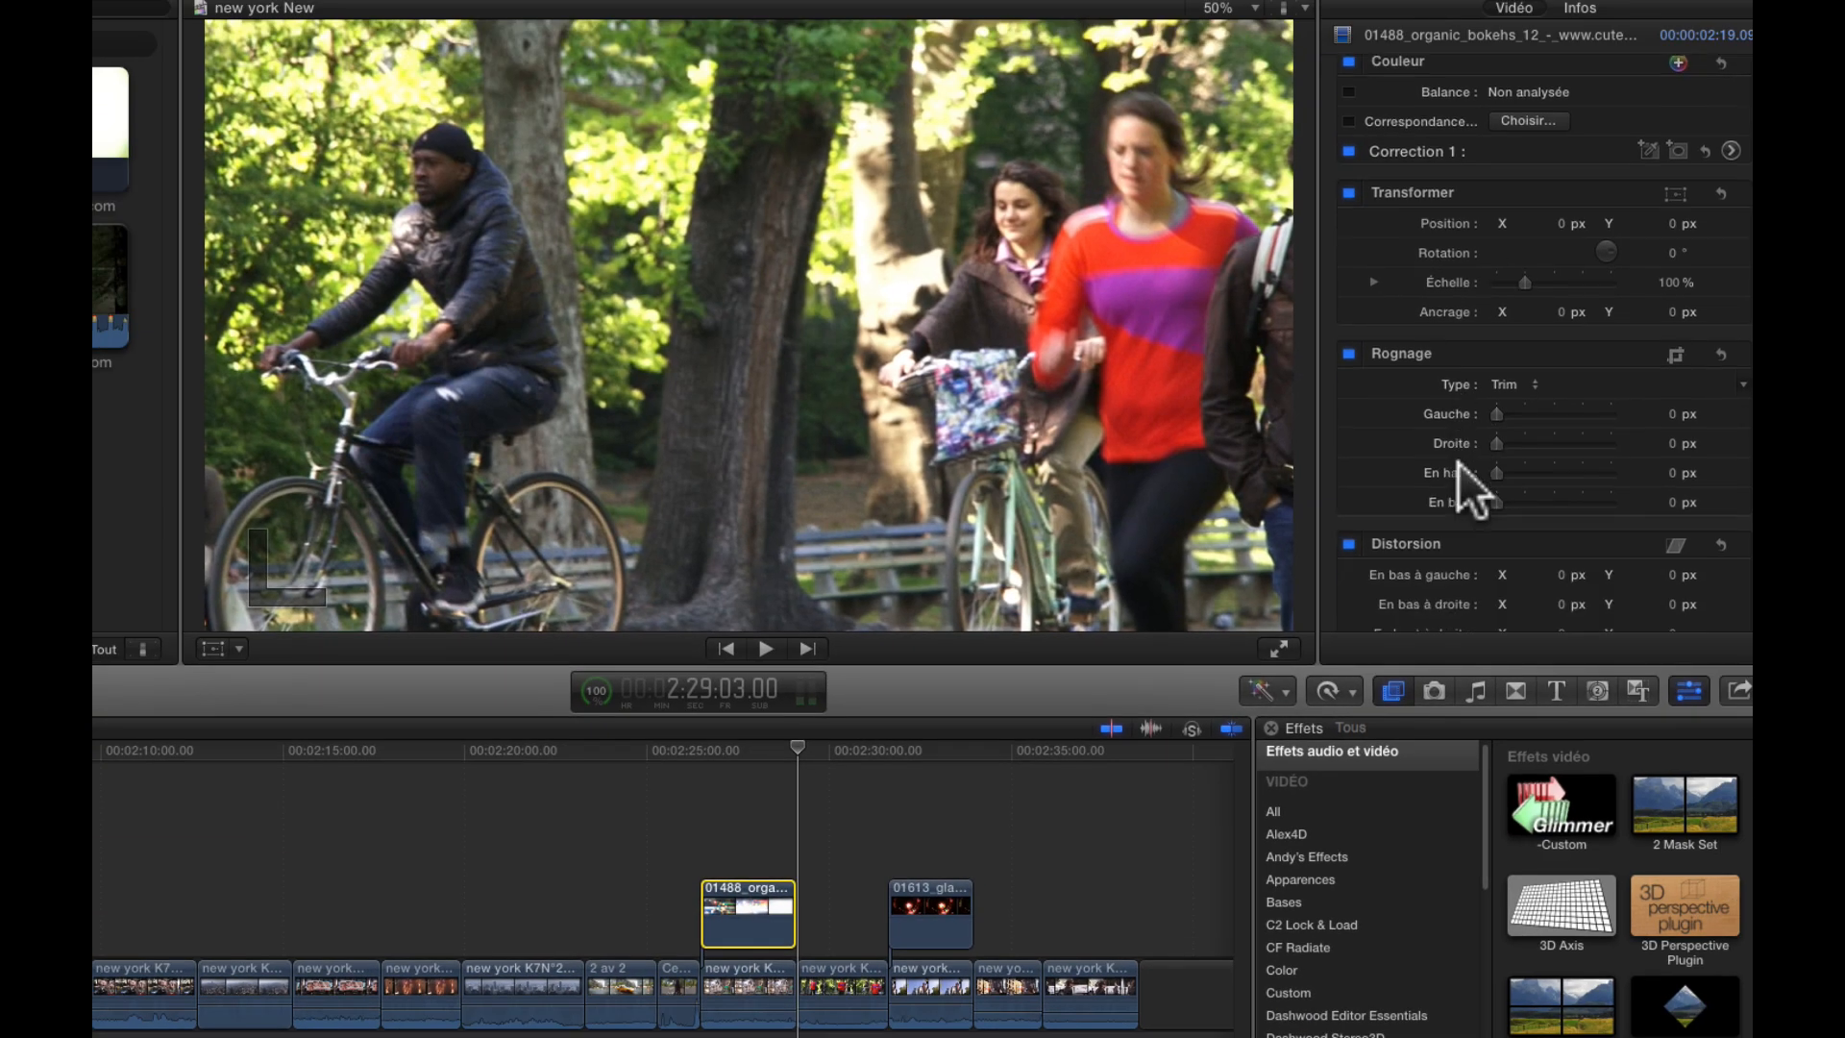
Step: Set the organic bokehs clip's blend mode to the Superposition listed after Éclaircissement and reduce its opacity to about 79%
scroll(1488, 498, "down", 5)
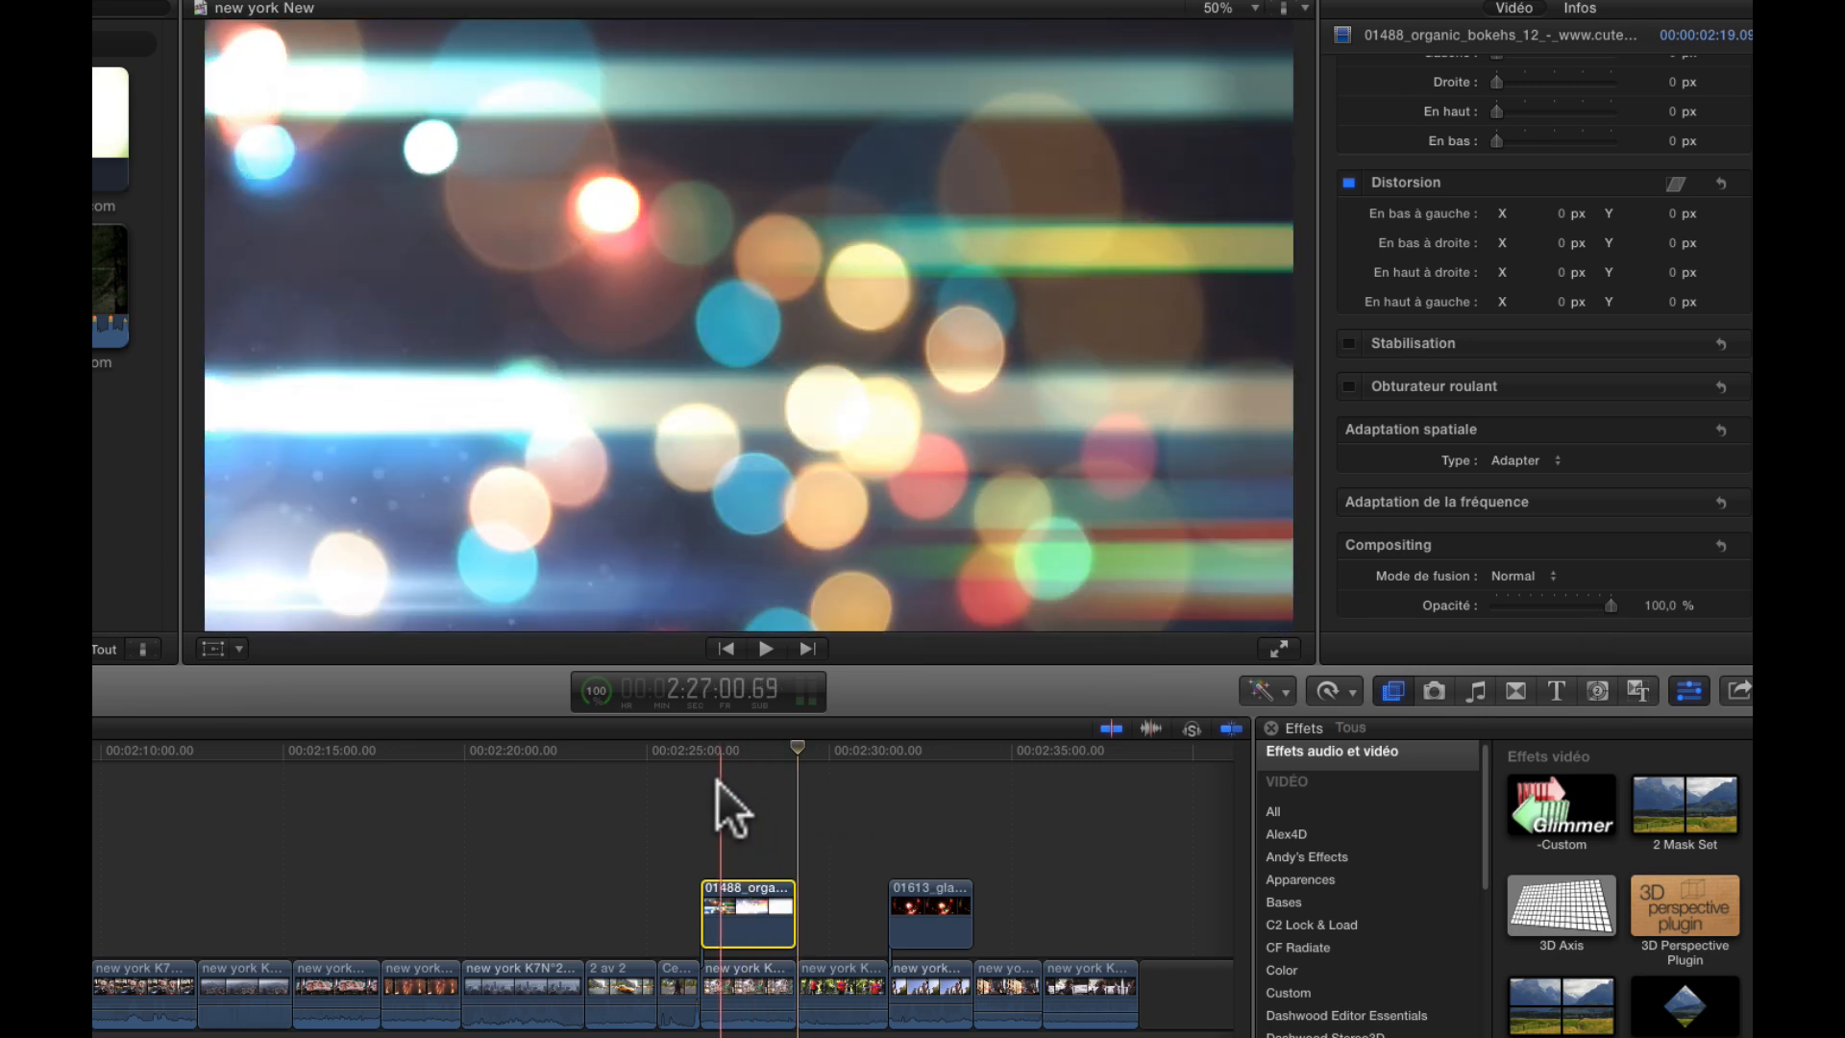
left_click(718, 781)
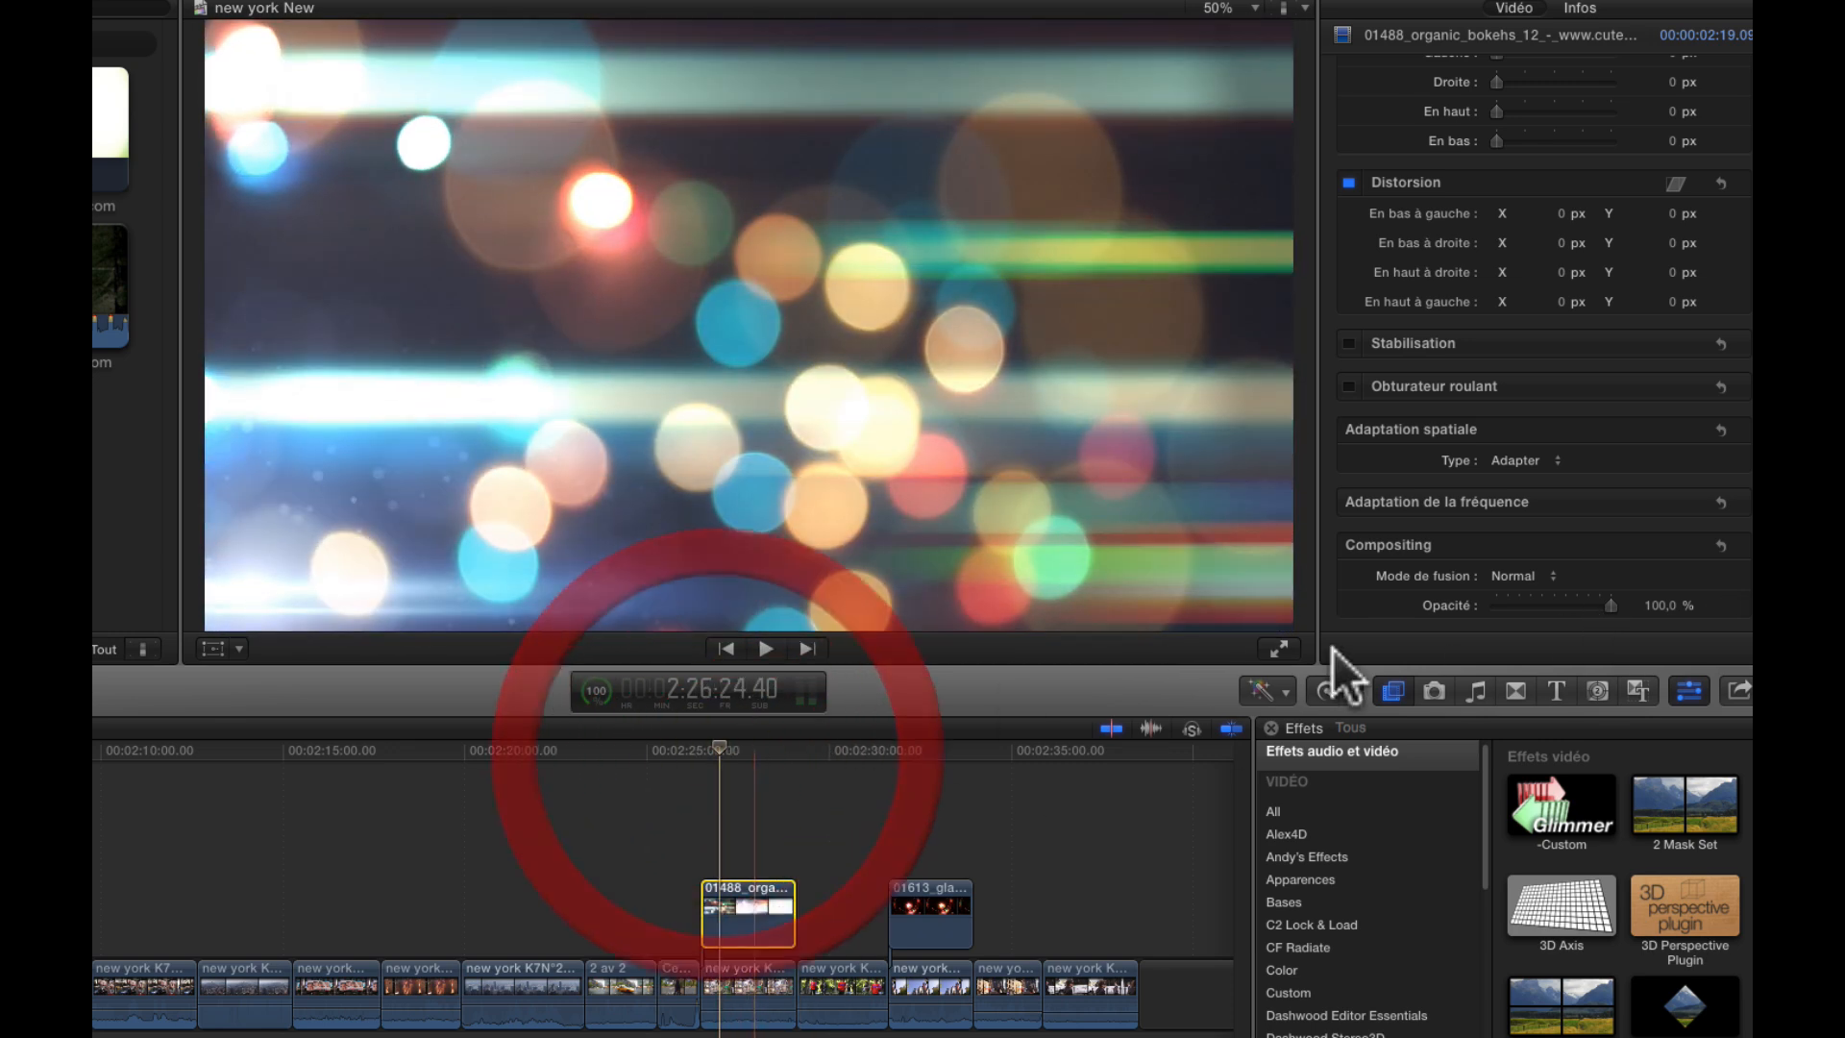
left_click(1548, 573)
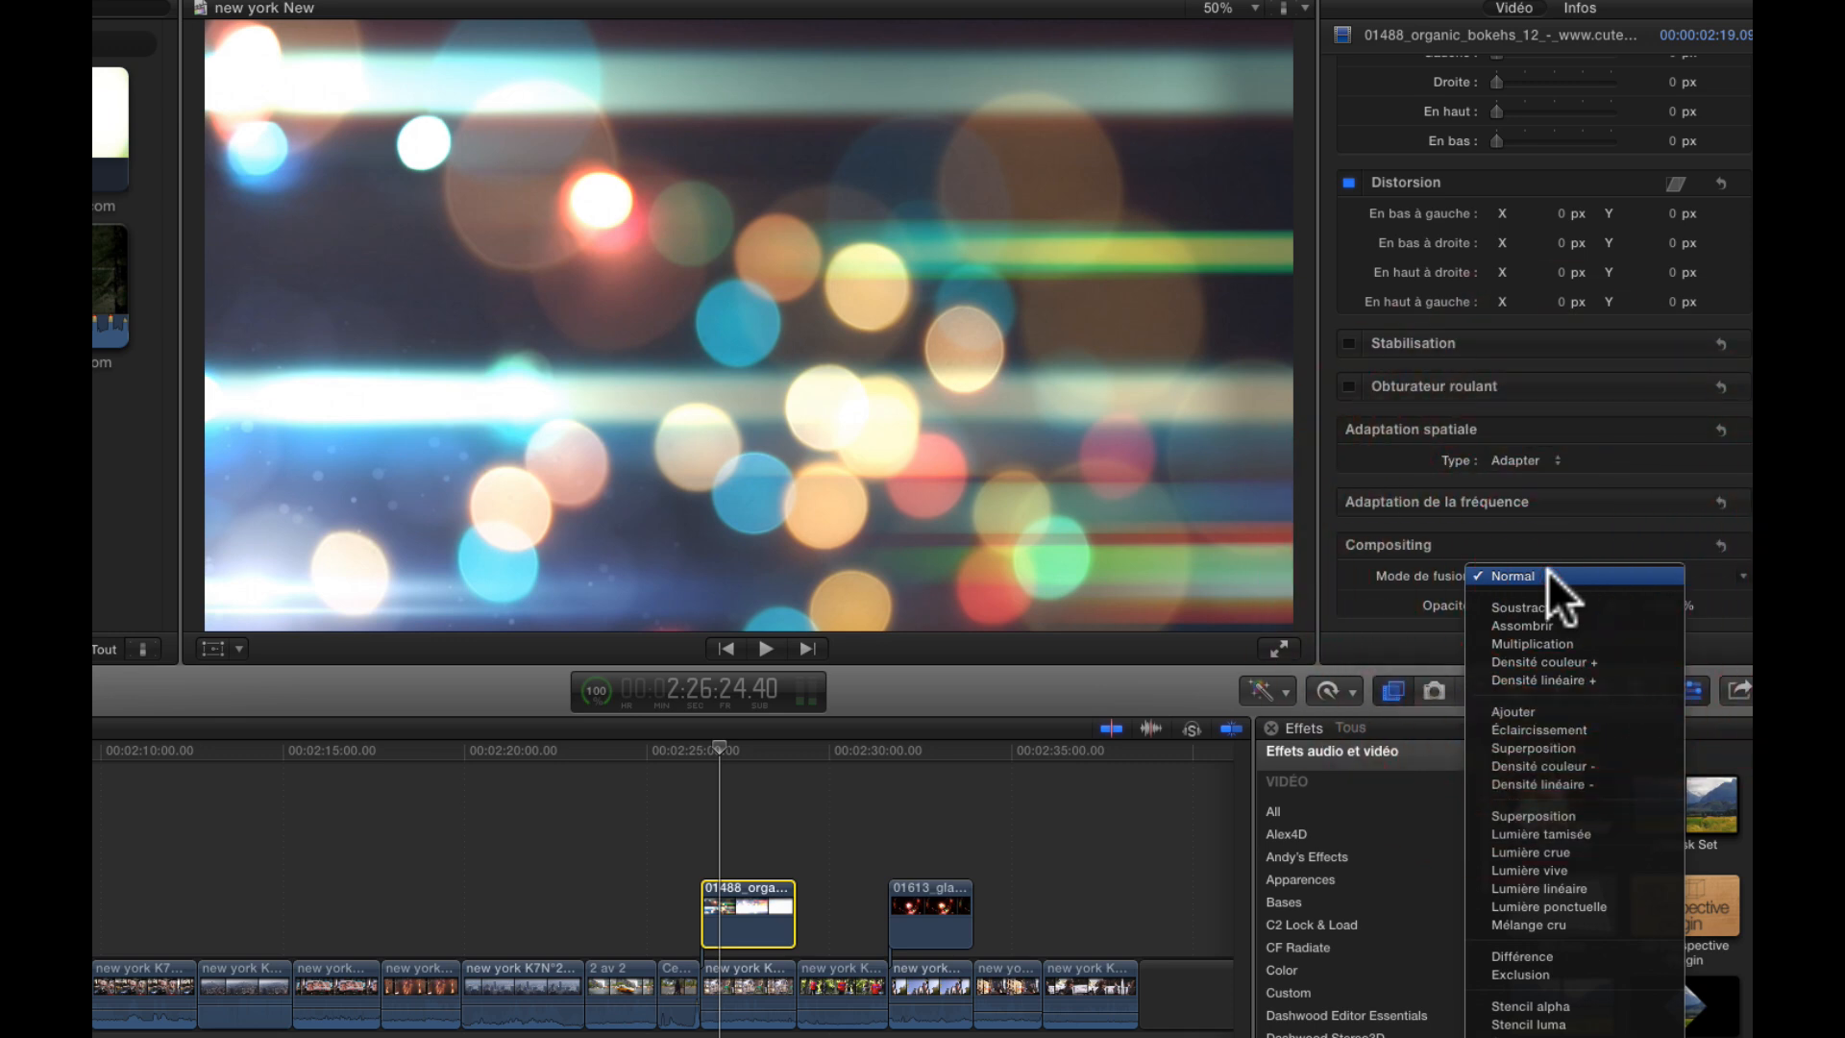
left_click(1522, 747)
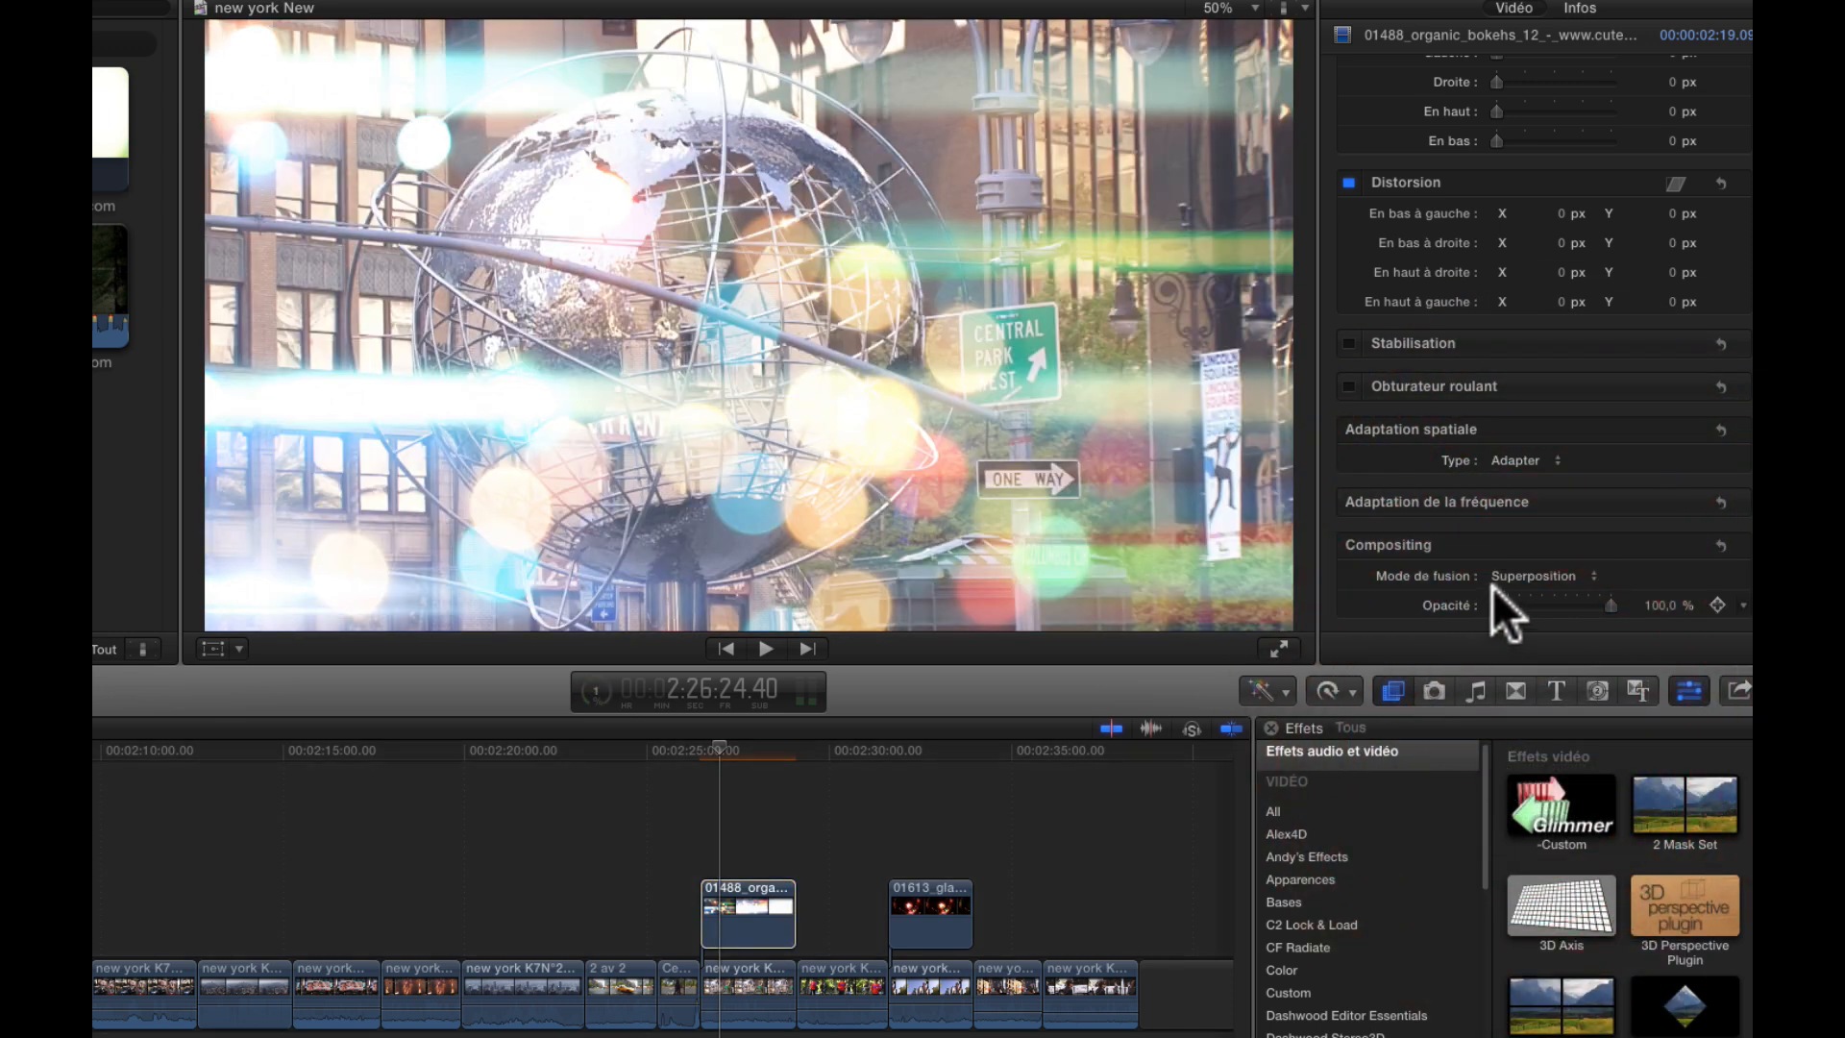
left_click_drag(1520, 601, 1561, 582)
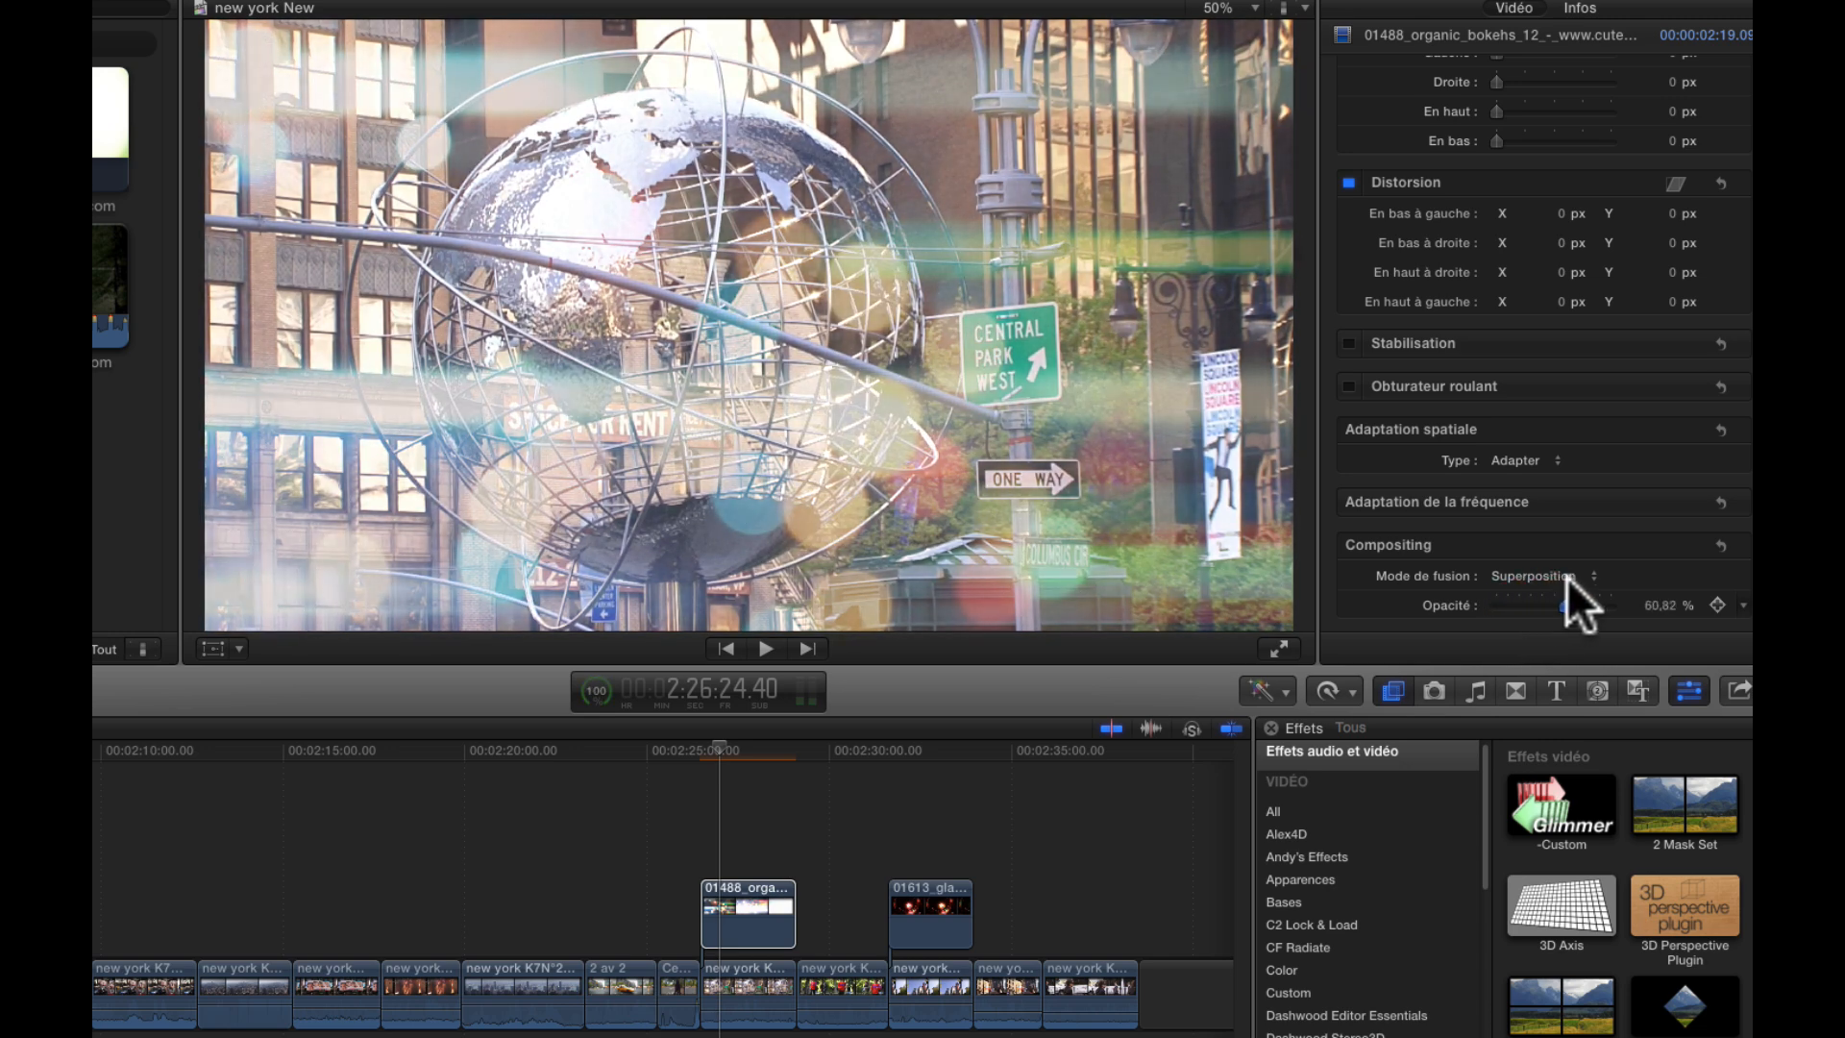
Step: Switch the organic bokehs clip to Multiplication with about 77% opacity and play the globe section from its start
left_click(1578, 574)
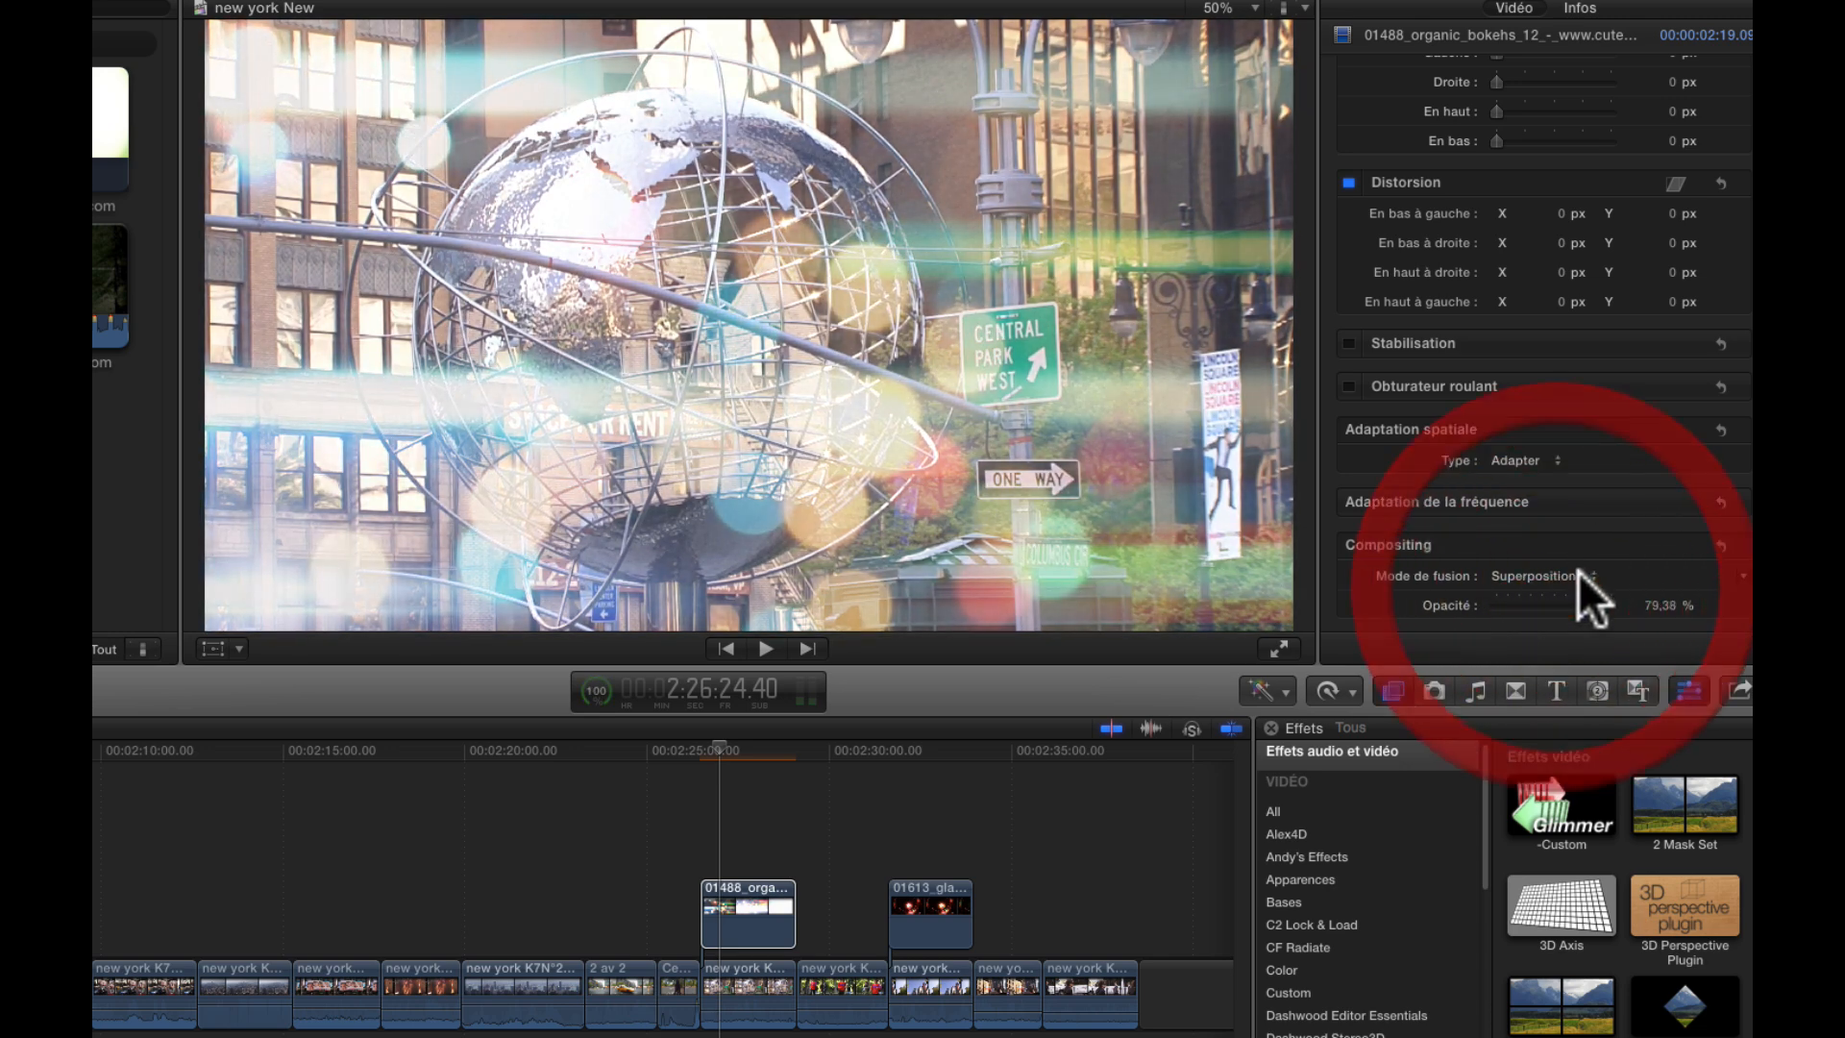
left_click(1568, 469)
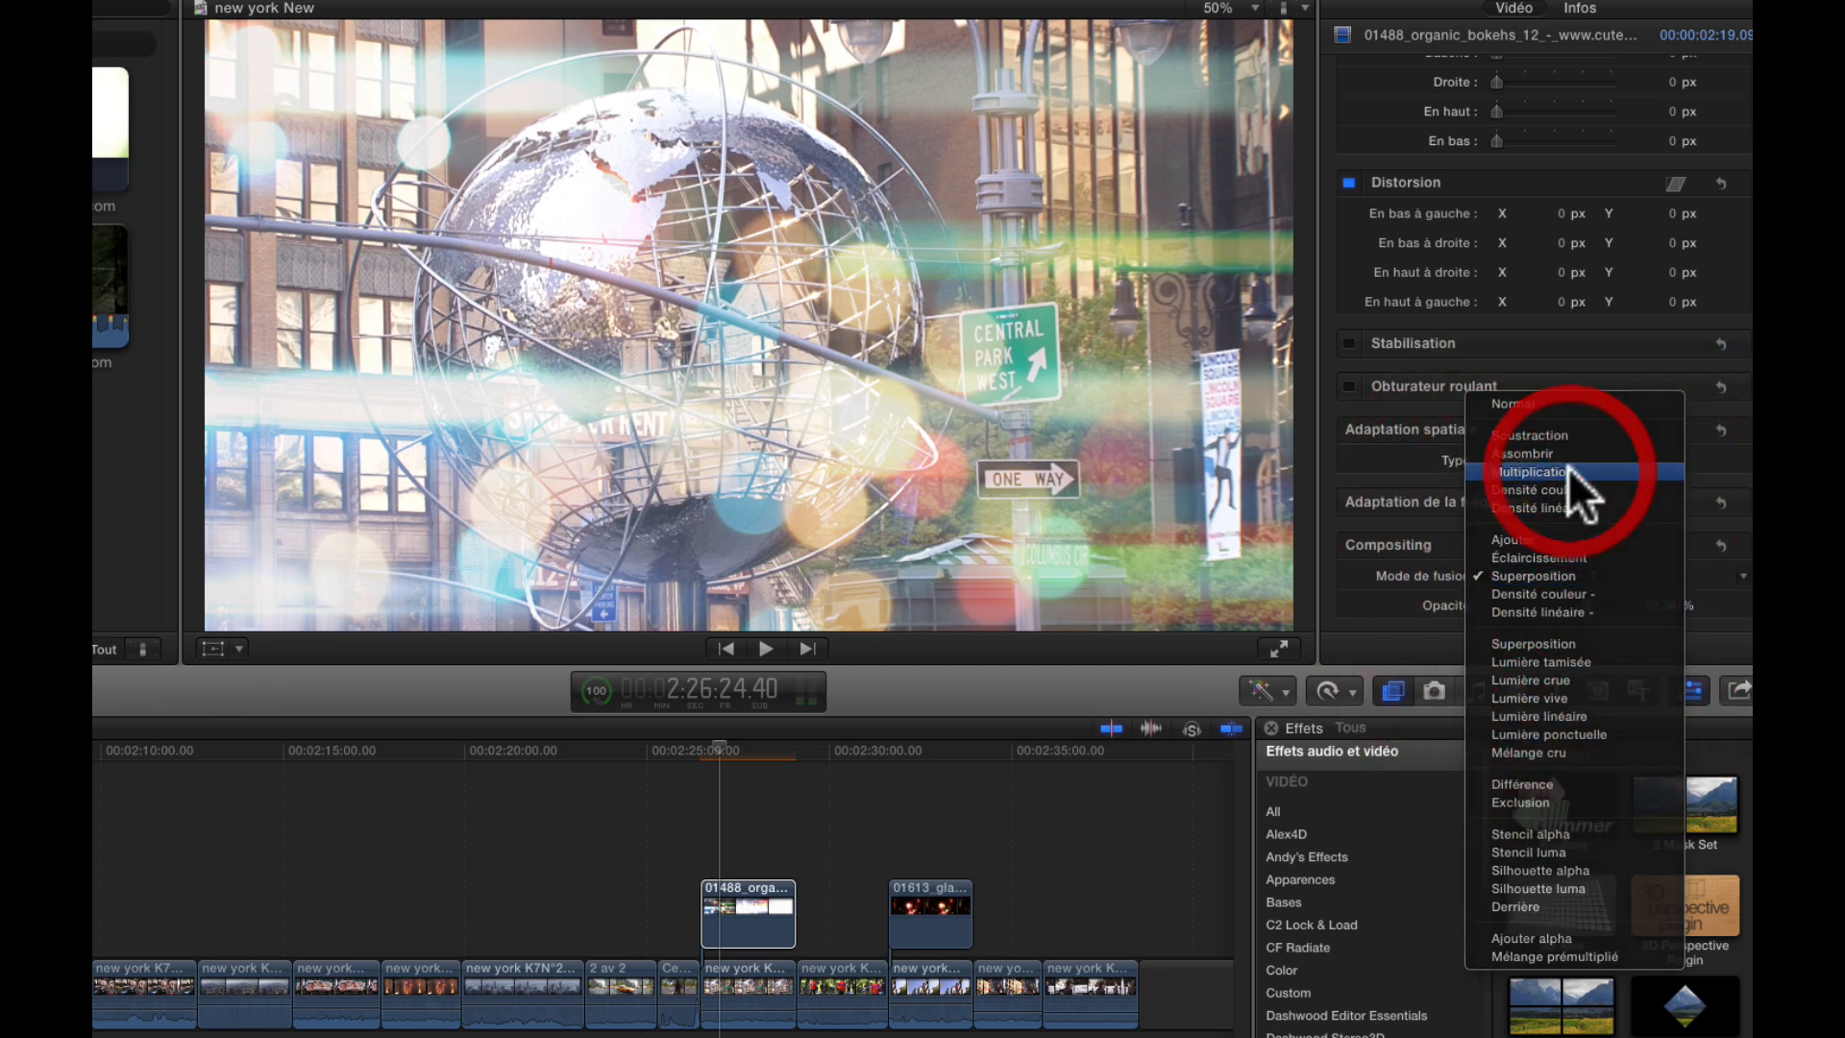
left_click_drag(1537, 603, 1582, 593)
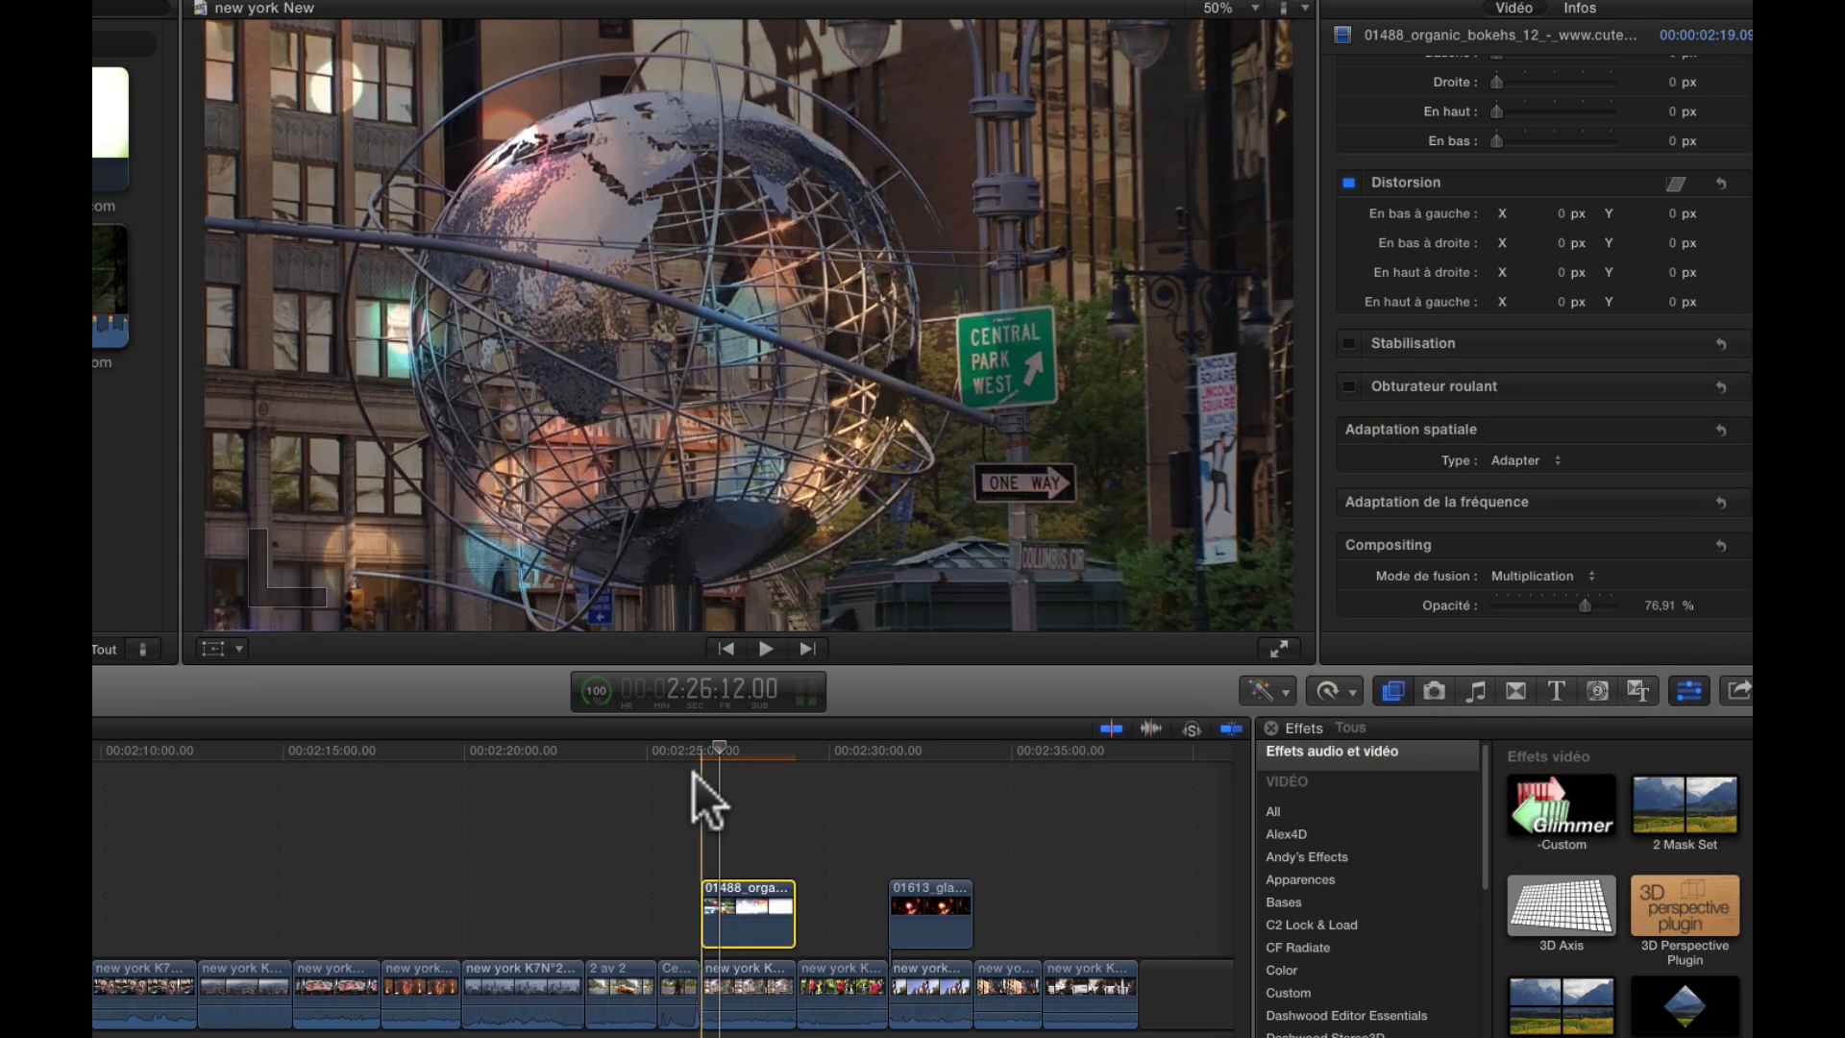
left_click(699, 758)
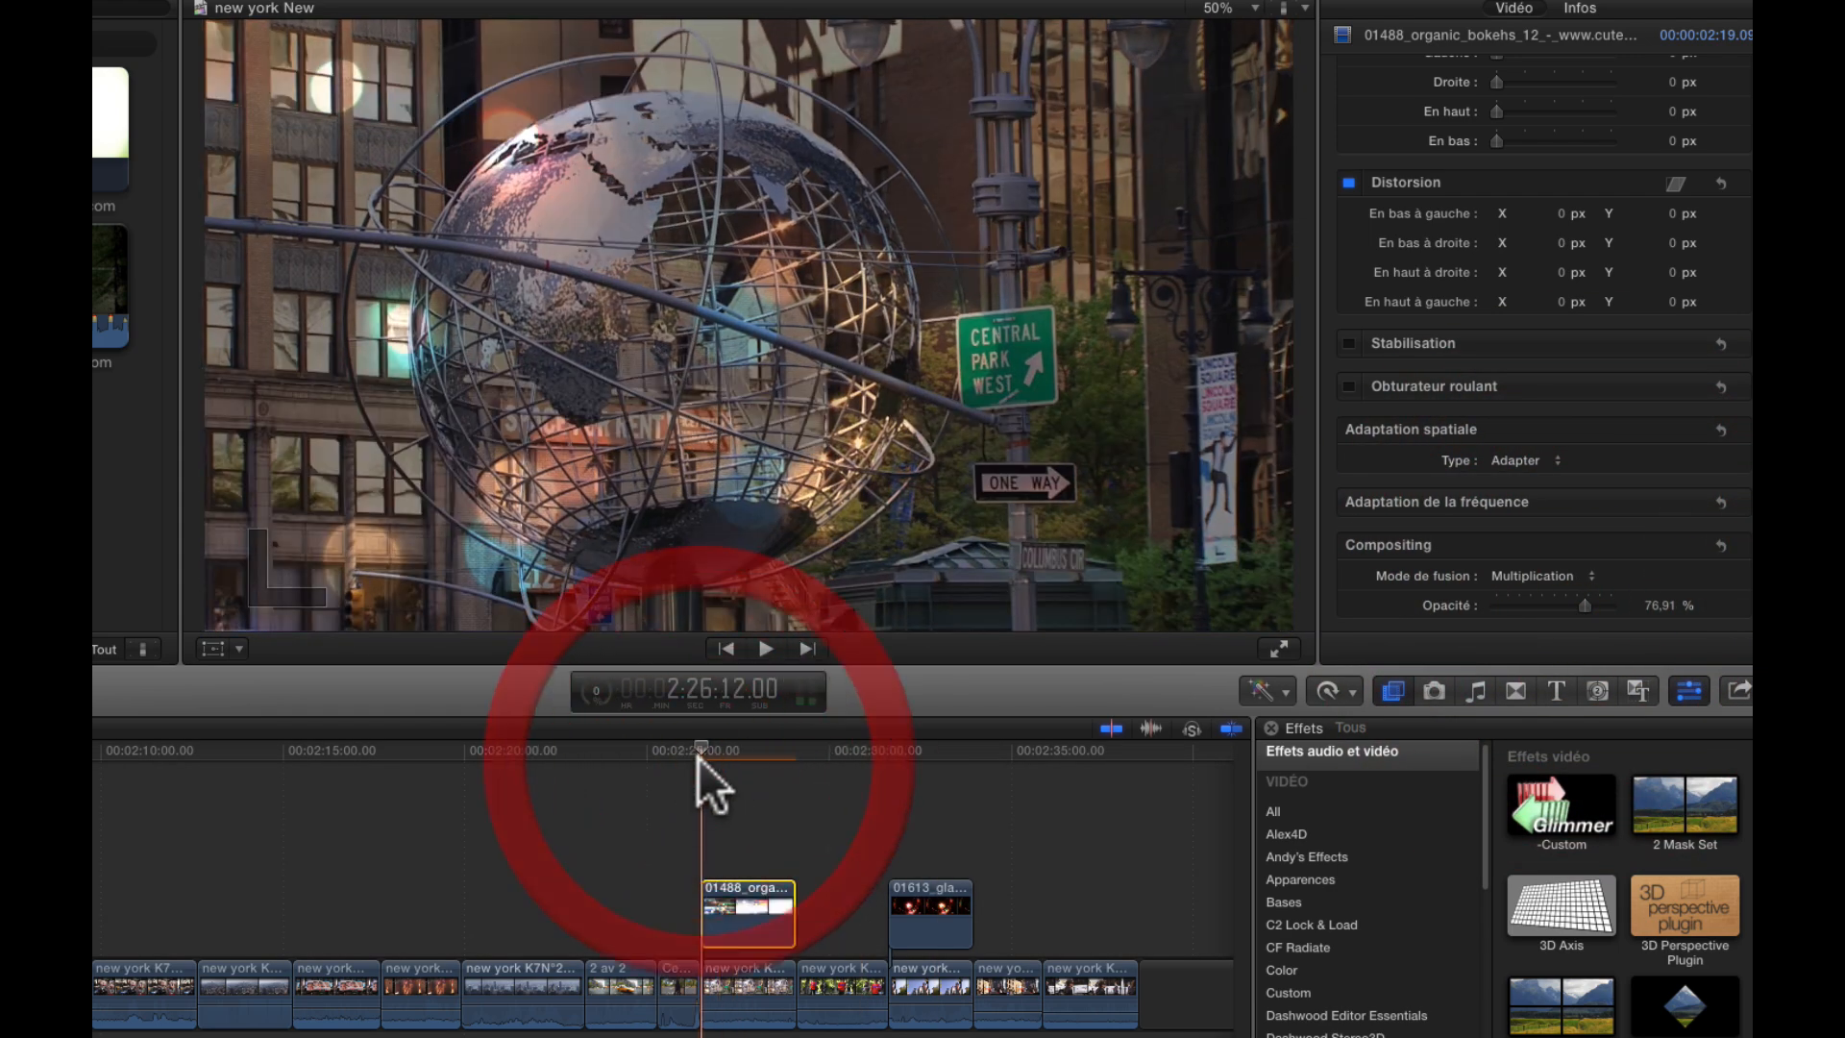
key("space")
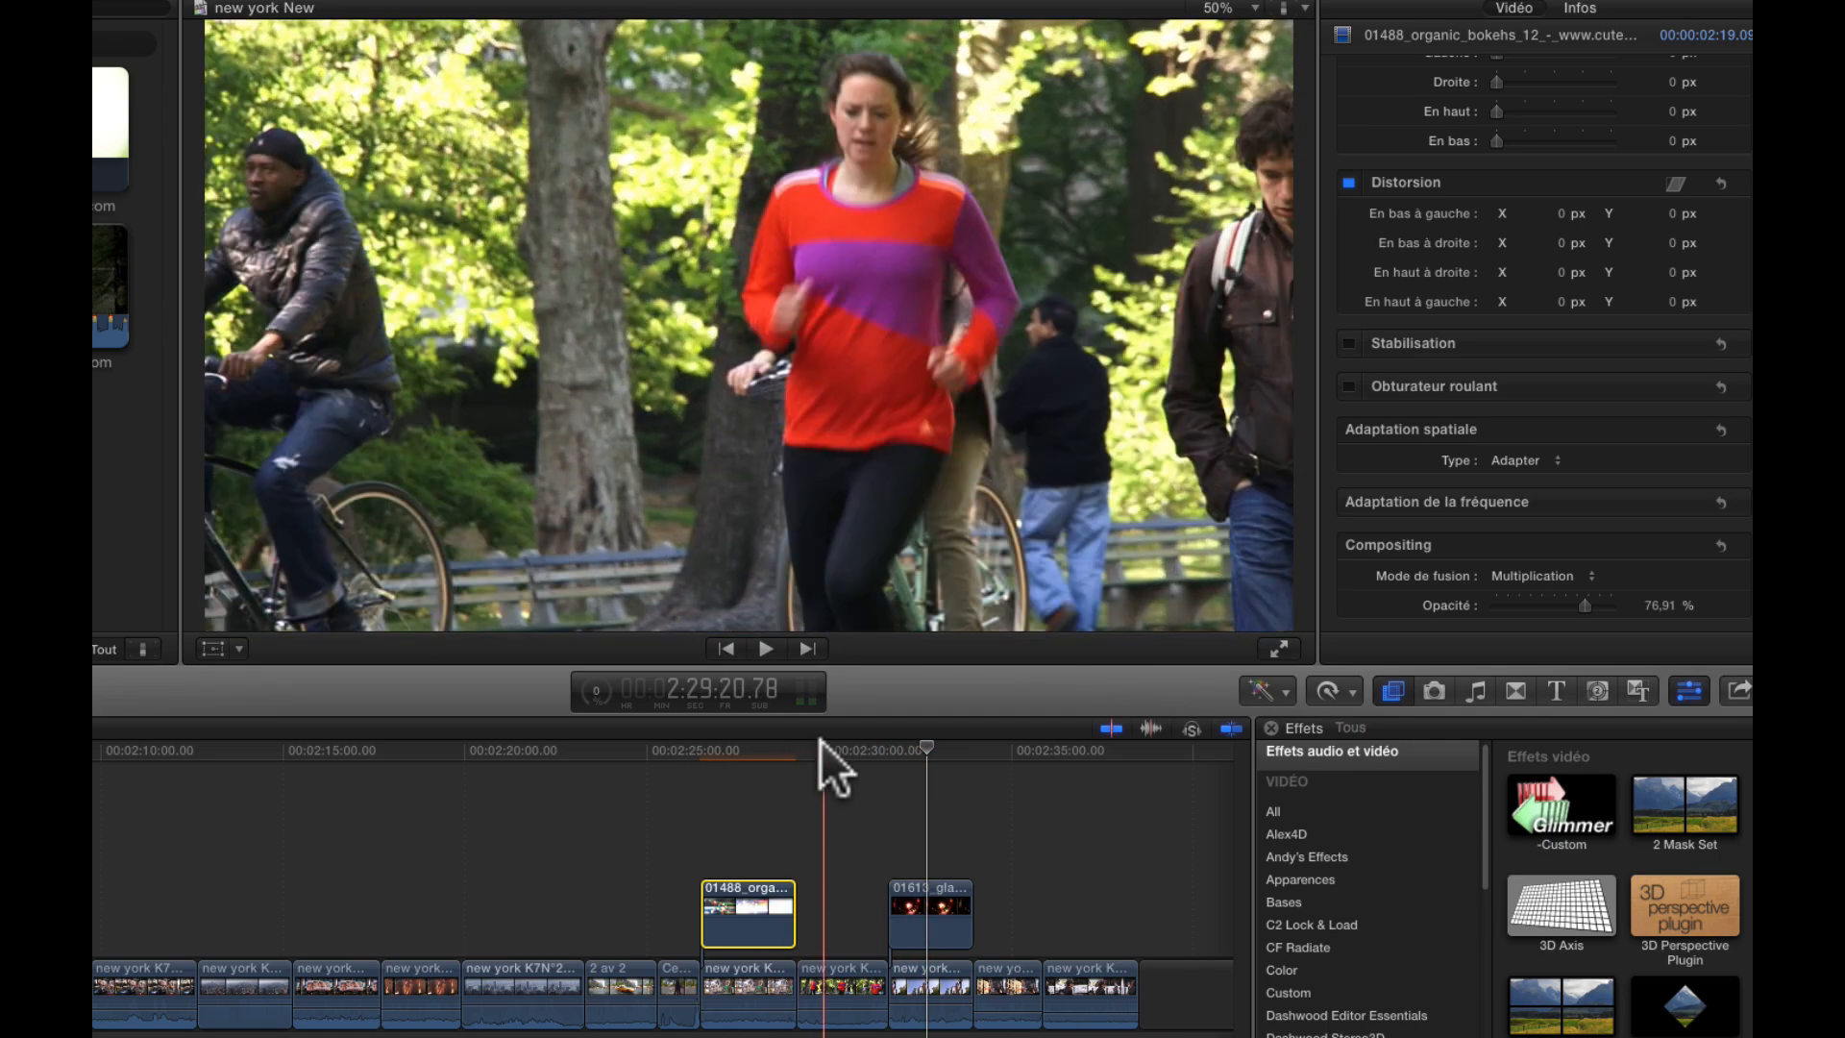
Step: Mark the whole jogger clip as the range and connect the 01511_film_burn_09 clip from the free stuff event above it
left_click(796, 750)
left_click(852, 997)
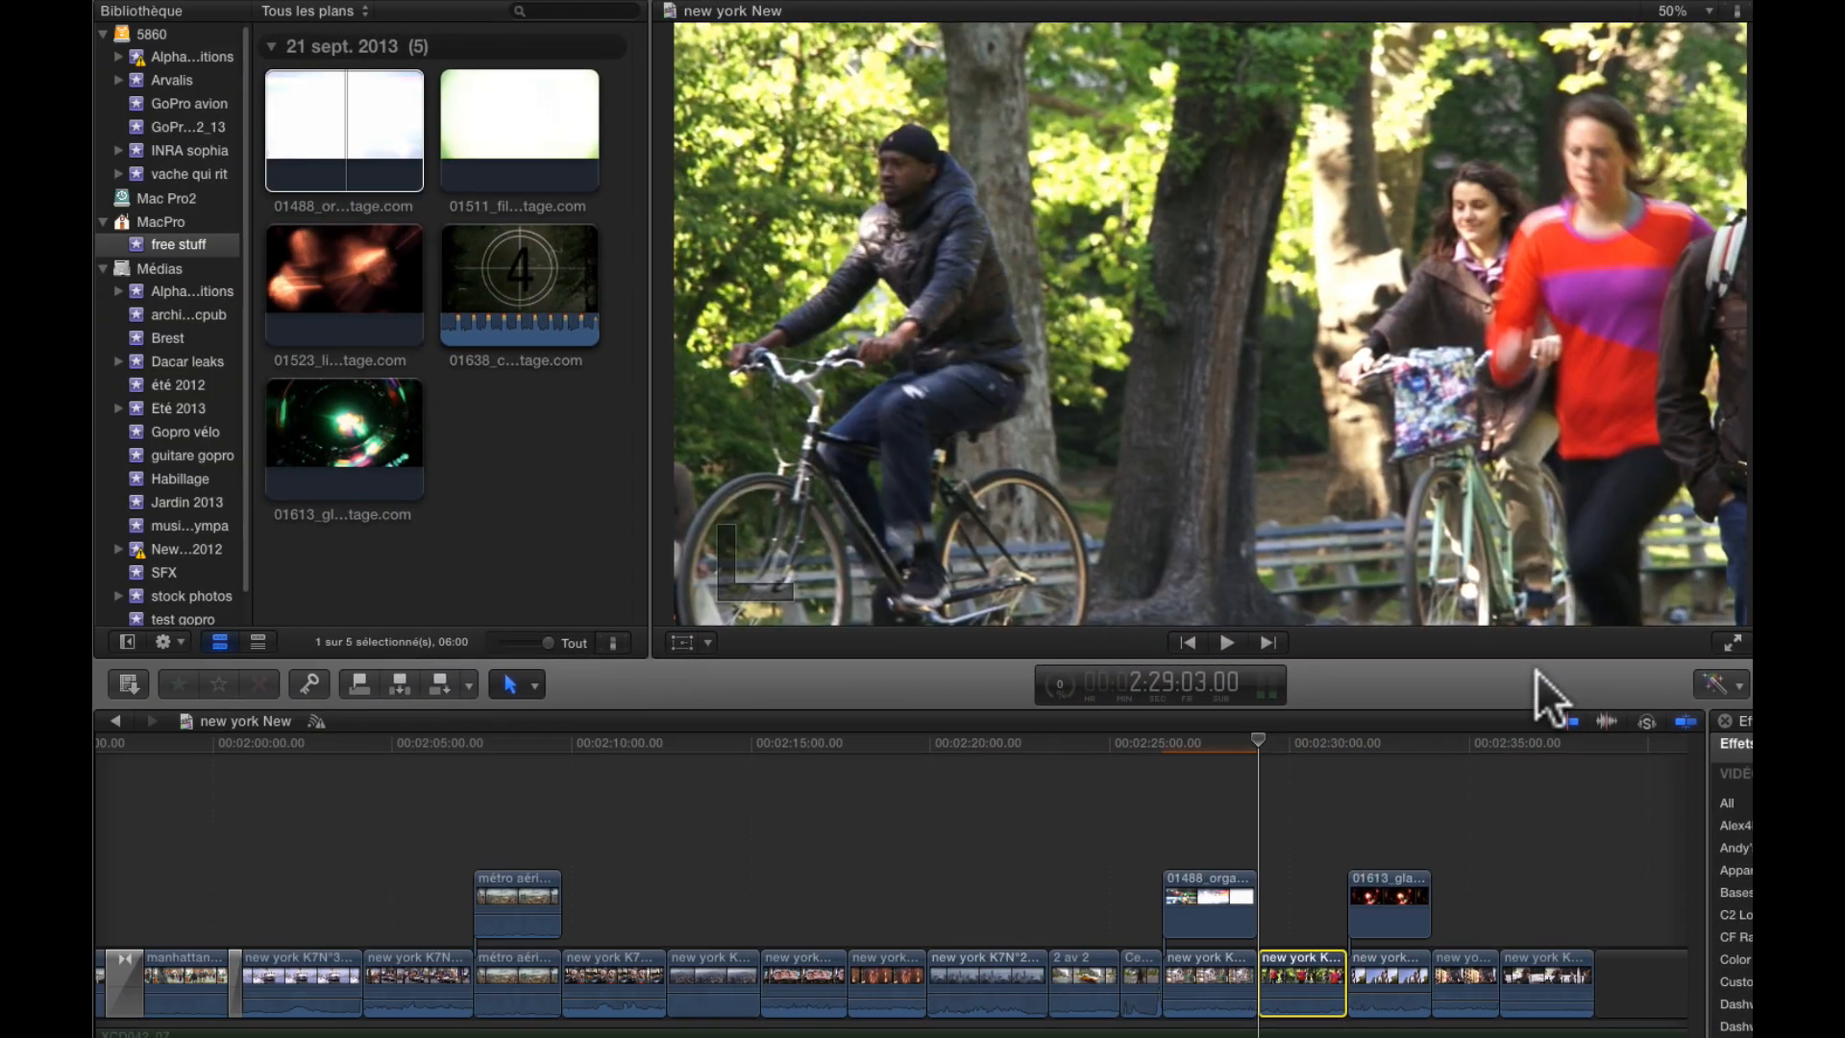
key("x")
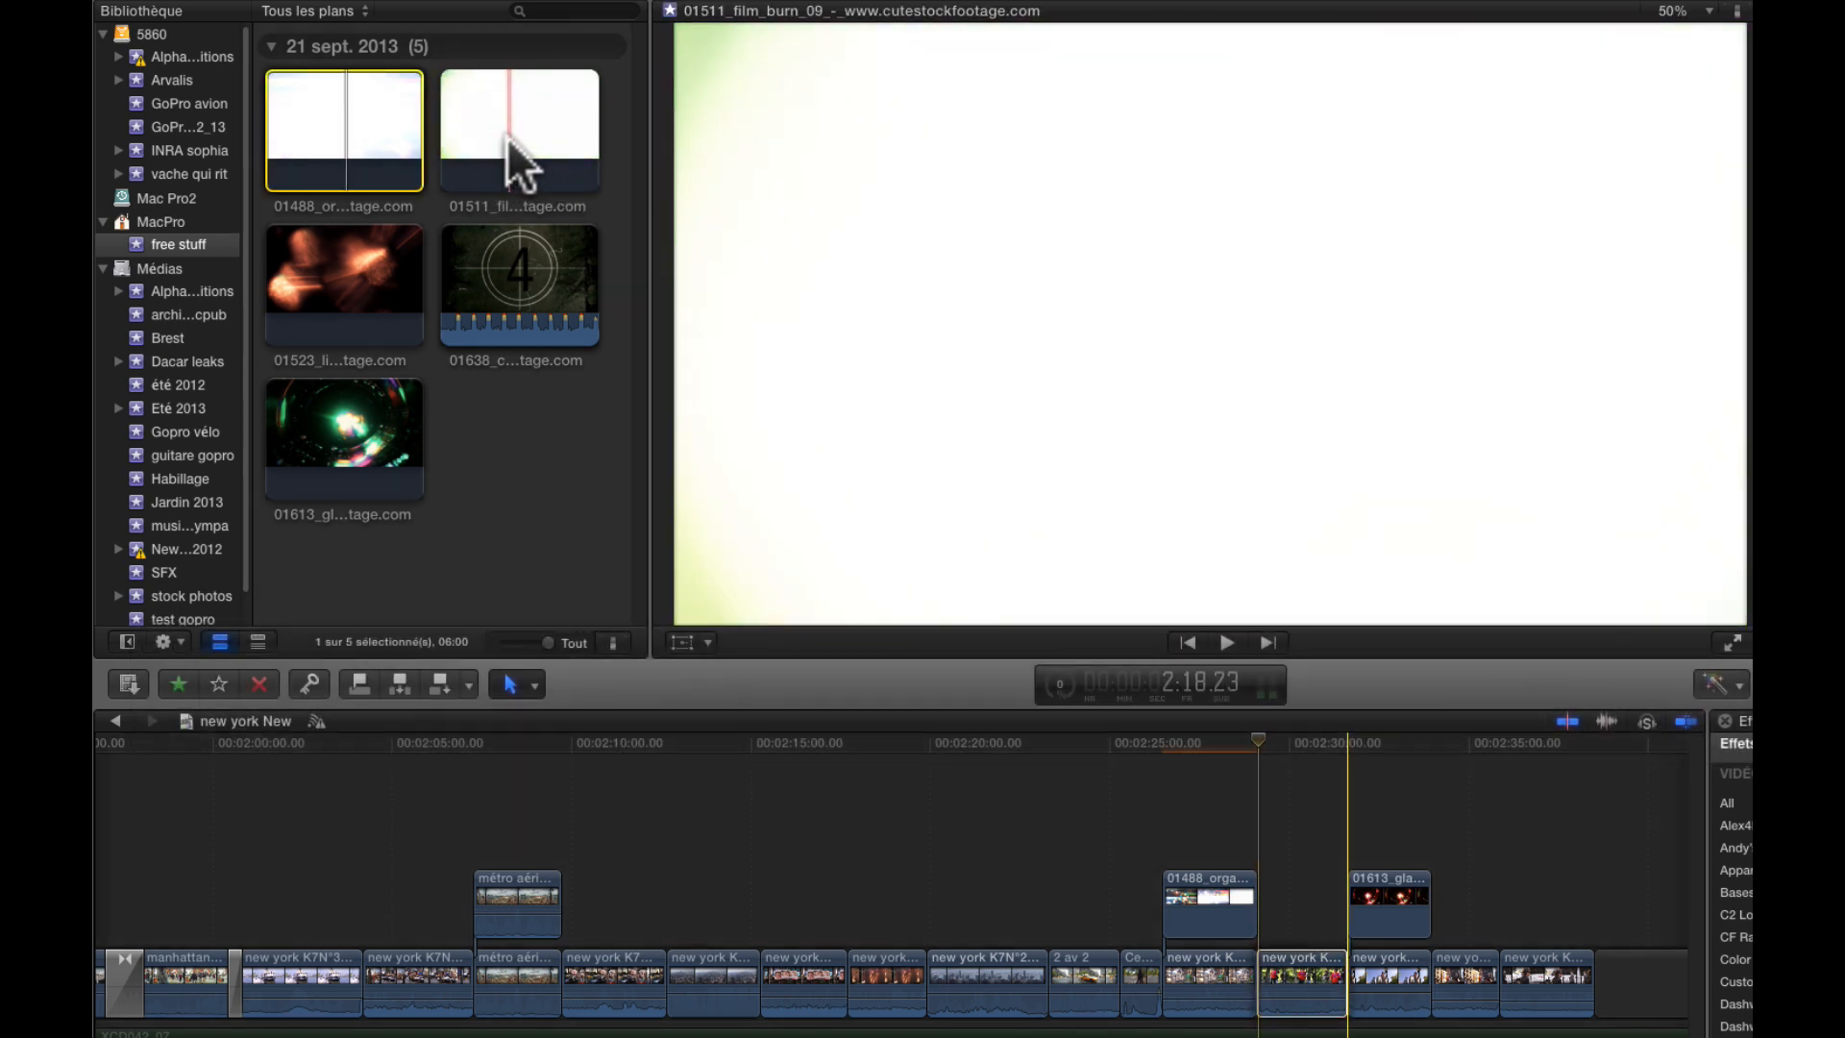
left_click(507, 137)
key("q")
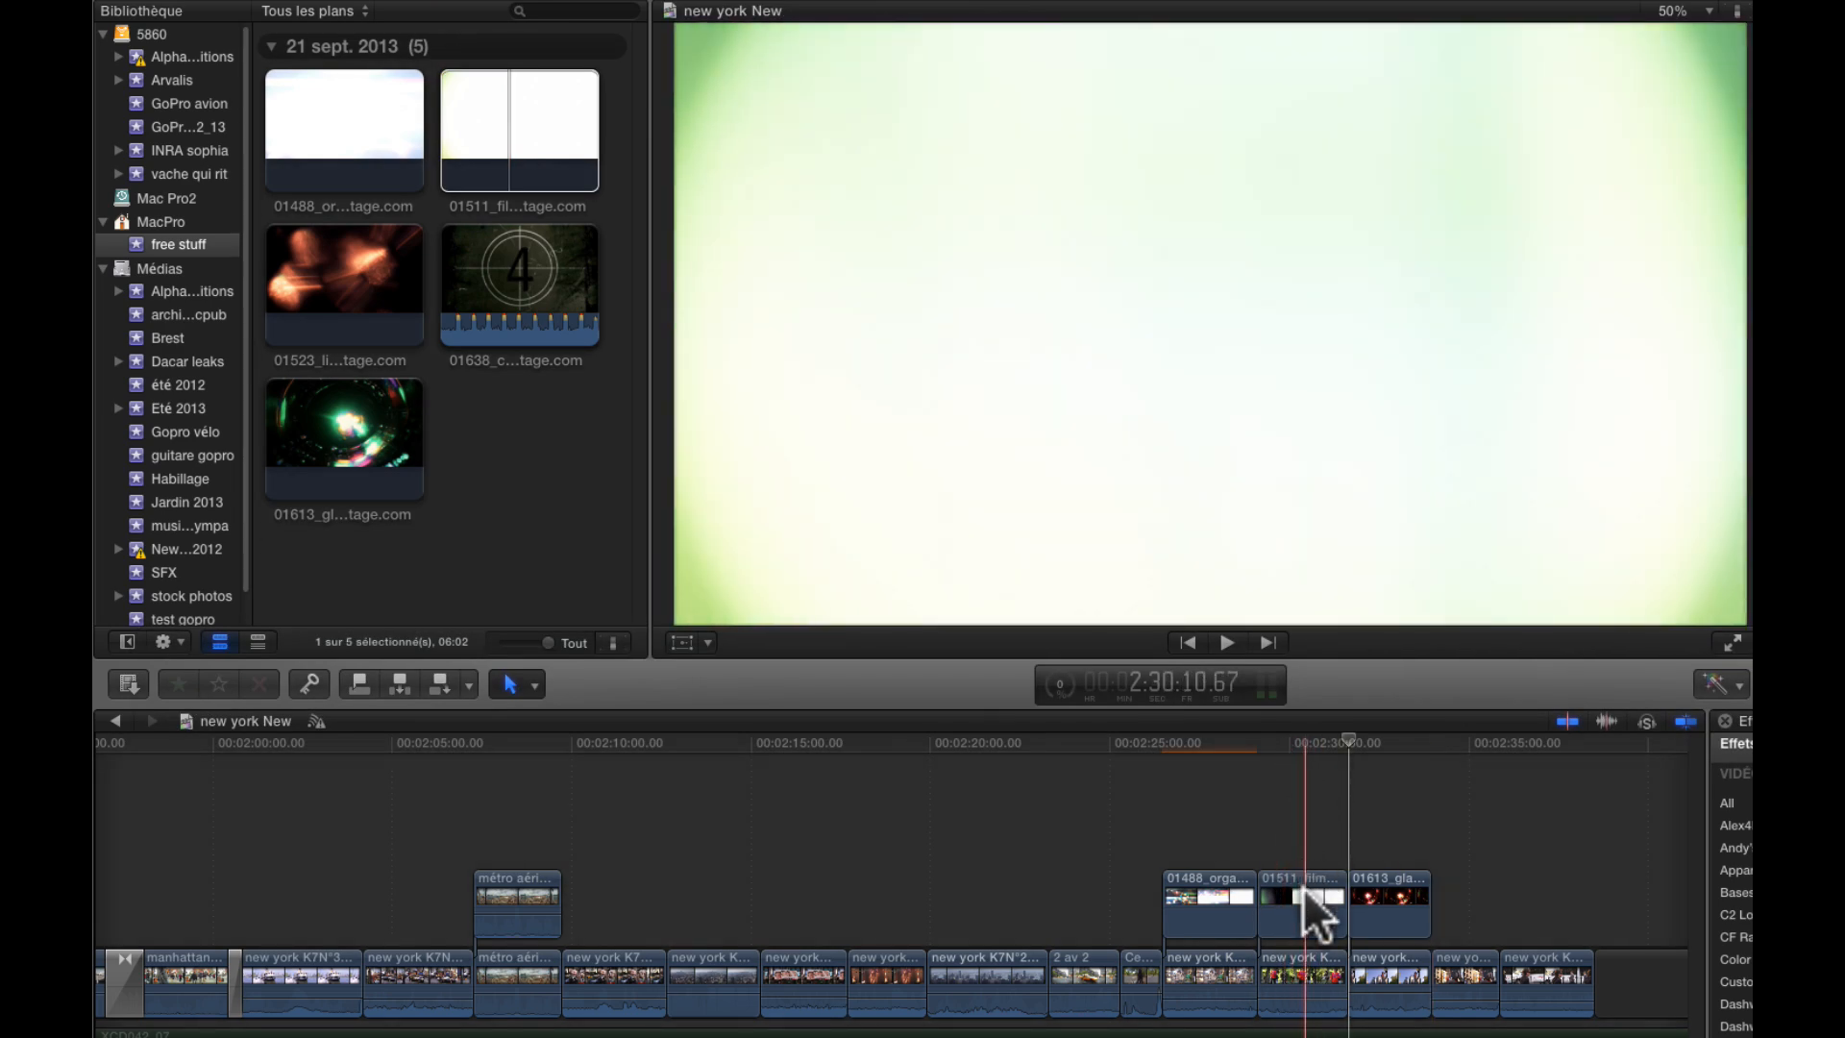
Step: Set the film burn clip's blend mode to Éclaircissement and reduce its opacity to about 25%
left_click(1305, 898)
left_click(1300, 741)
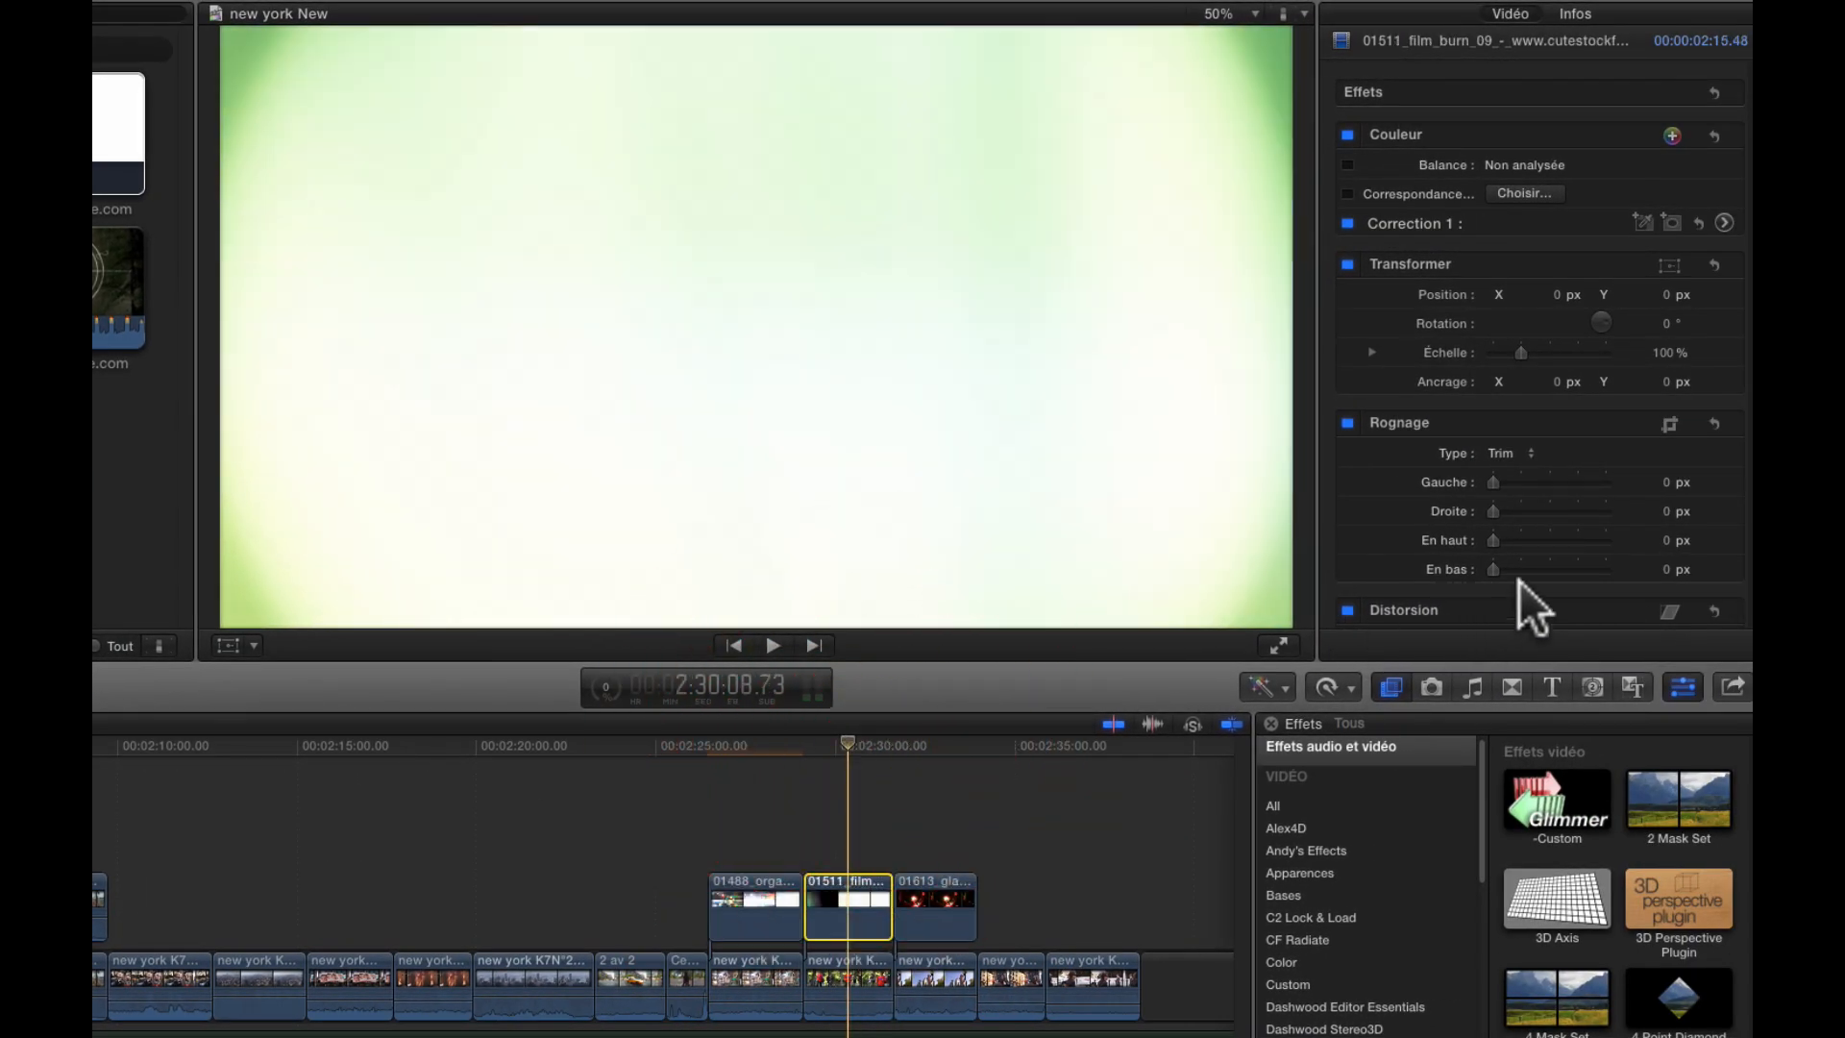
scroll(1522, 598, "down", 5)
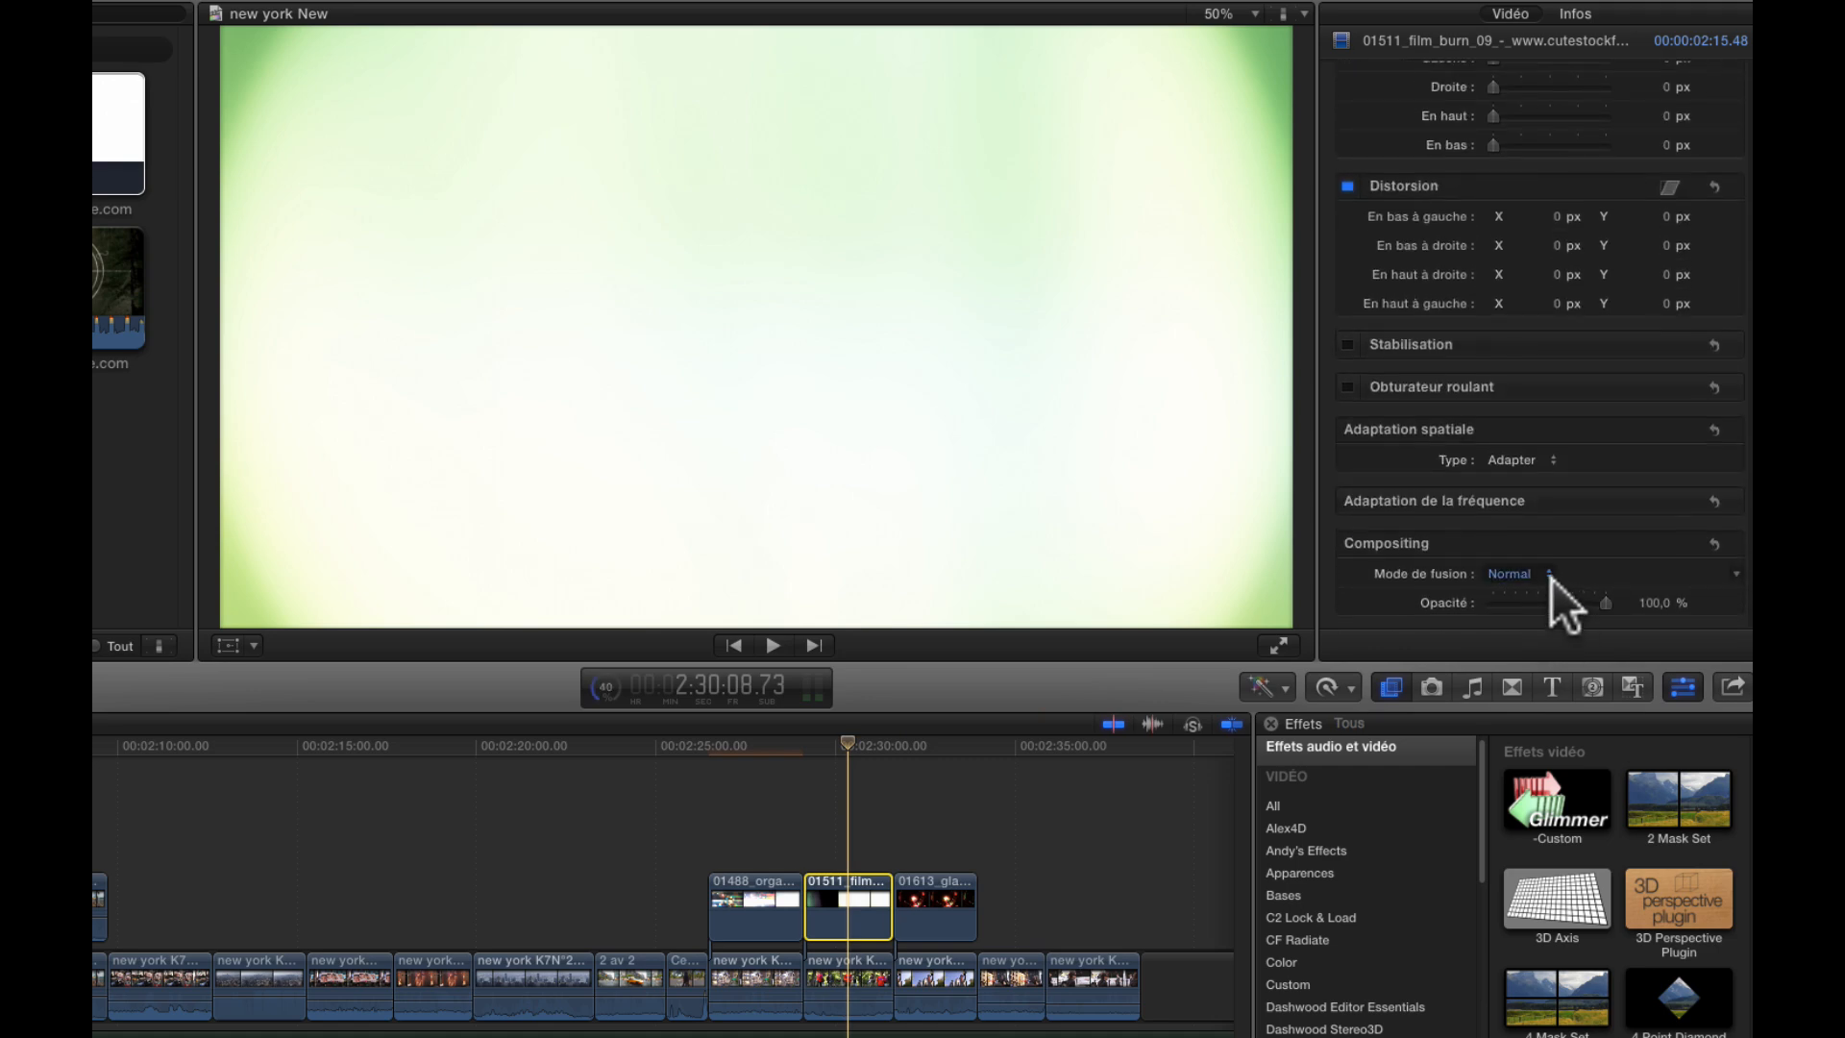
left_click(1549, 577)
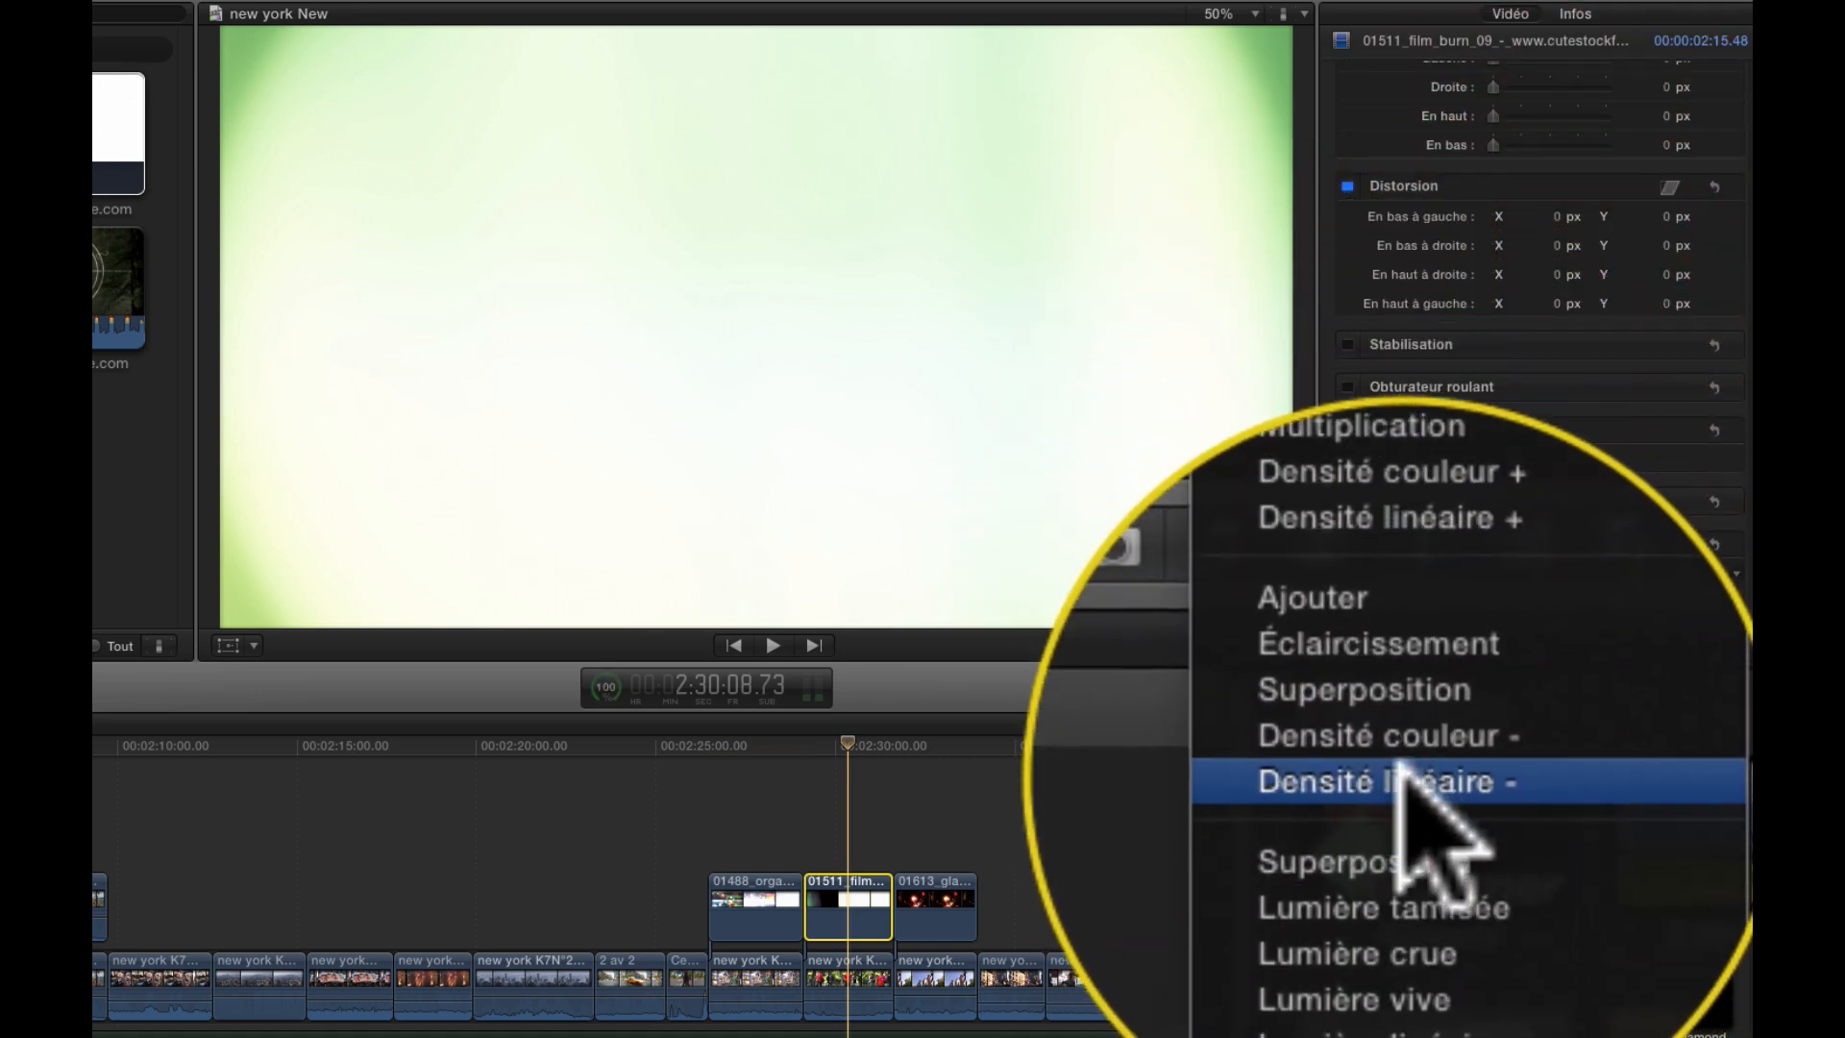
left_click(1400, 719)
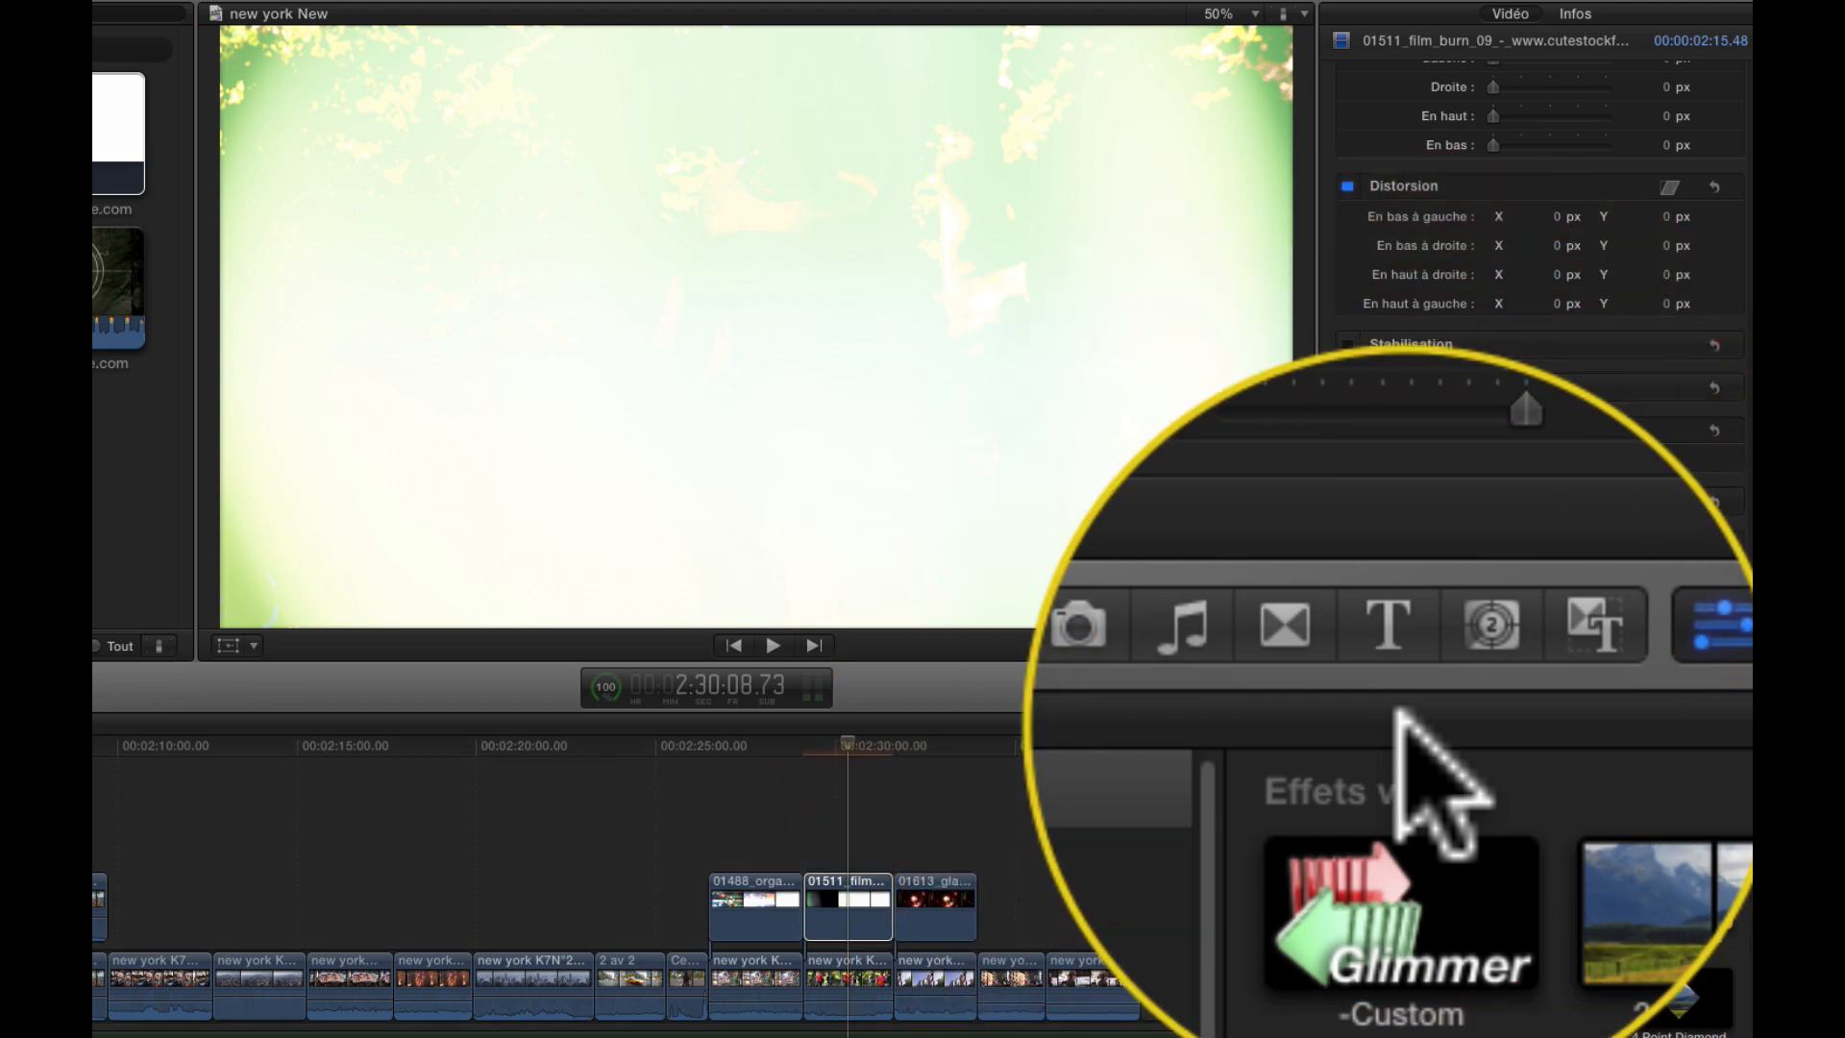
mouse_move(1604, 604)
left_mouse_down()
mouse_move(1492, 605)
mouse_move(1519, 602)
left_mouse_up()
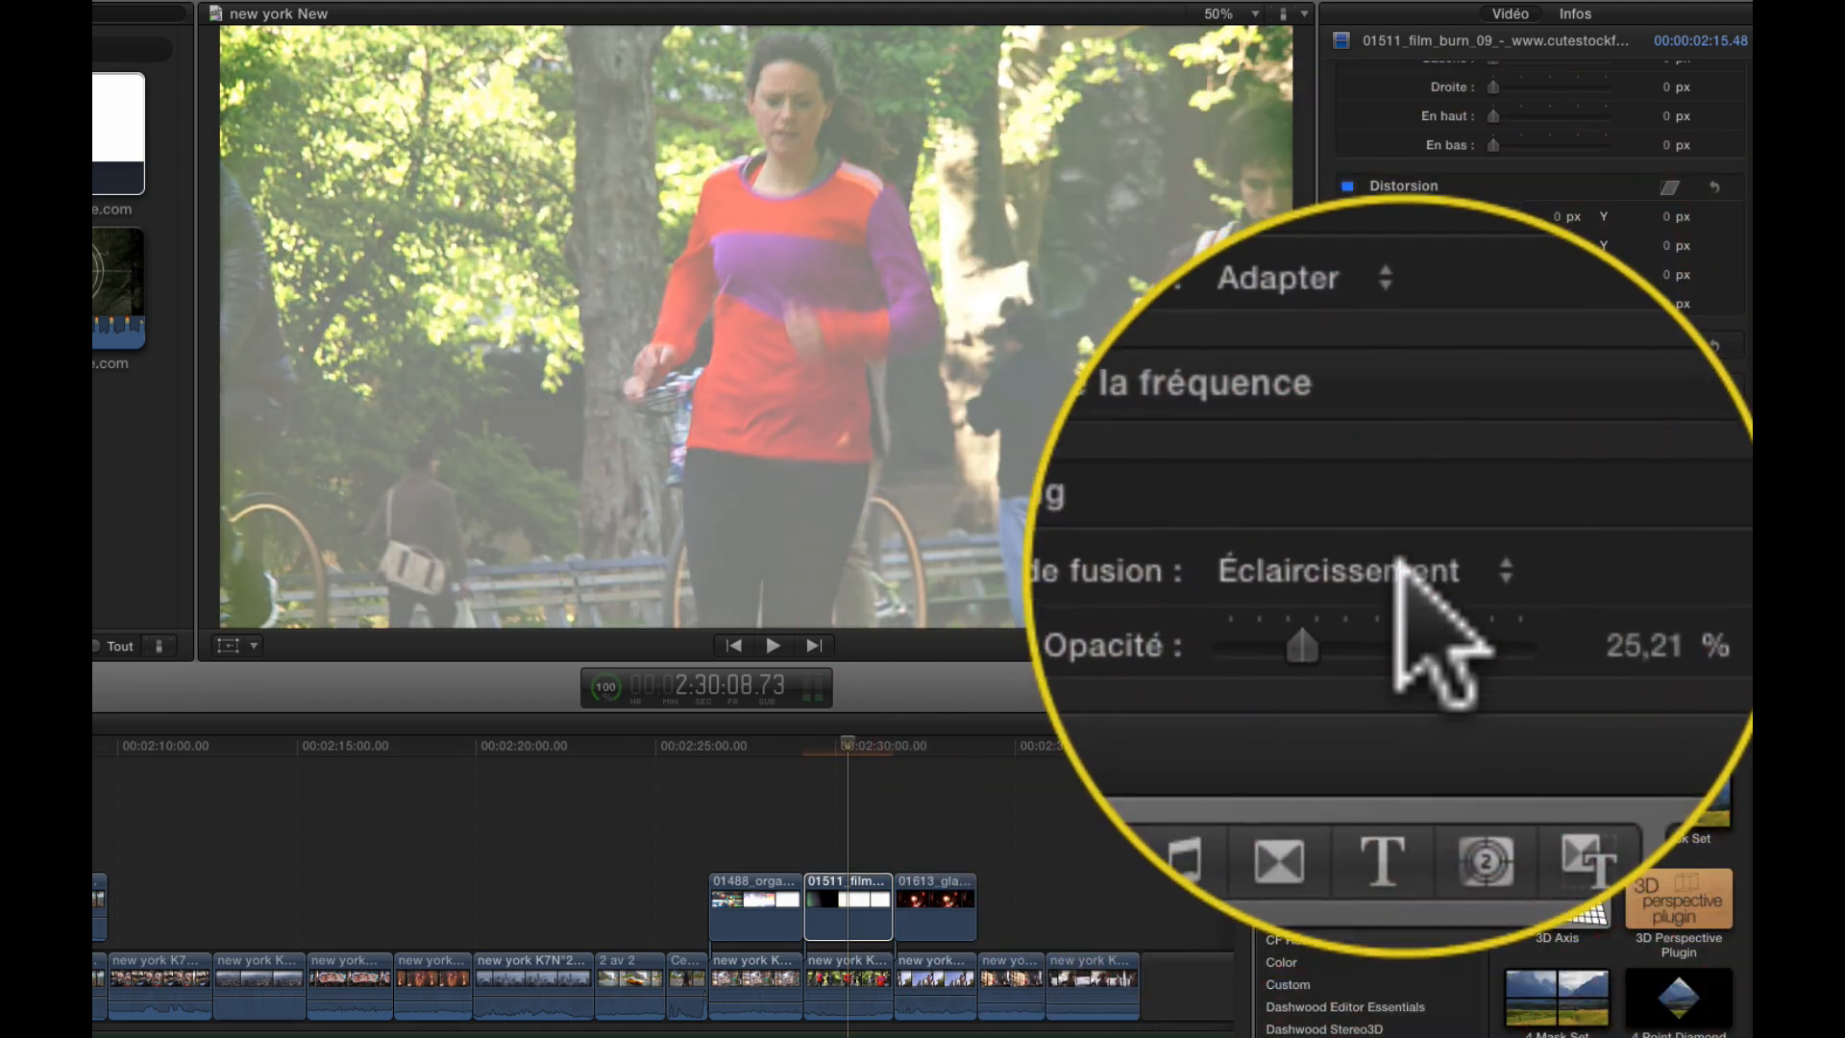
Step: Try Lumière ponctuelle on the film burn clip, raise its opacity to 100%, and try Ajouter and Densité couleur -
left_click(1400, 562)
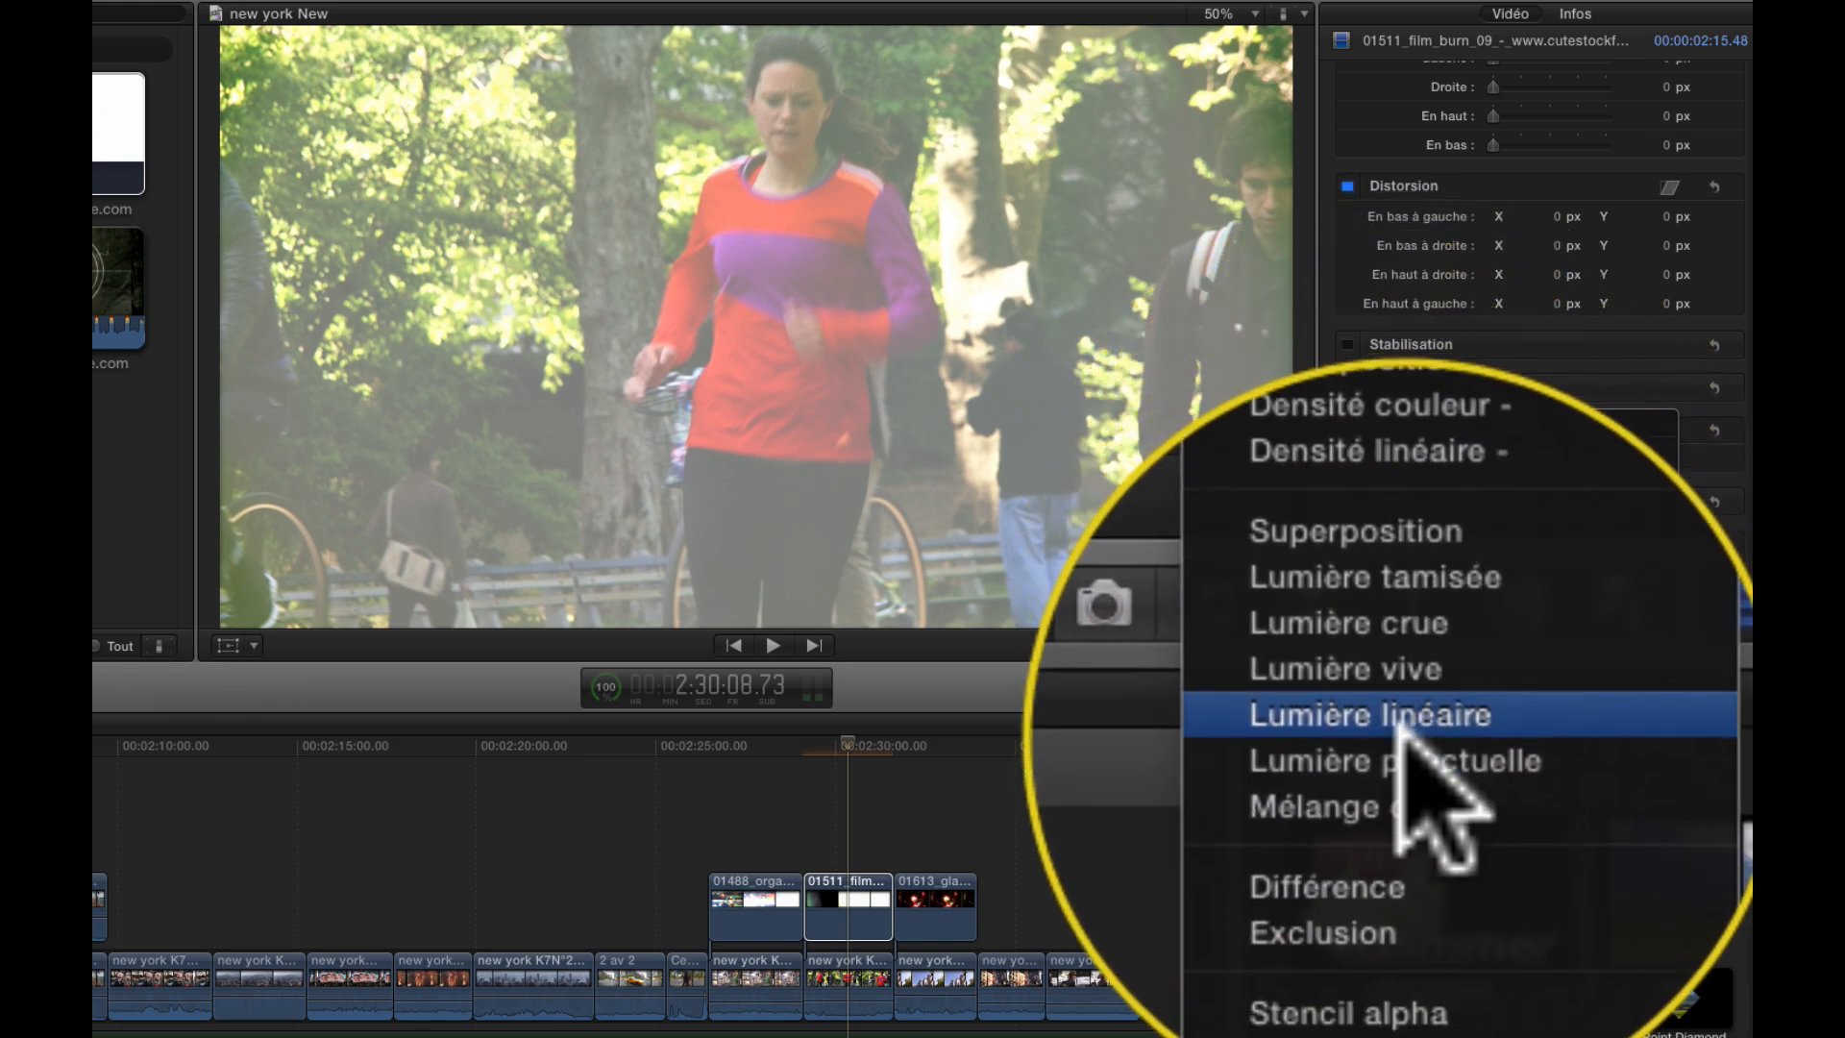
left_click(1403, 749)
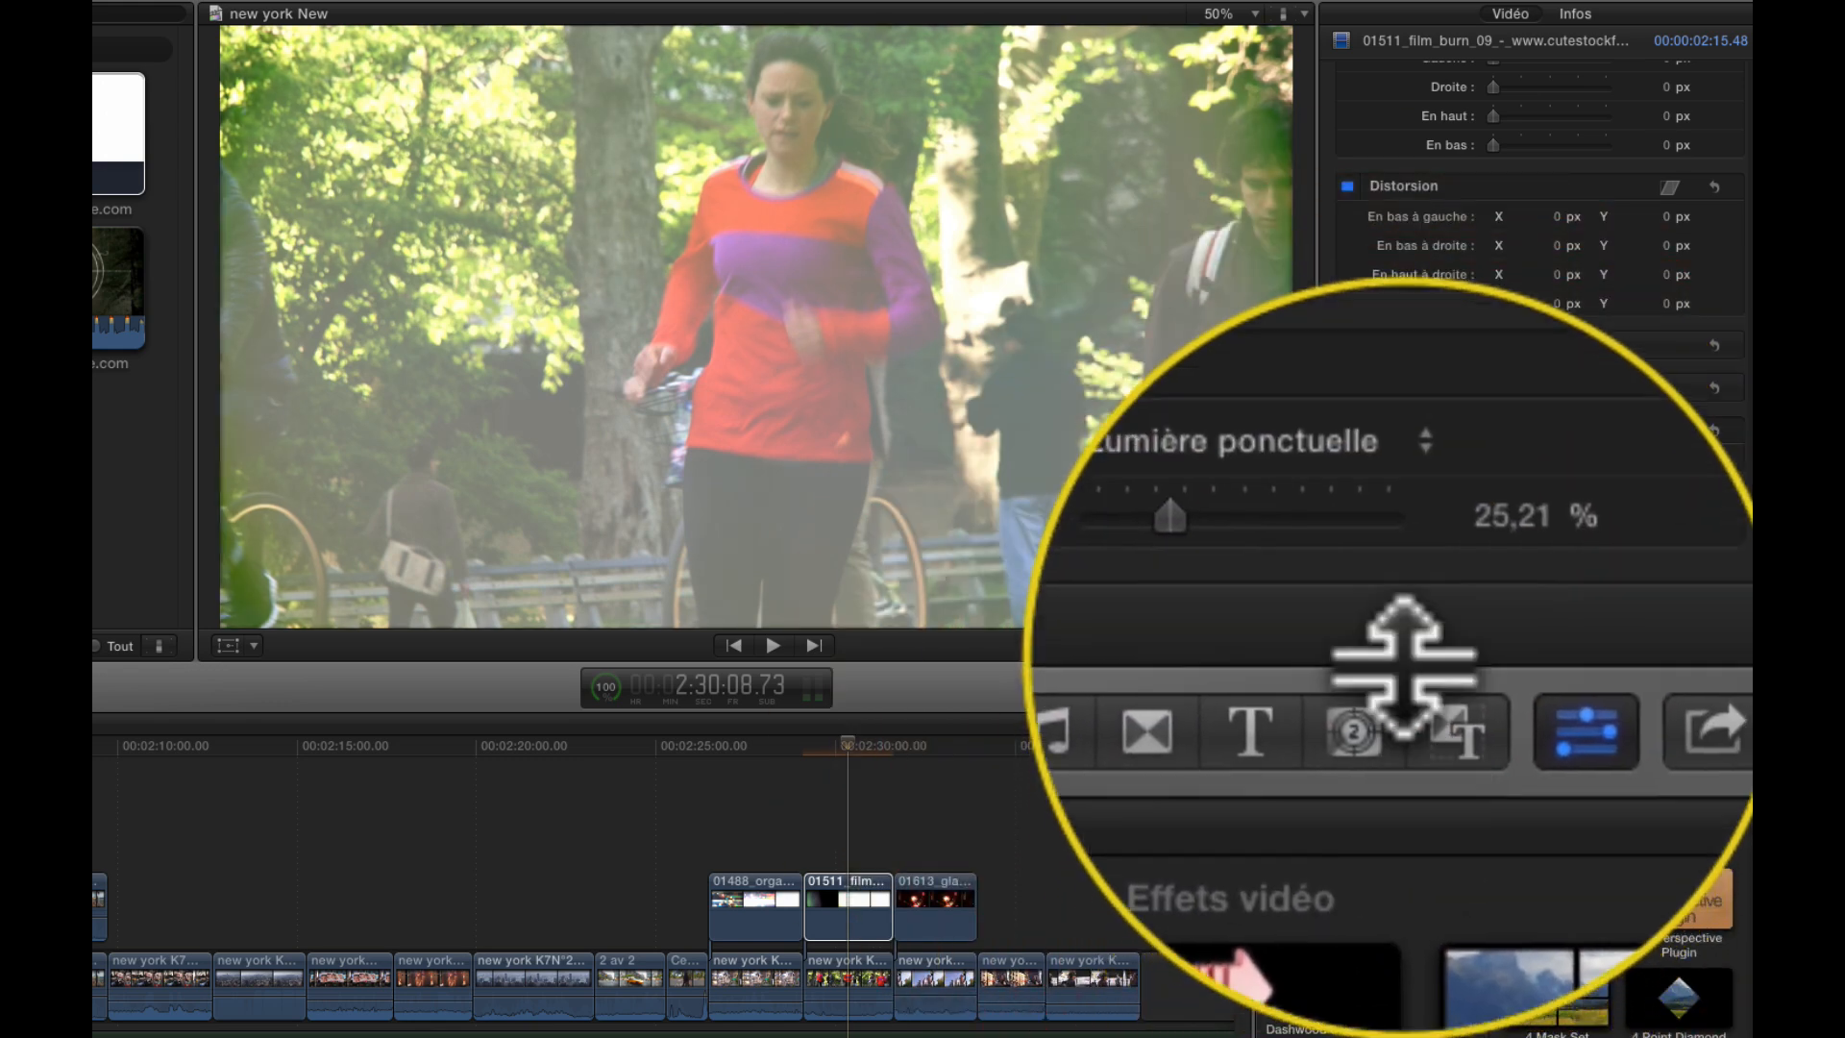
mouse_move(1400, 596)
left_mouse_down()
mouse_move(1499, 600)
mouse_move(1398, 562)
left_mouse_up()
left_click(1398, 562)
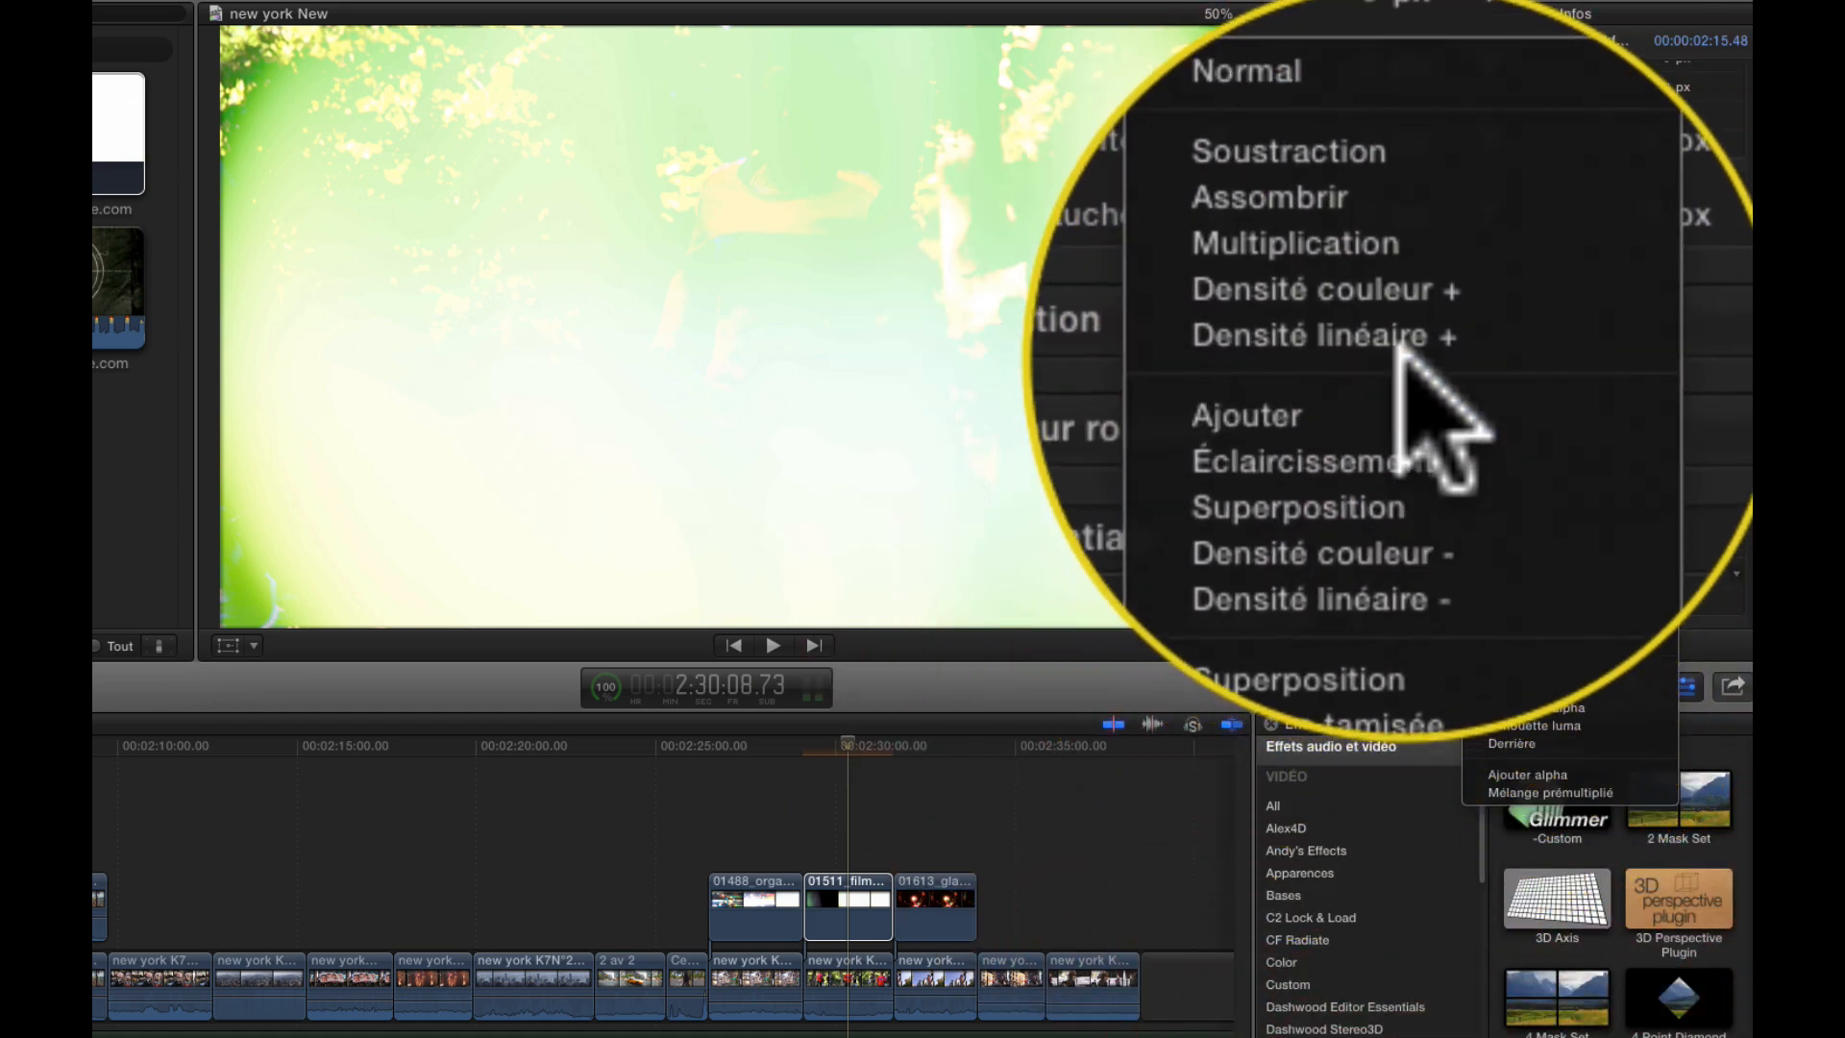
left_click(1398, 380)
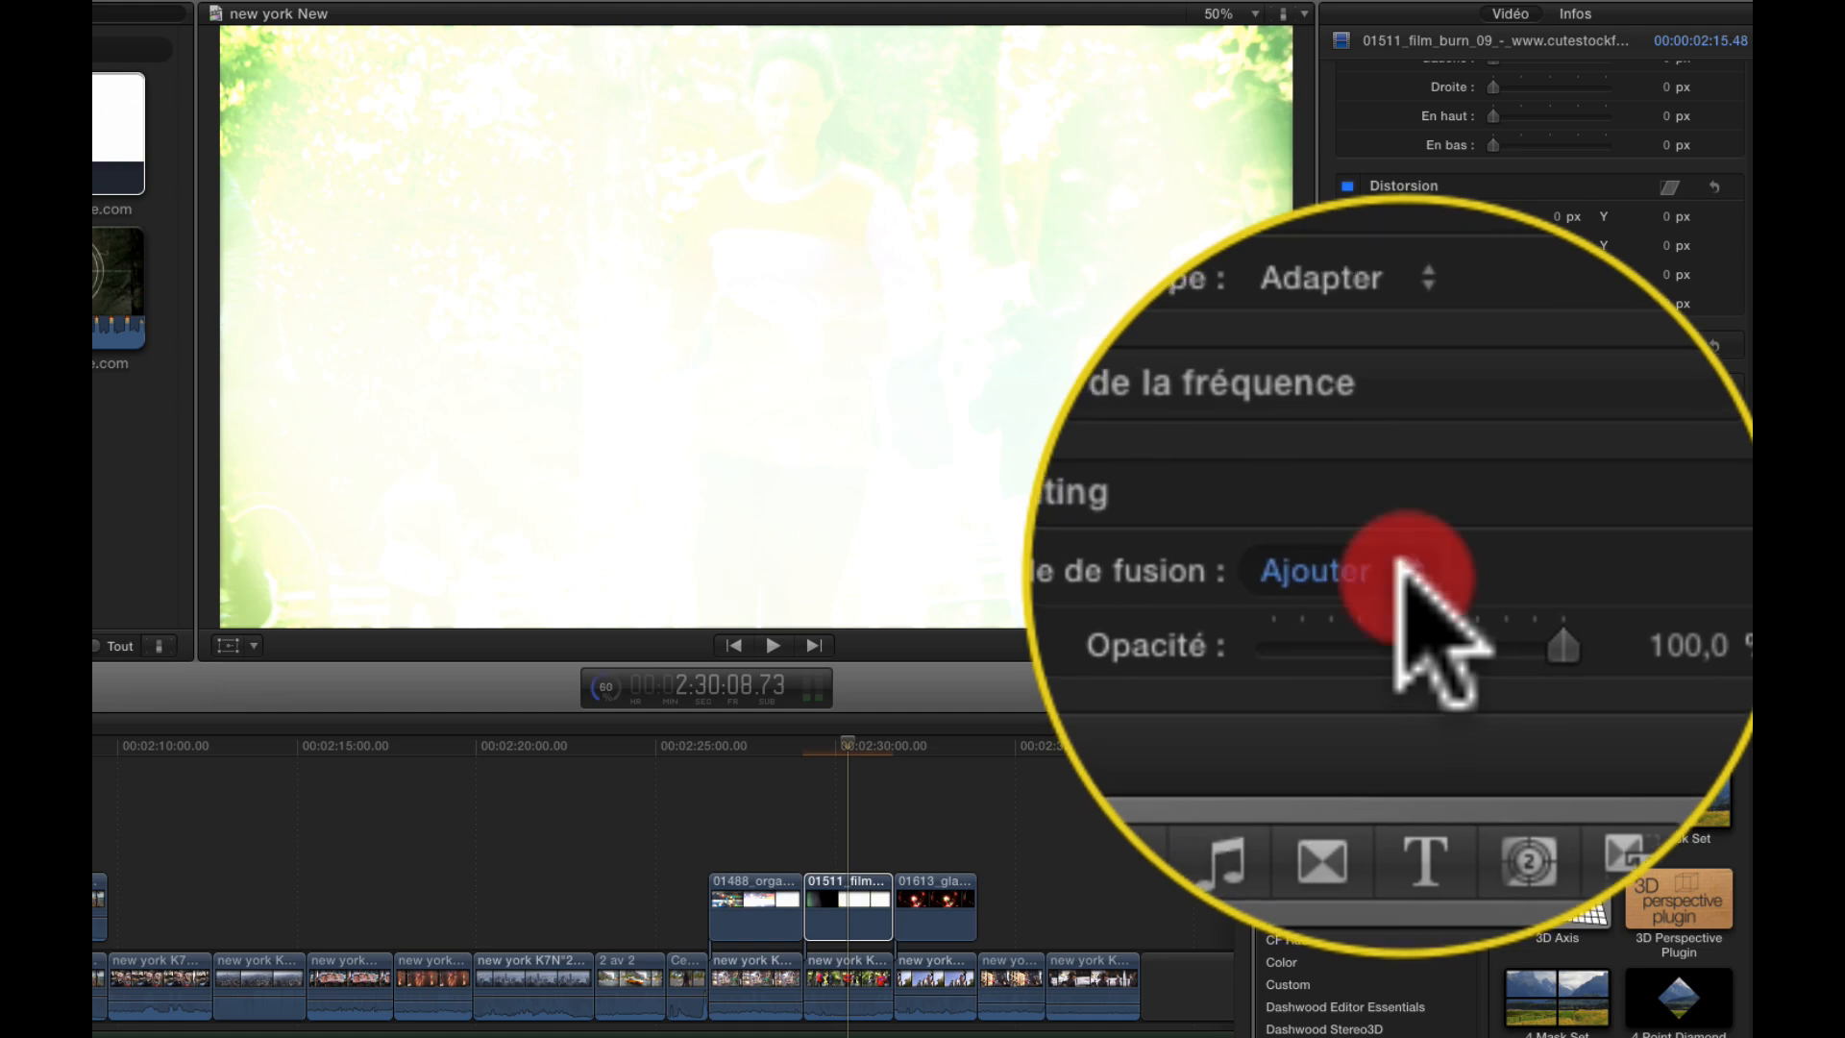
left_click(1398, 562)
left_click(1401, 625)
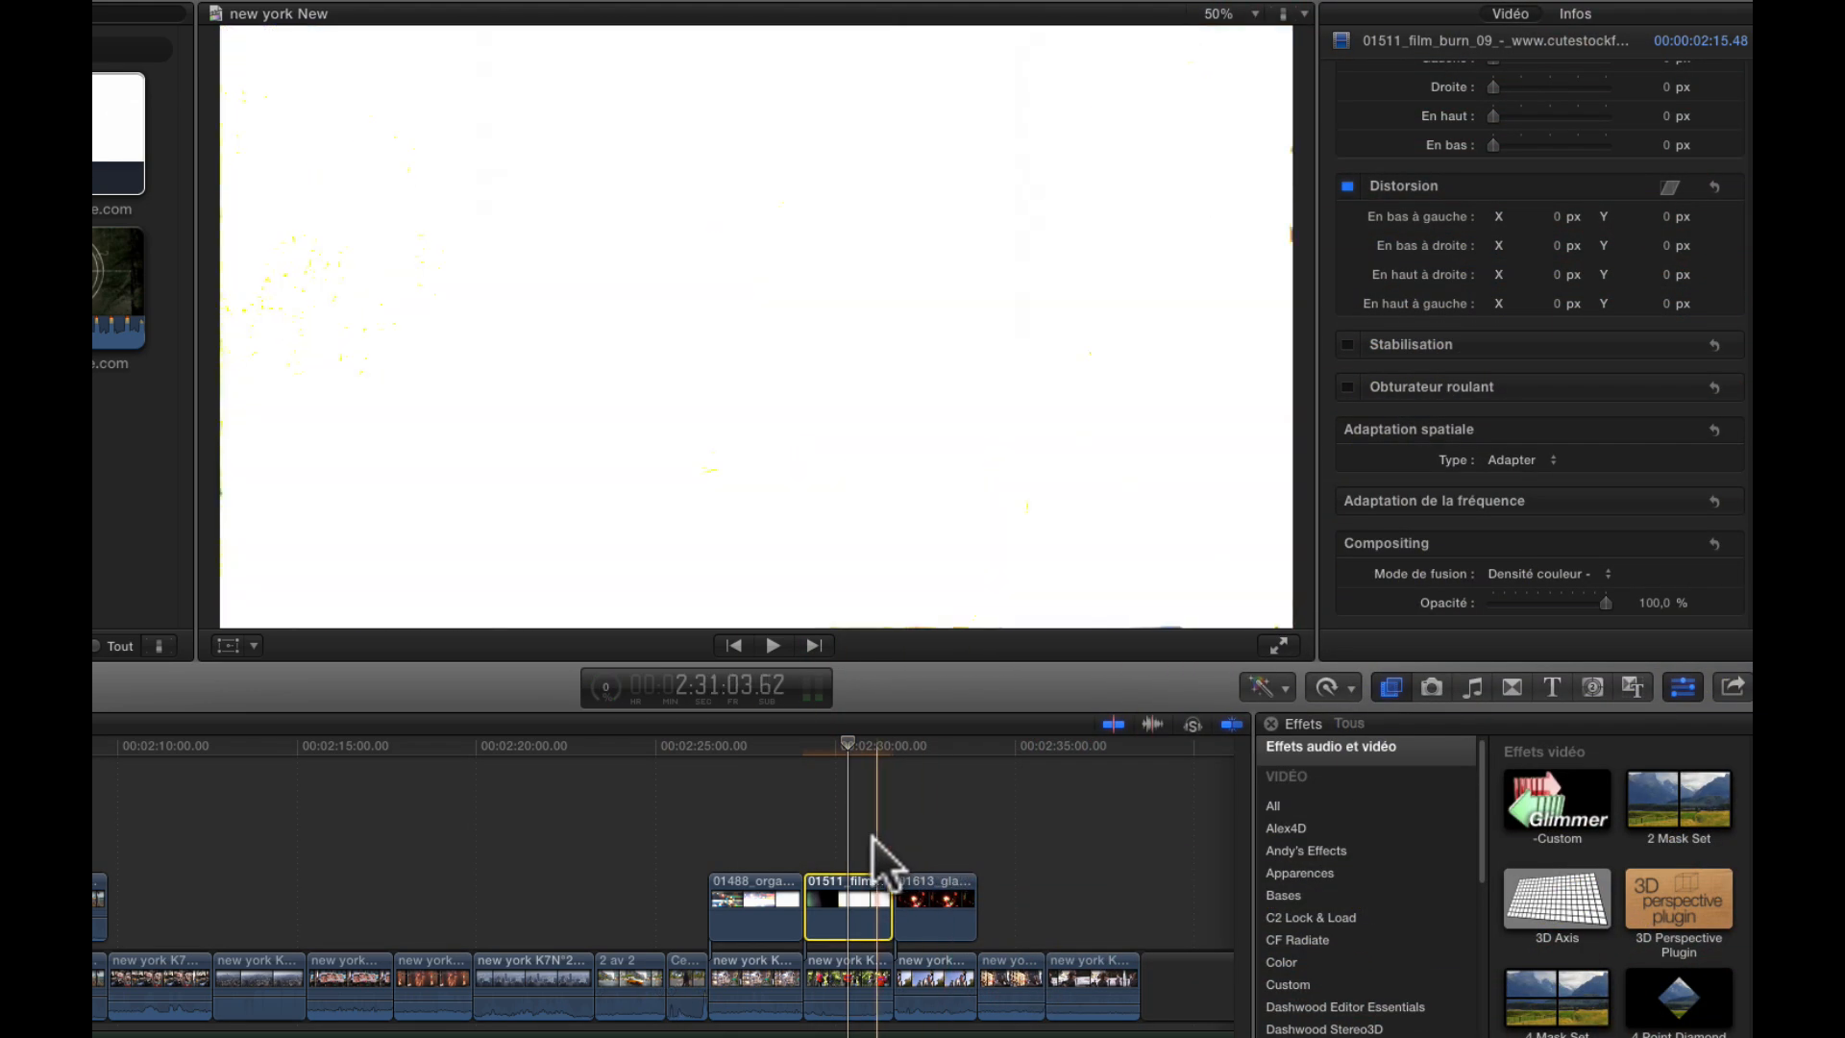
Step: Set the film burn clip to 91.5% opacity with Multiplication blending and play the section covered by the three overlays
left_click_drag(1501, 603, 1572, 590)
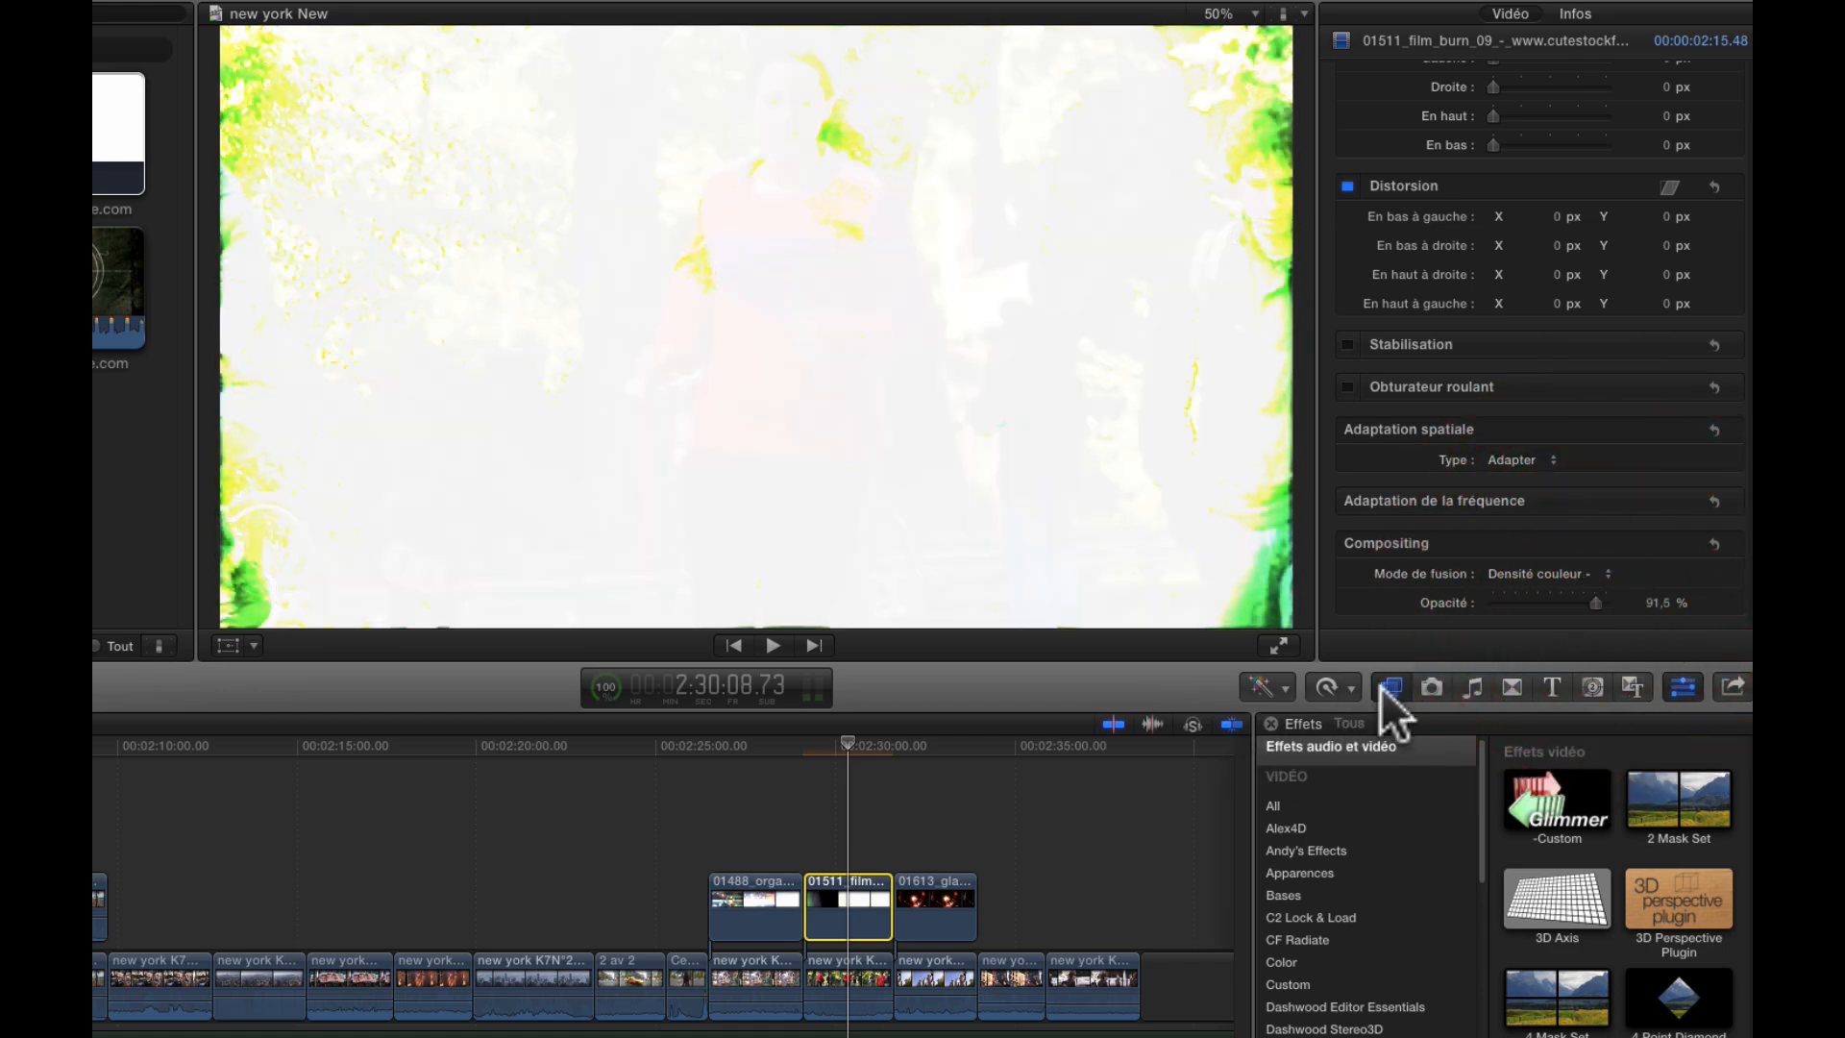
left_click(1537, 573)
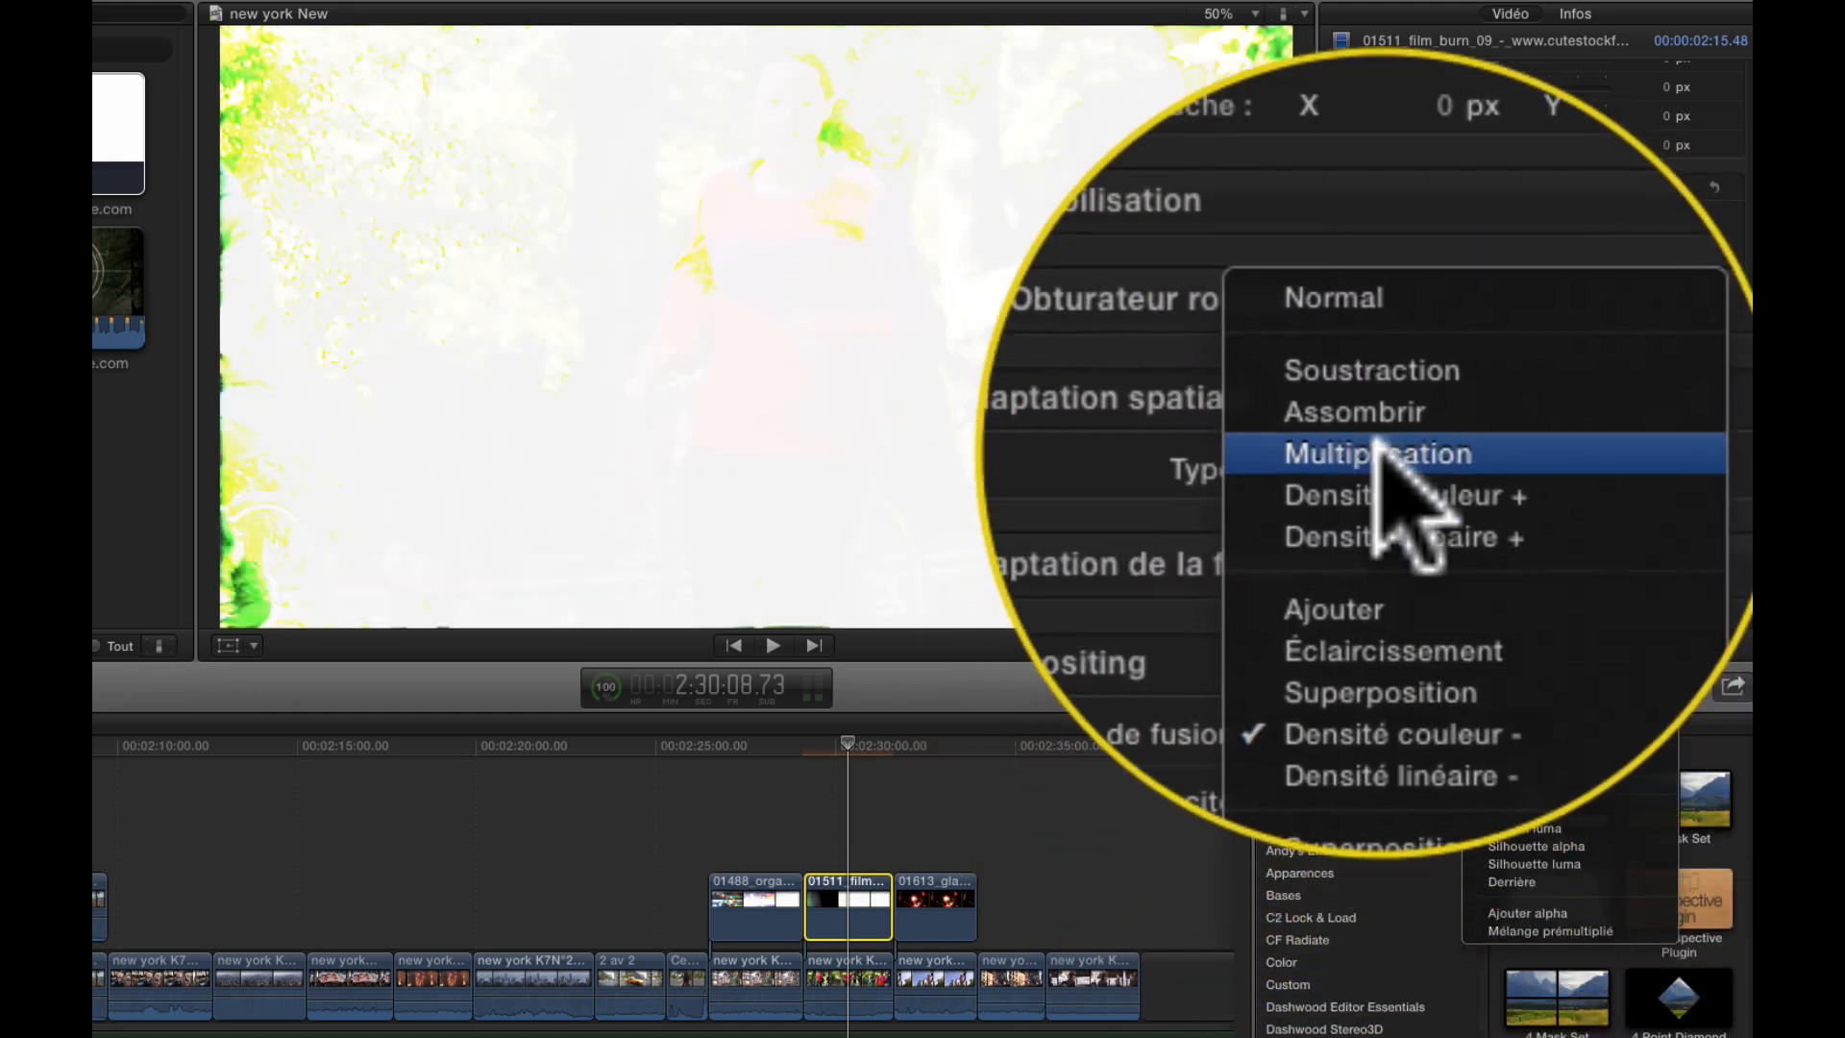
left_click(1528, 469)
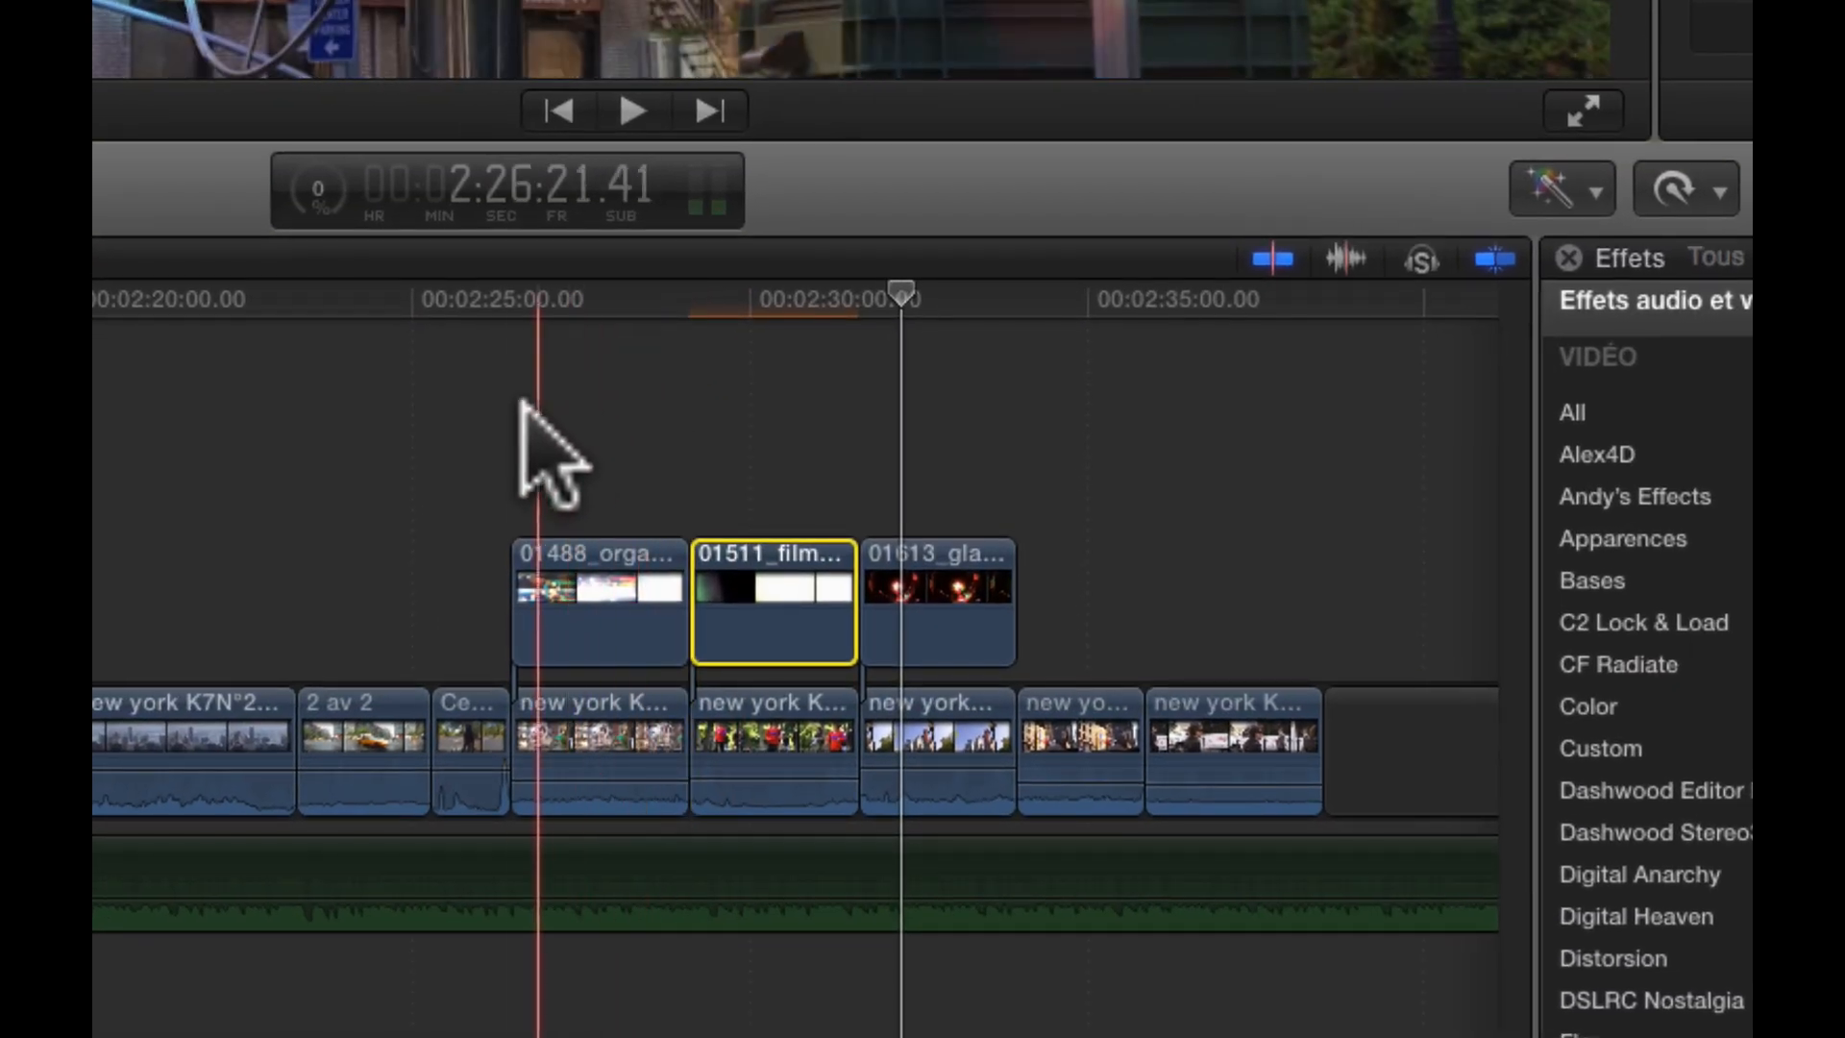
left_click(523, 408)
key("space")
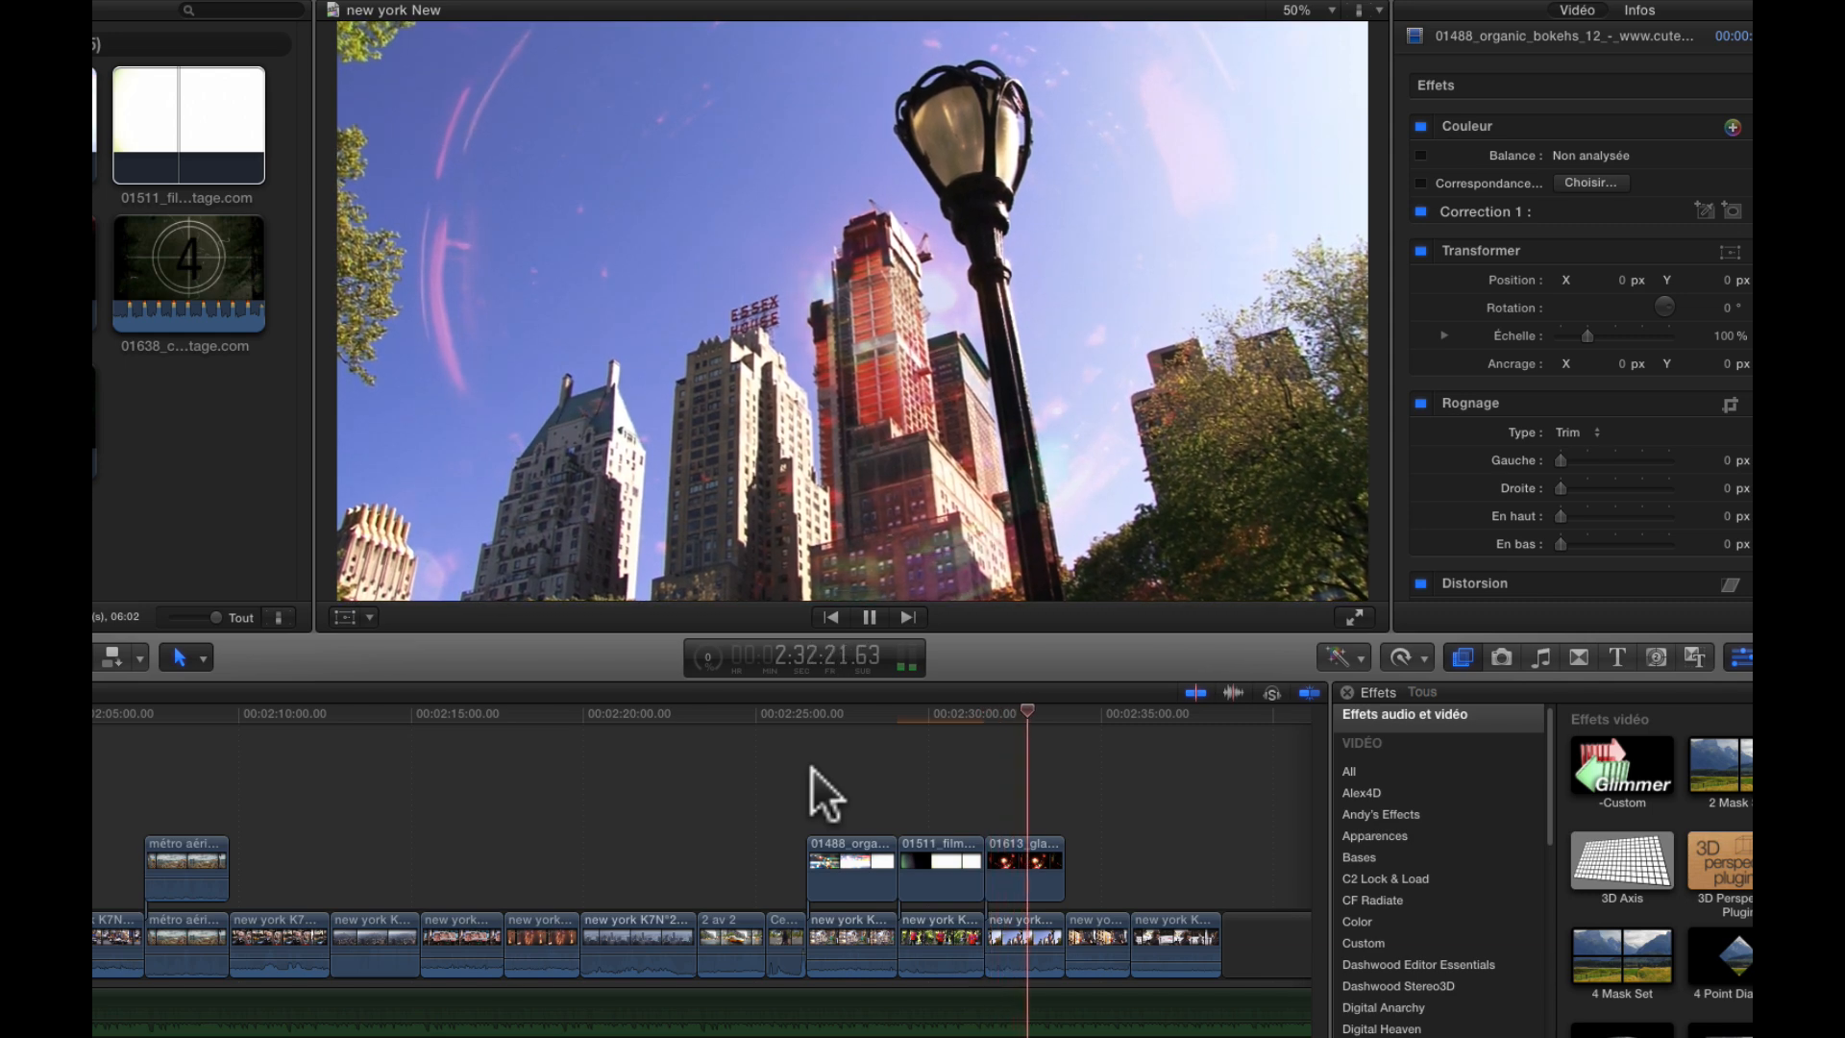
key("space")
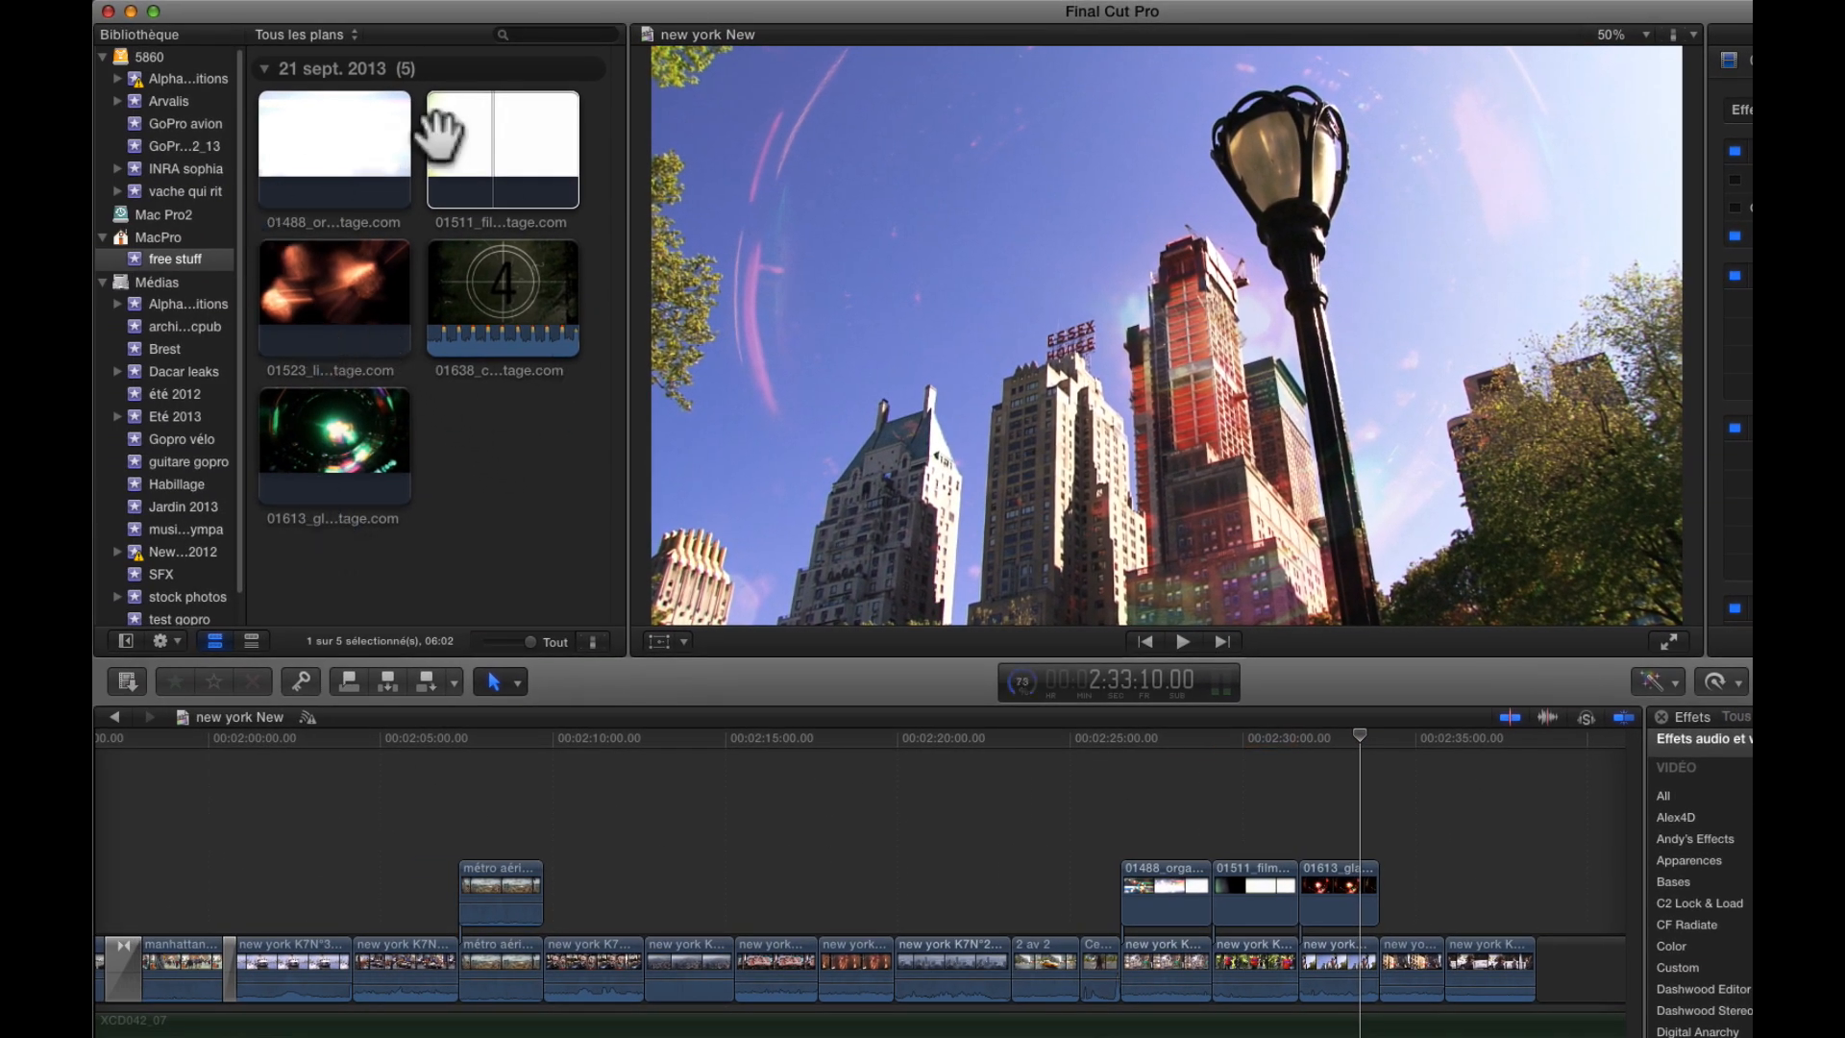
Step: Insert the 01638_countdown_film_clutter_04 clip at the very start of the timeline, ahead of the first New York clip
scroll(615, 807, "left", 20)
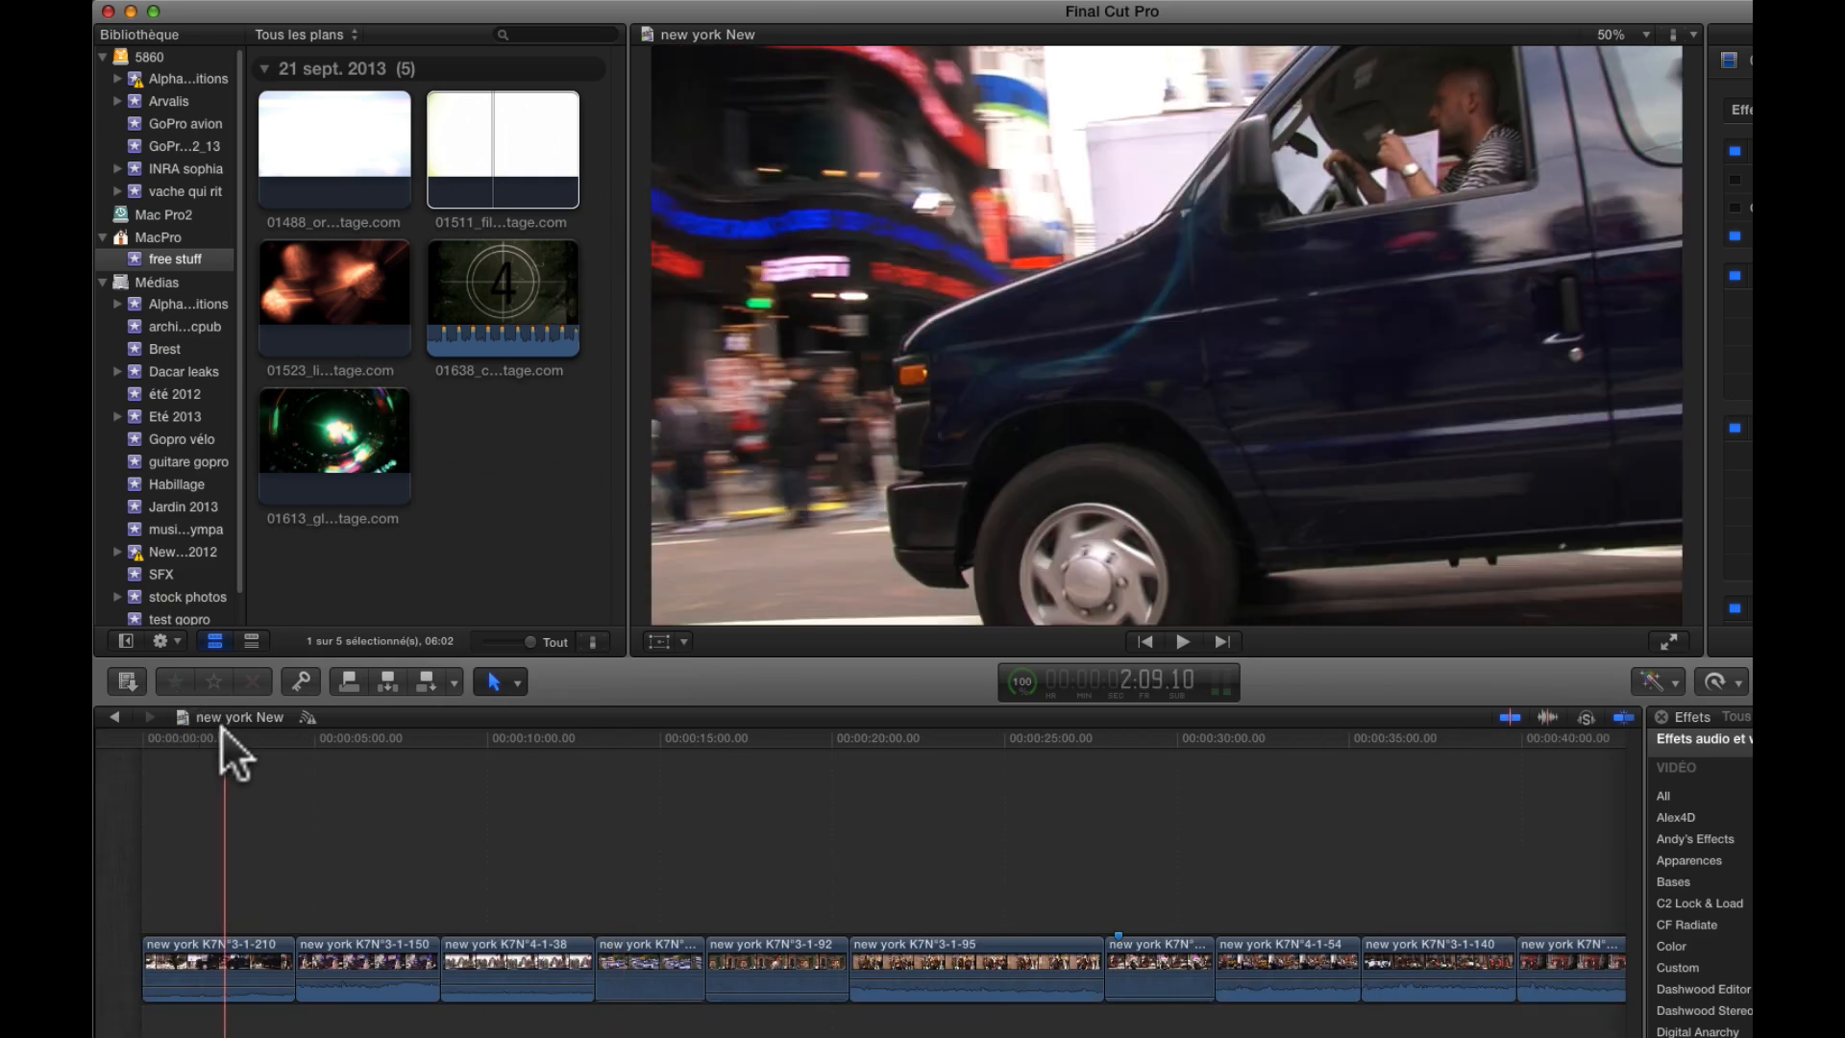
key("Home")
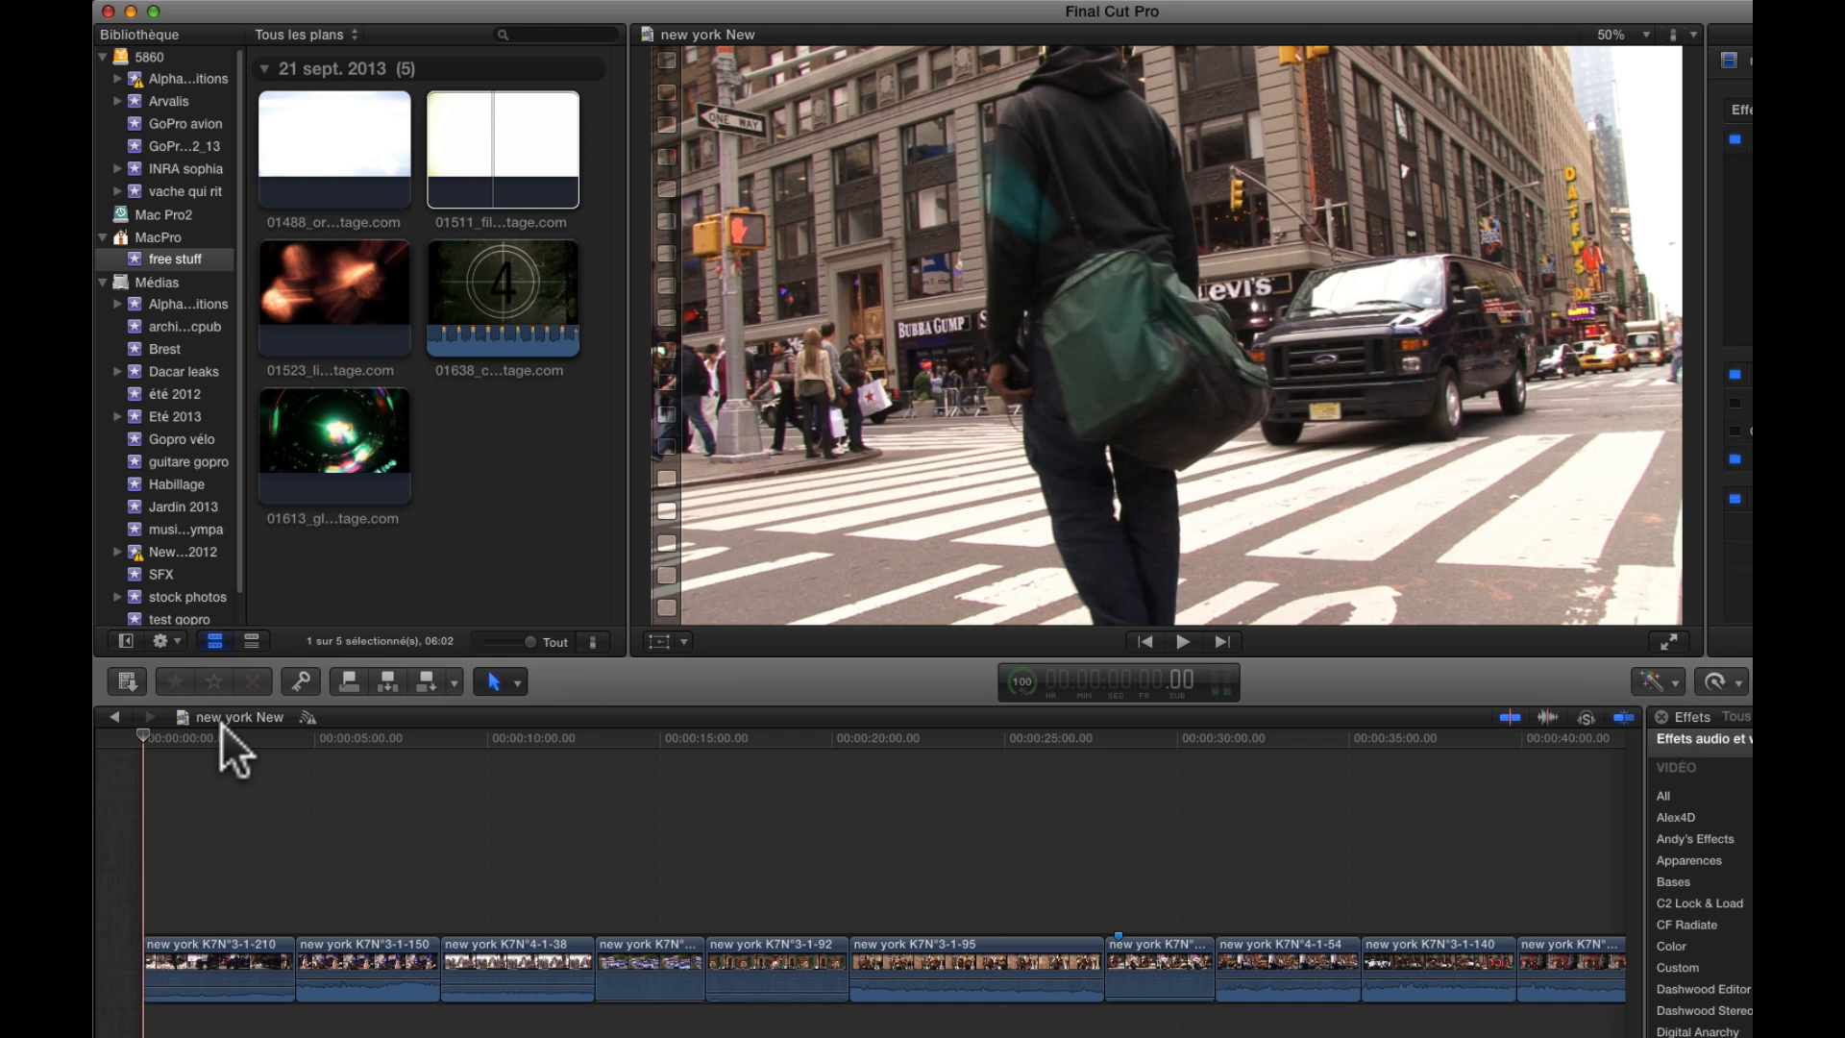
left_click(493, 349)
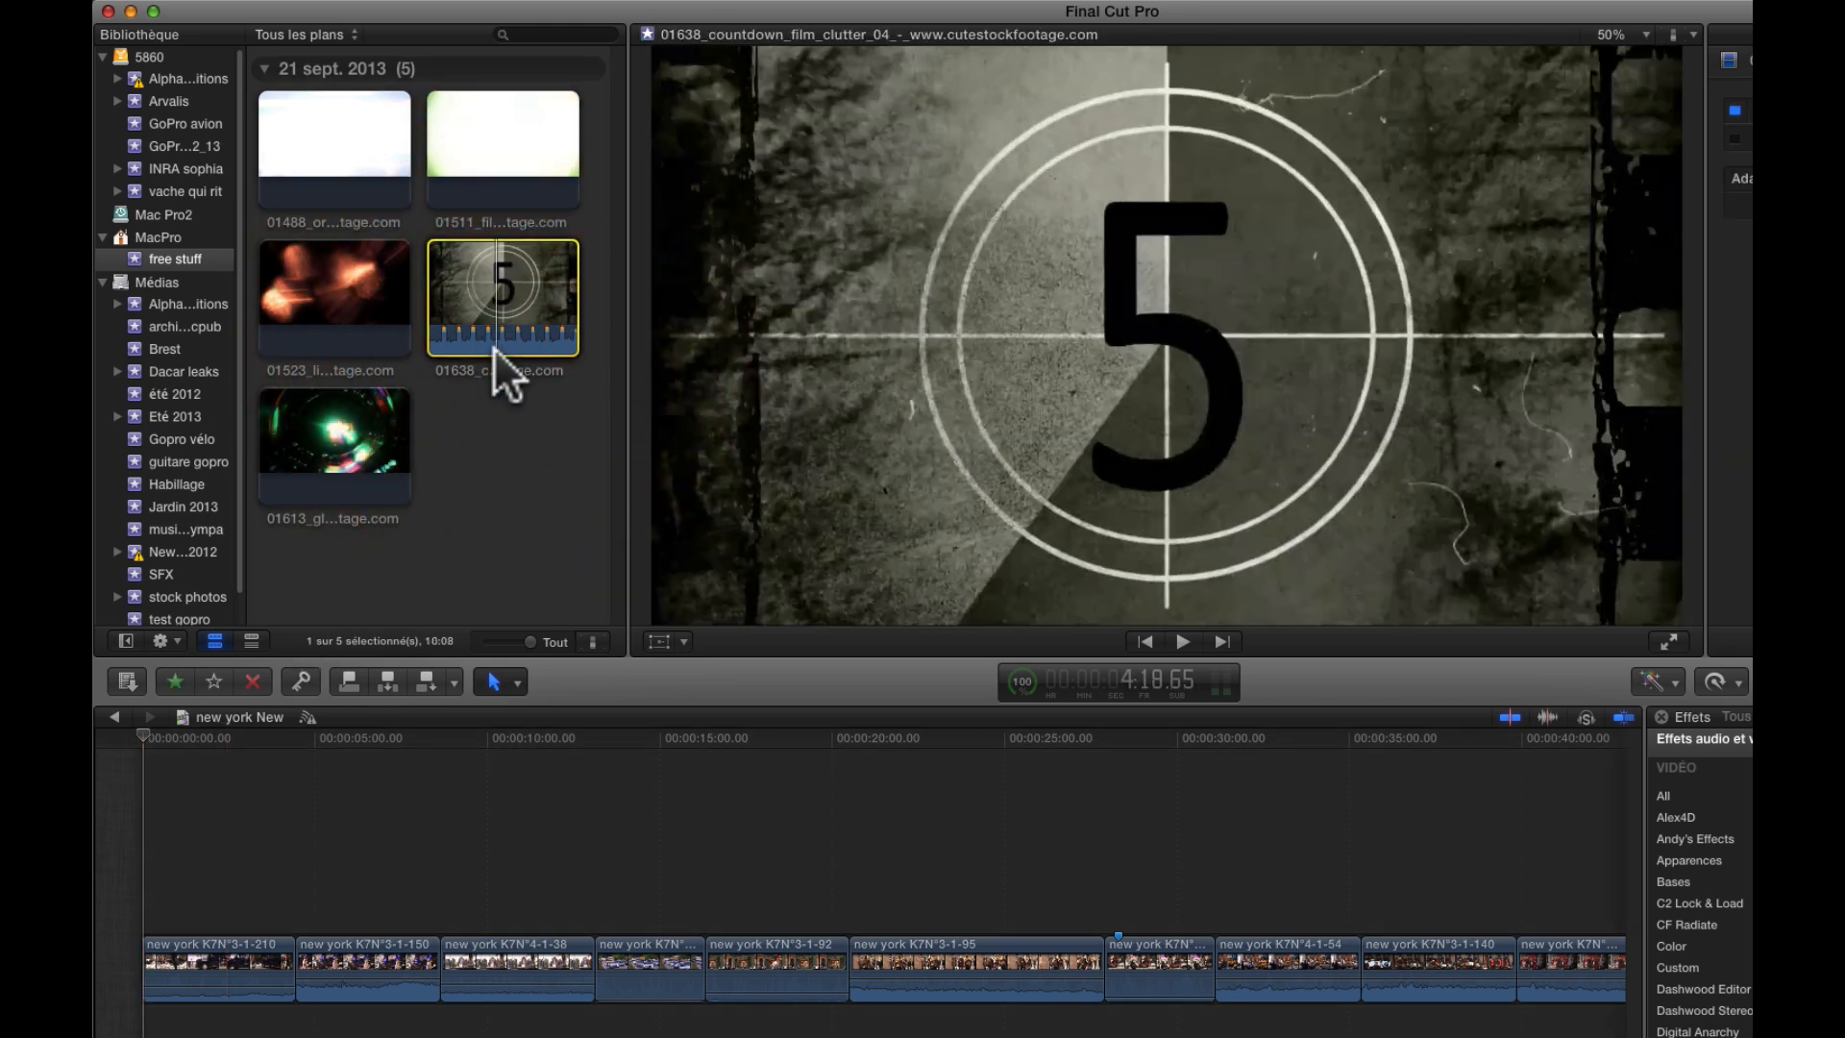
key("w")
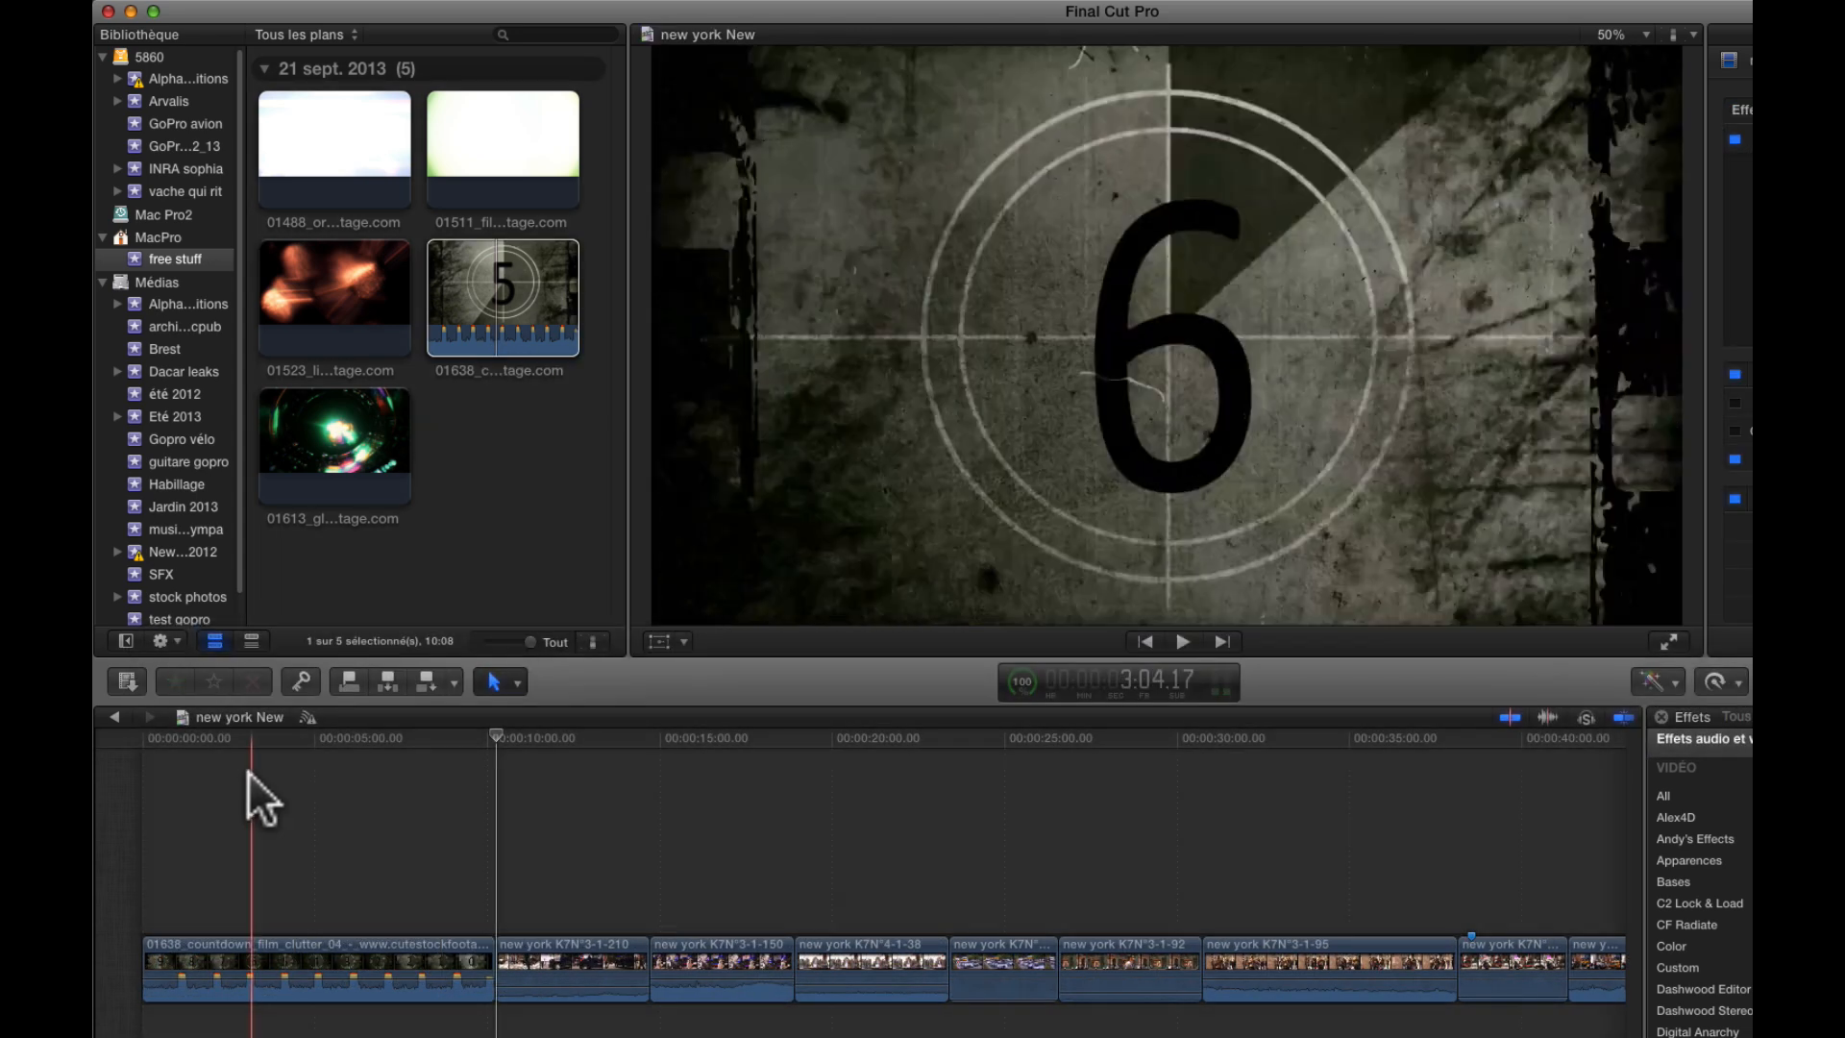
Step: Play the countdown from the start into the first New York clip, and scrub through its digits to examine where it could be cut
left_click_drag(248, 771, 107, 767)
key("space")
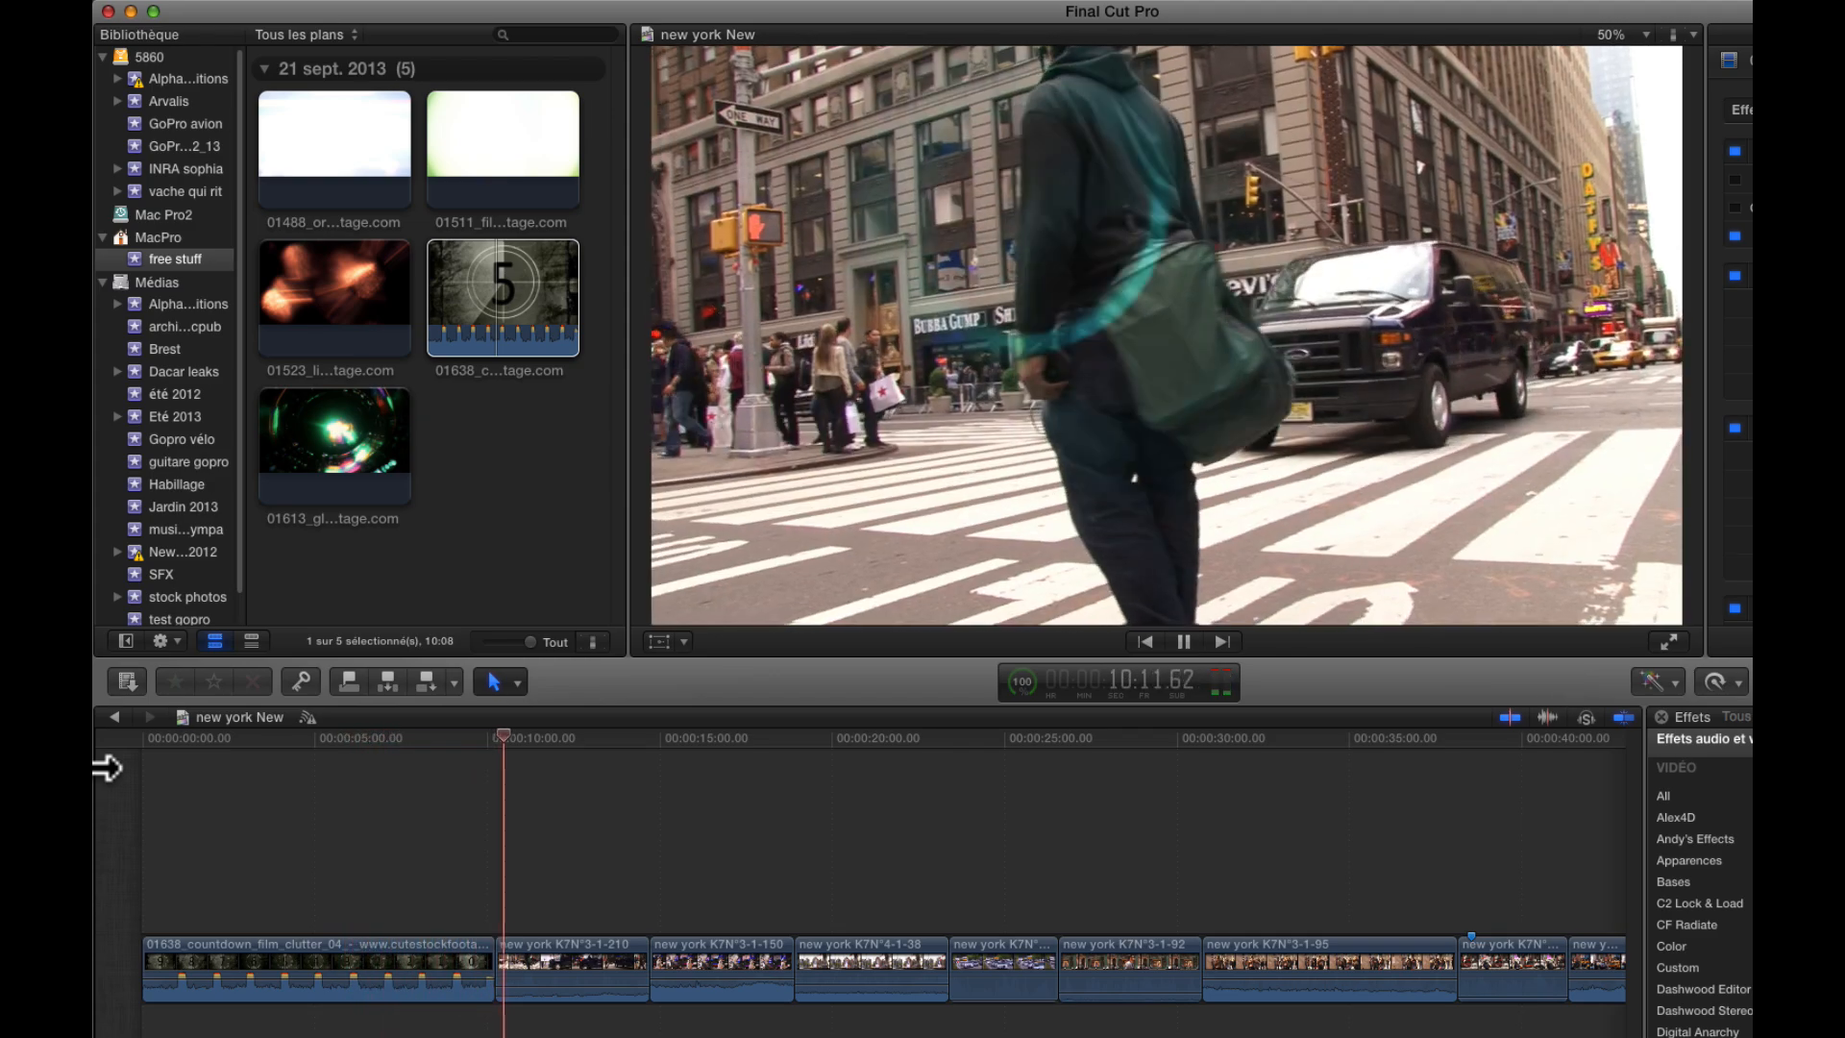
key("b")
key("space")
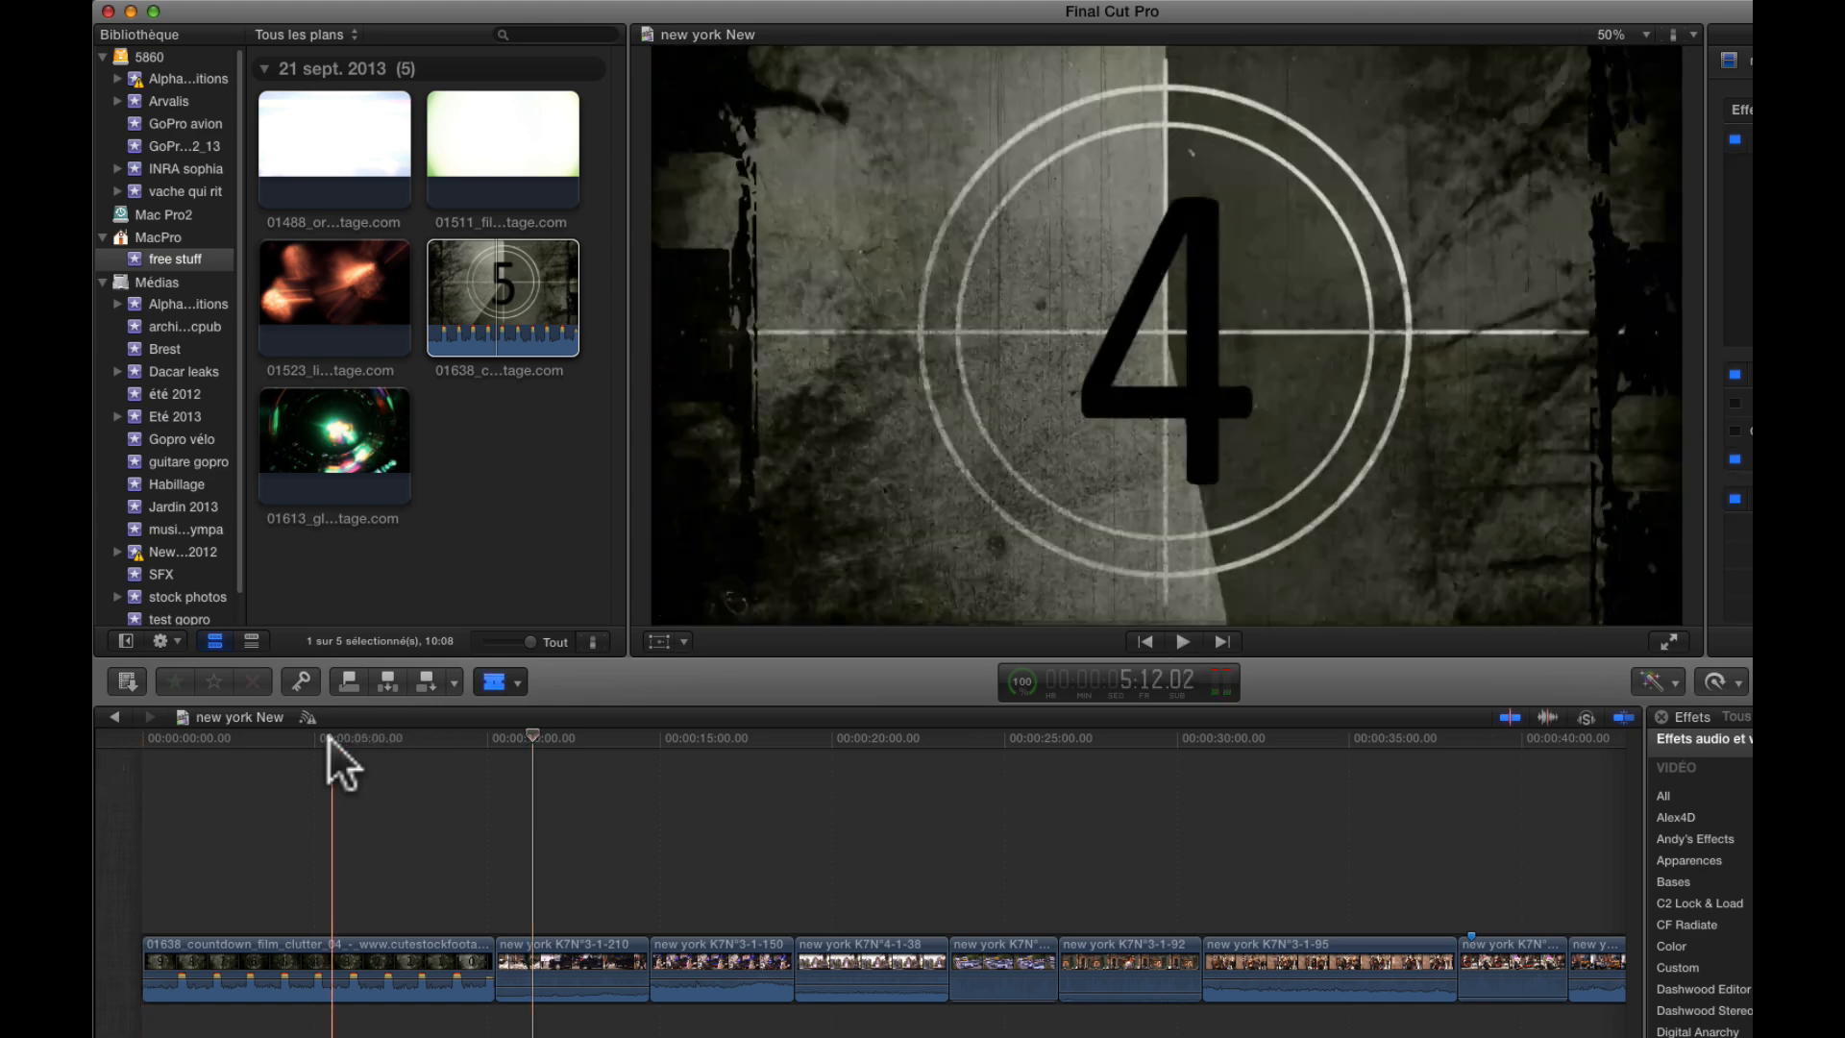
left_click_drag(329, 736, 405, 742)
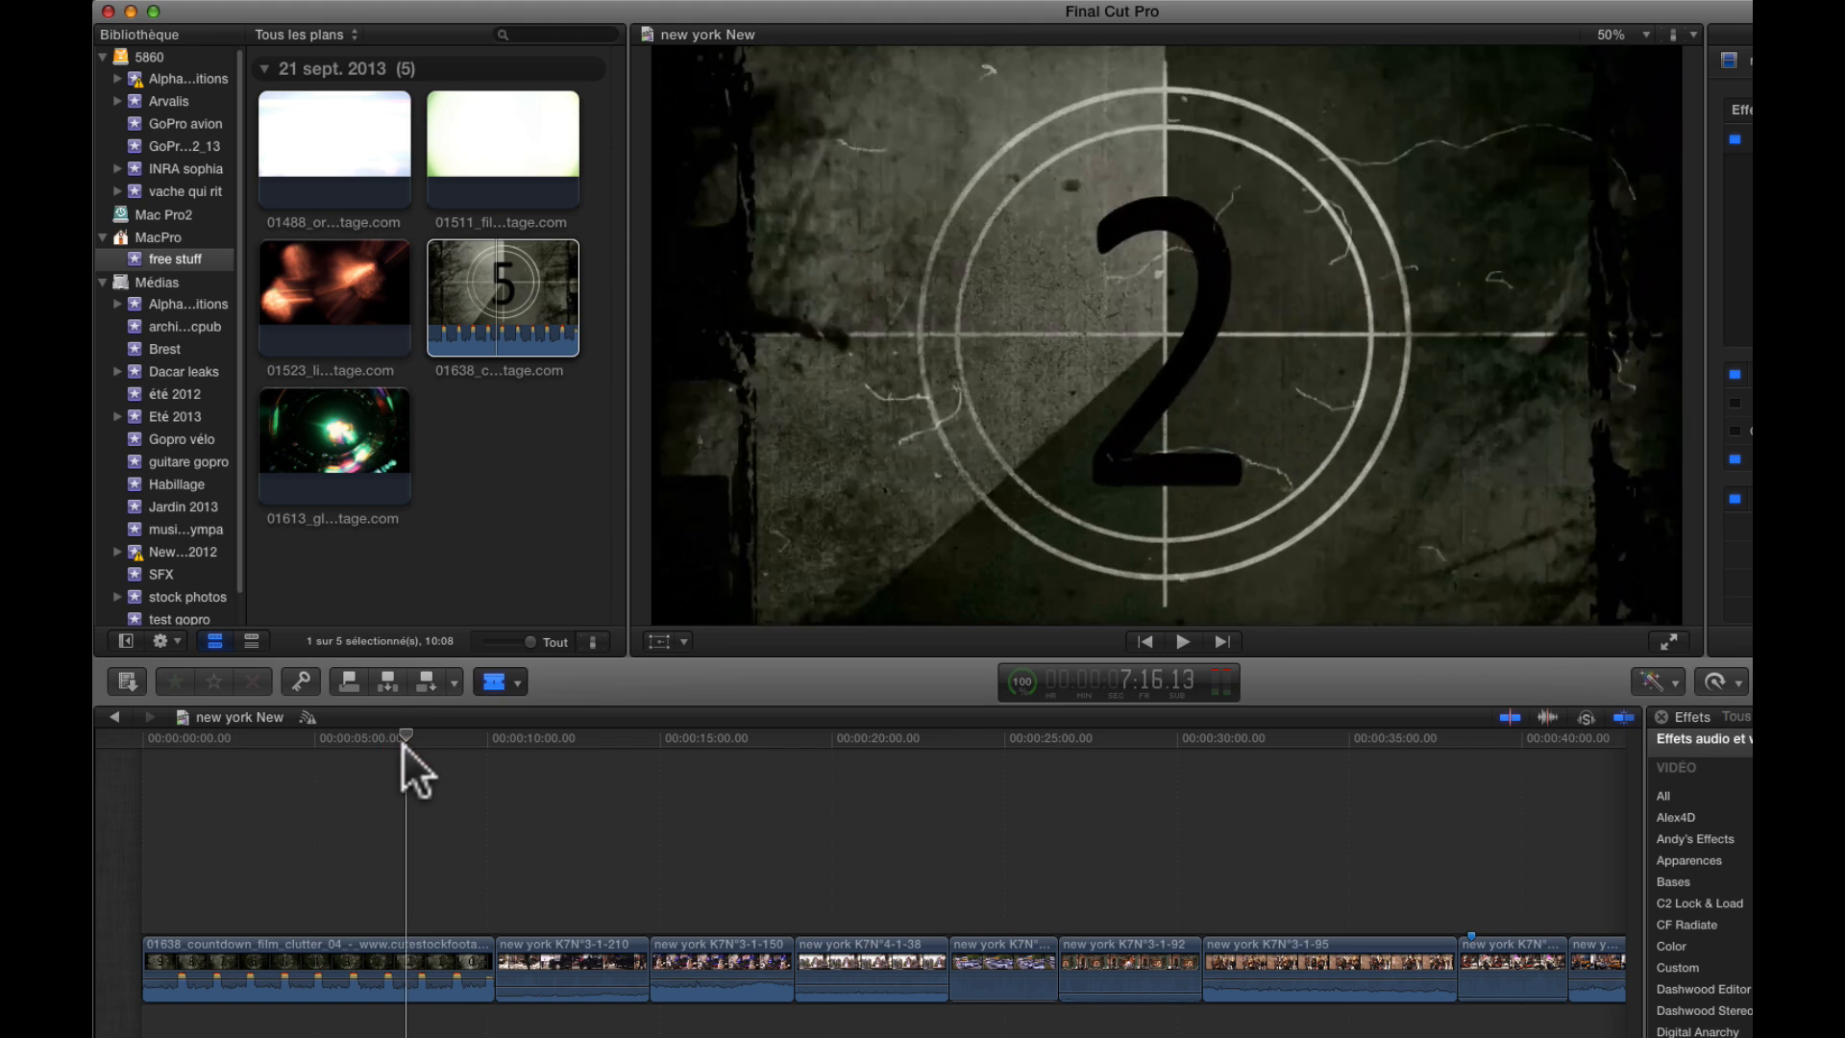
left_click(402, 744)
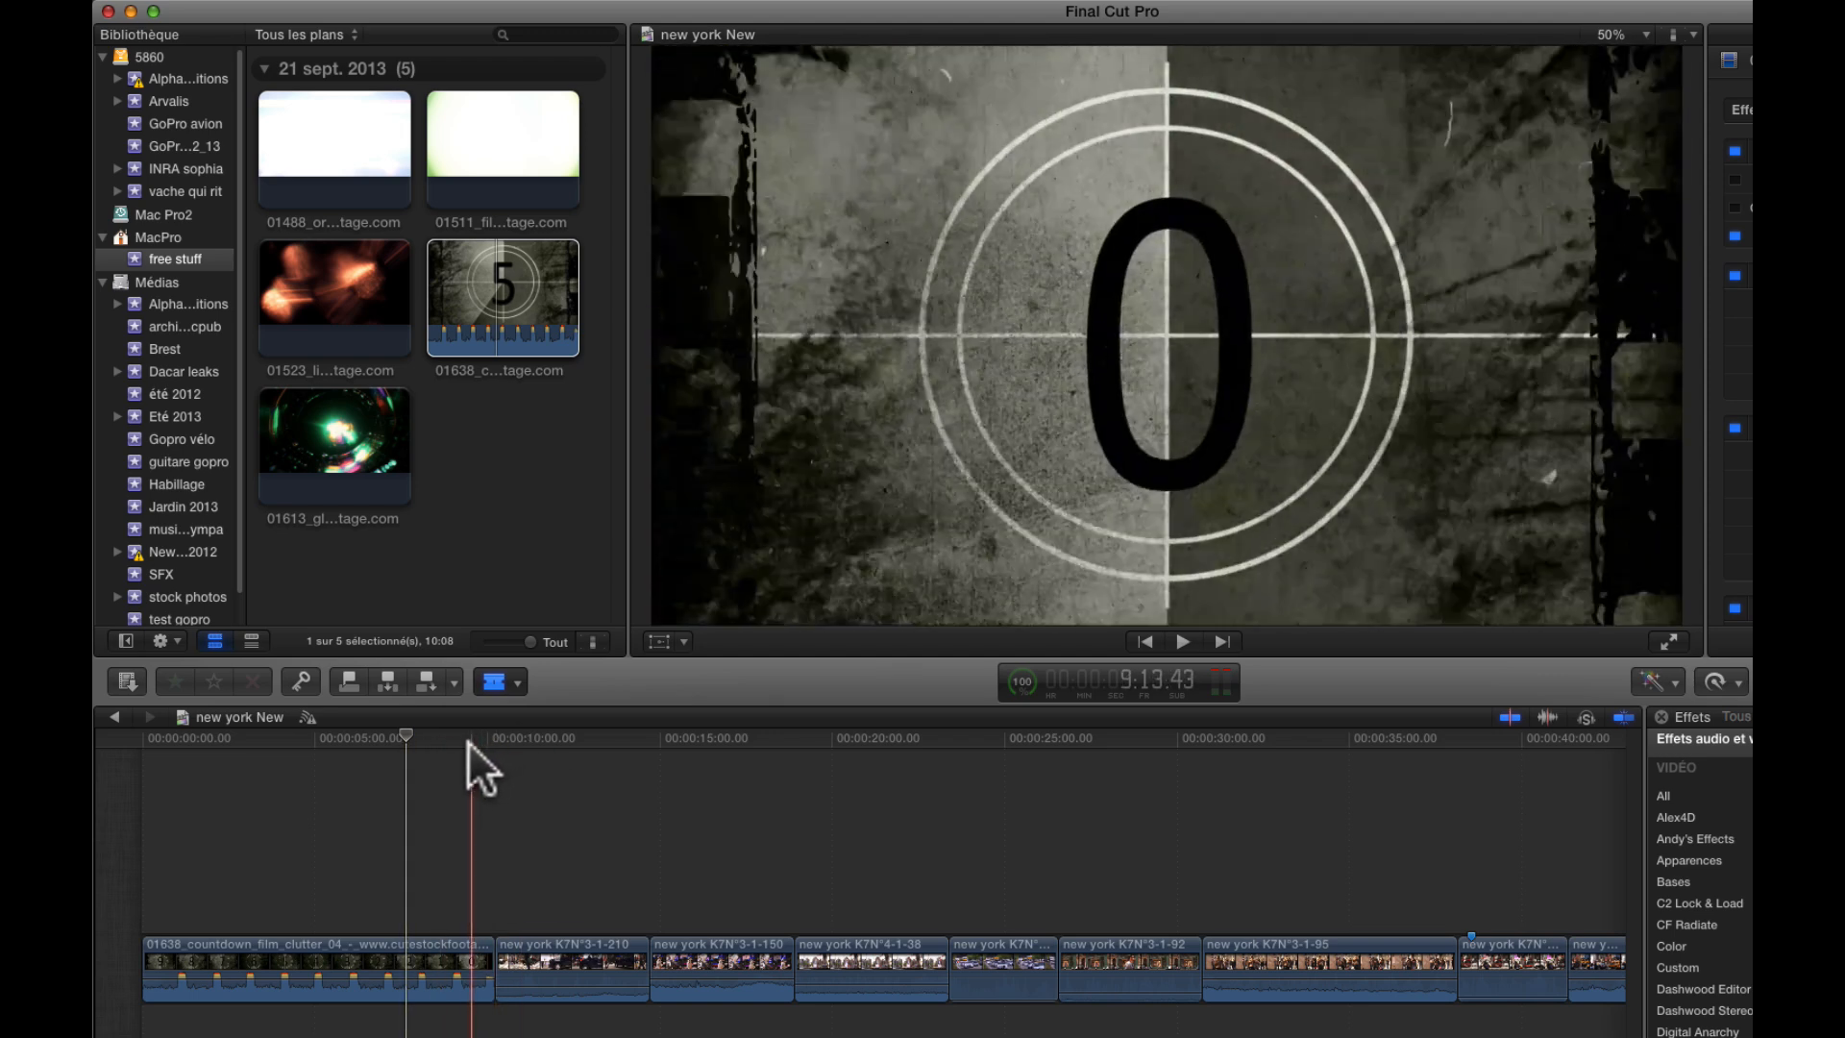
left_click(469, 741)
key("space")
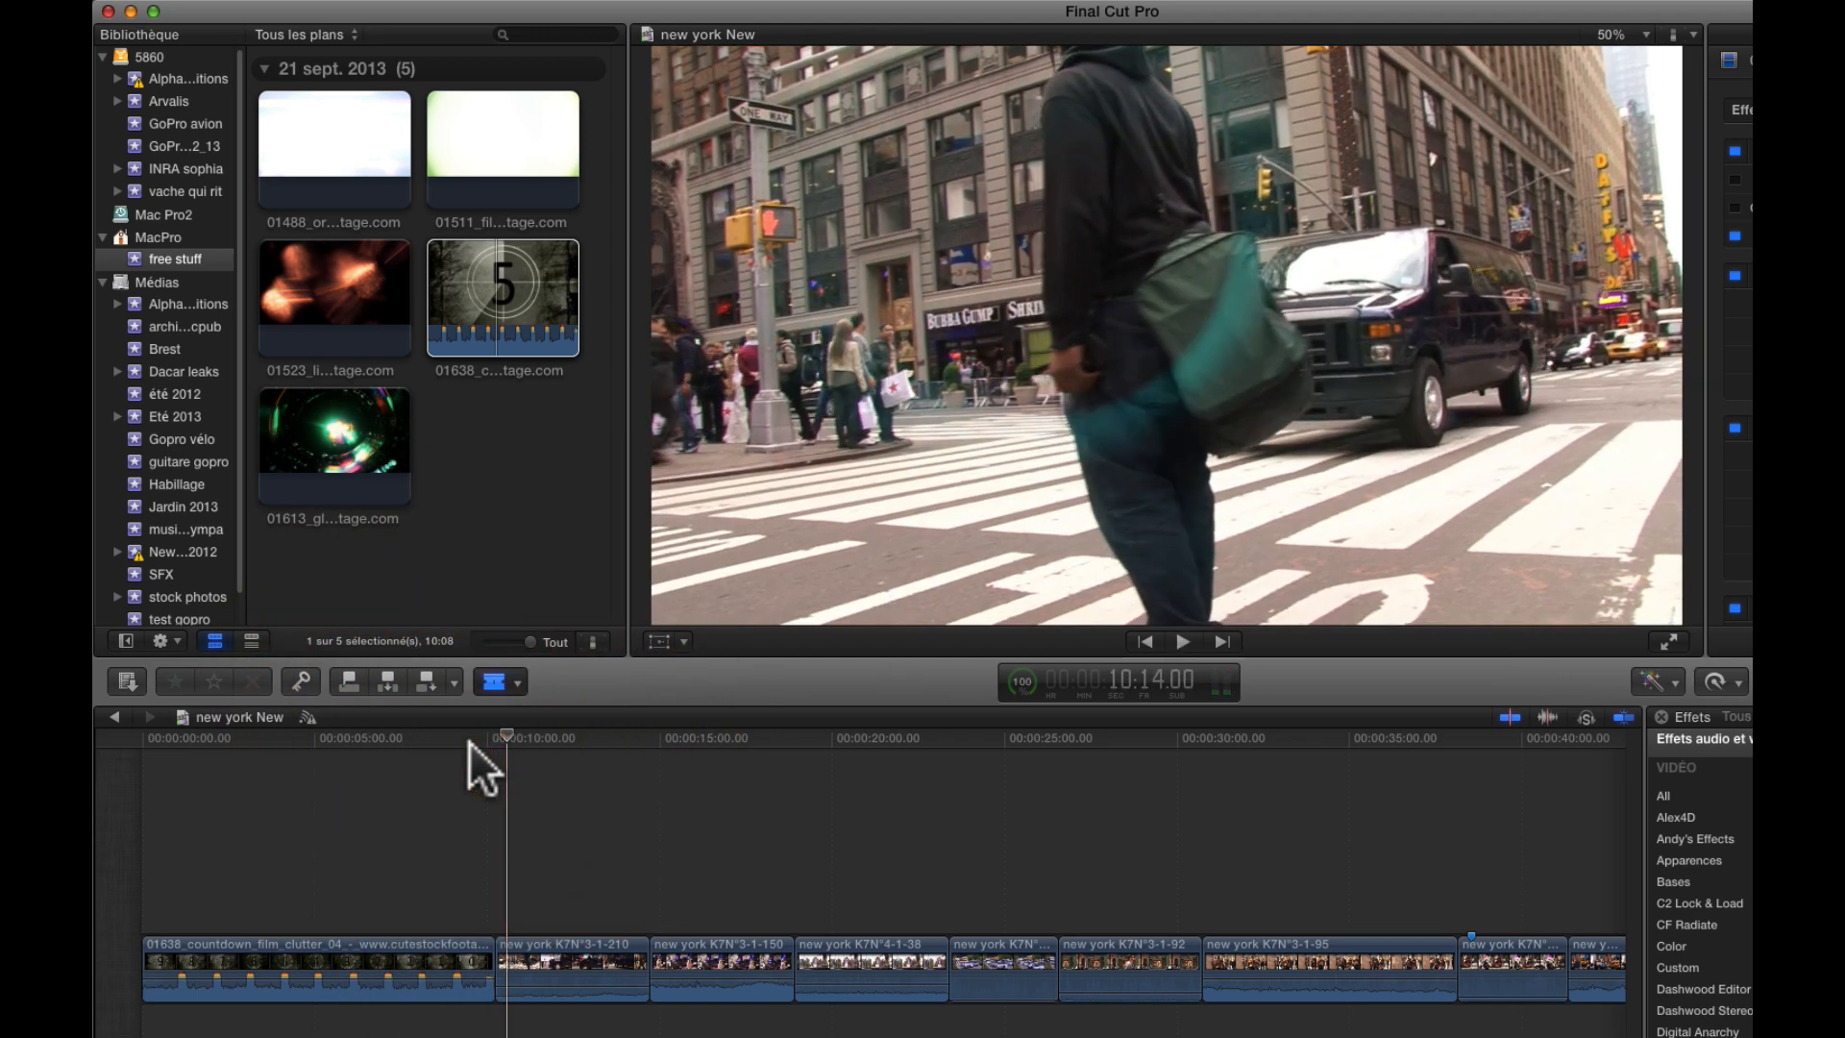
left_click(413, 741)
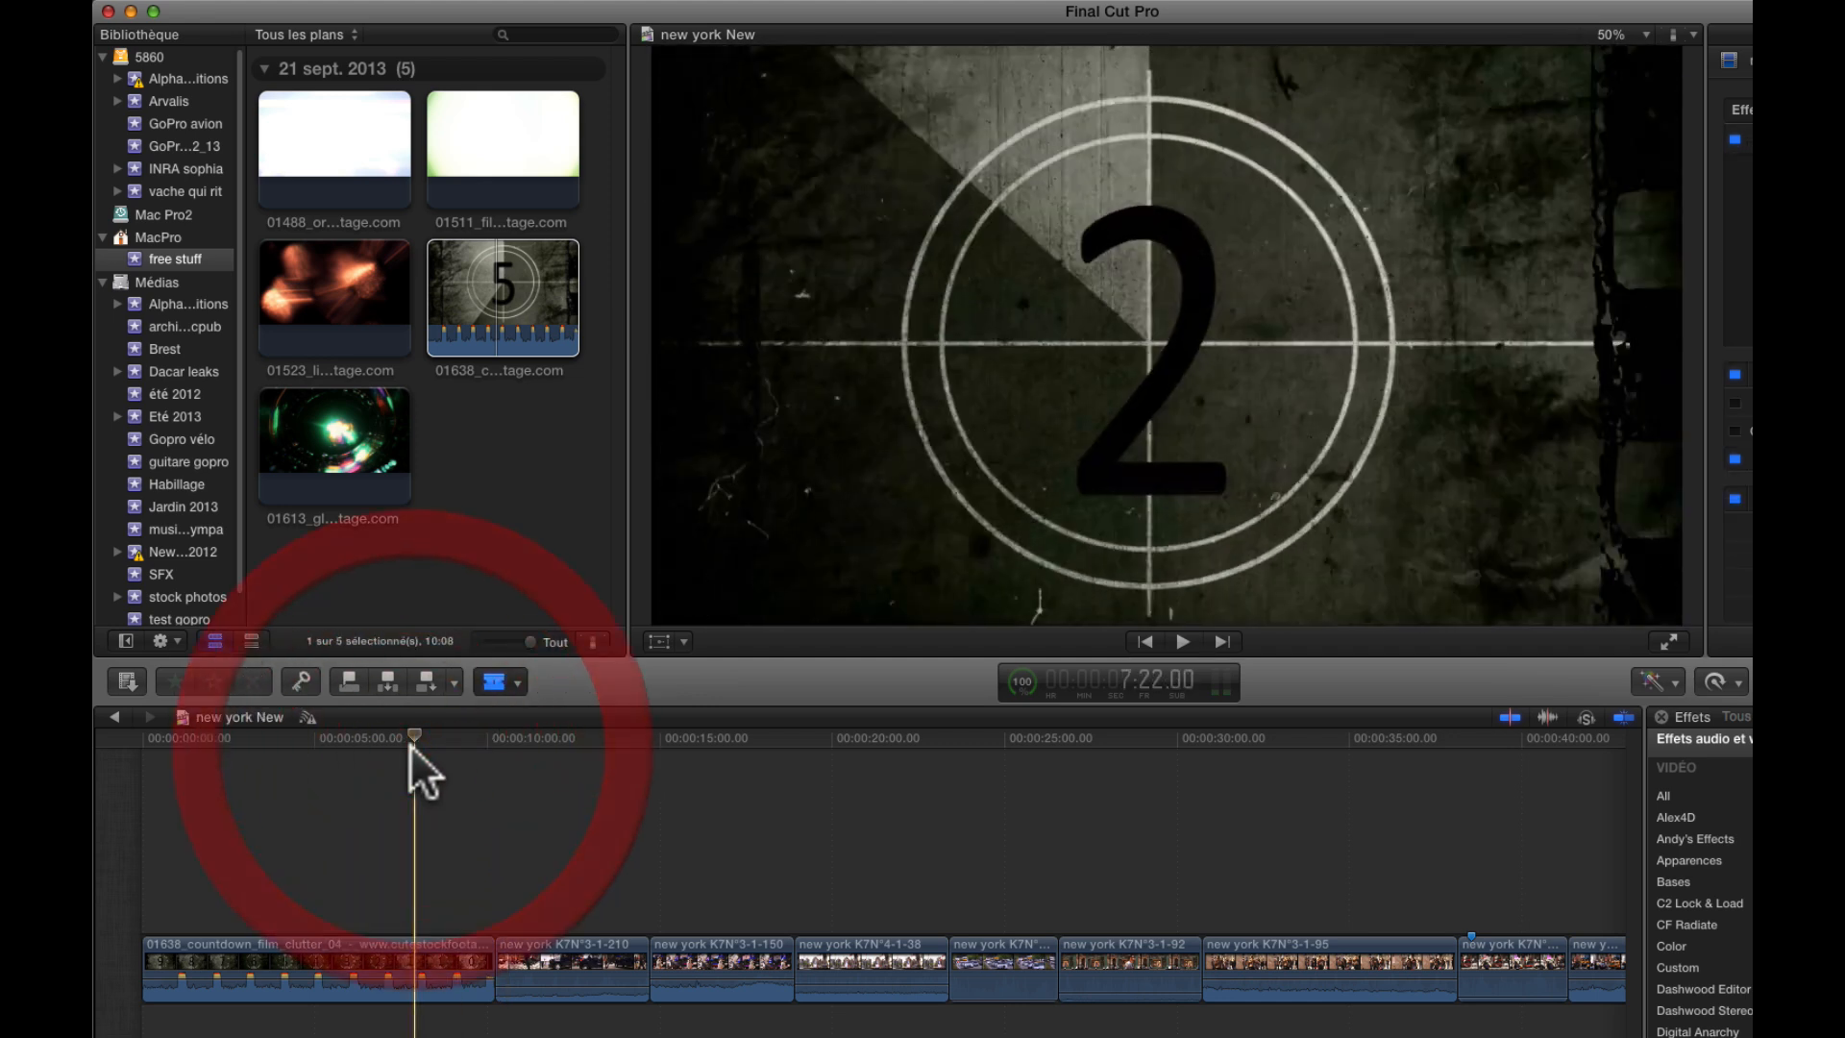
key("j")
key("k")
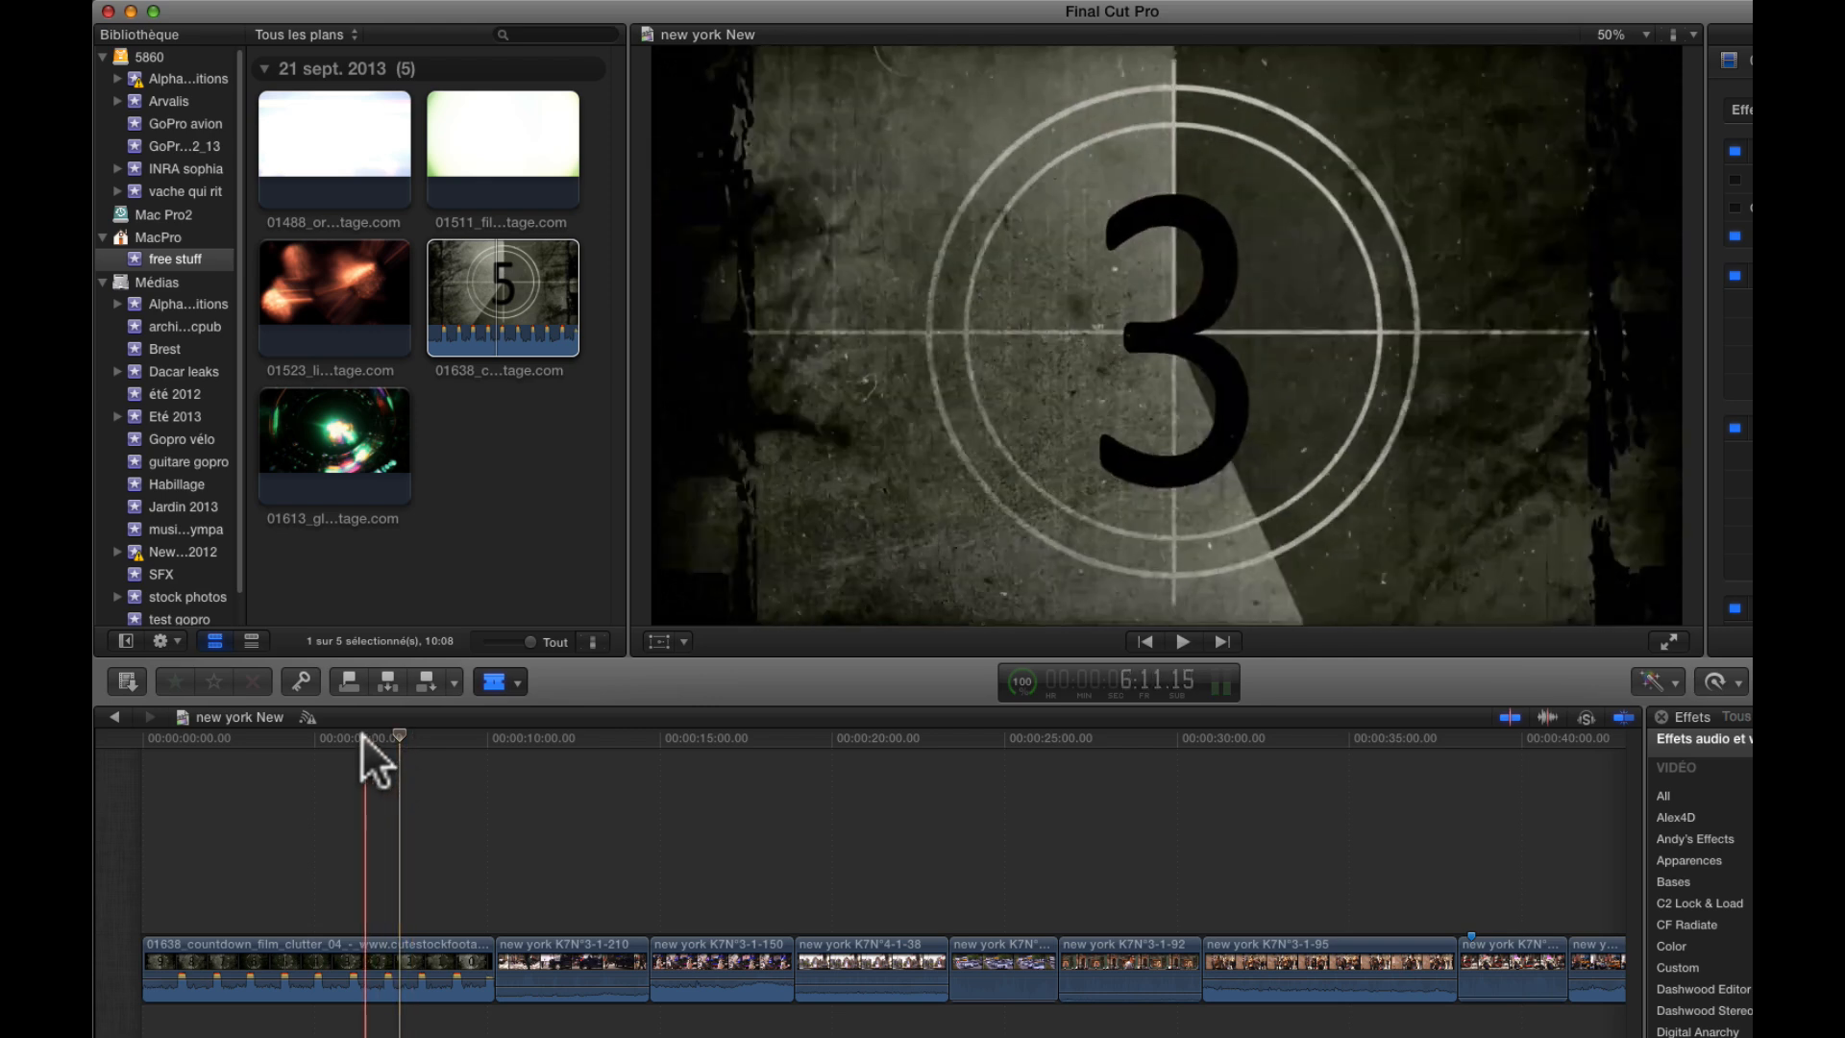
Step: Trim the countdown clip's end back to about 6 seconds, leaving a gap before the first New York clip, and play the result
left_click(363, 736)
left_click_drag(363, 731, 344, 738)
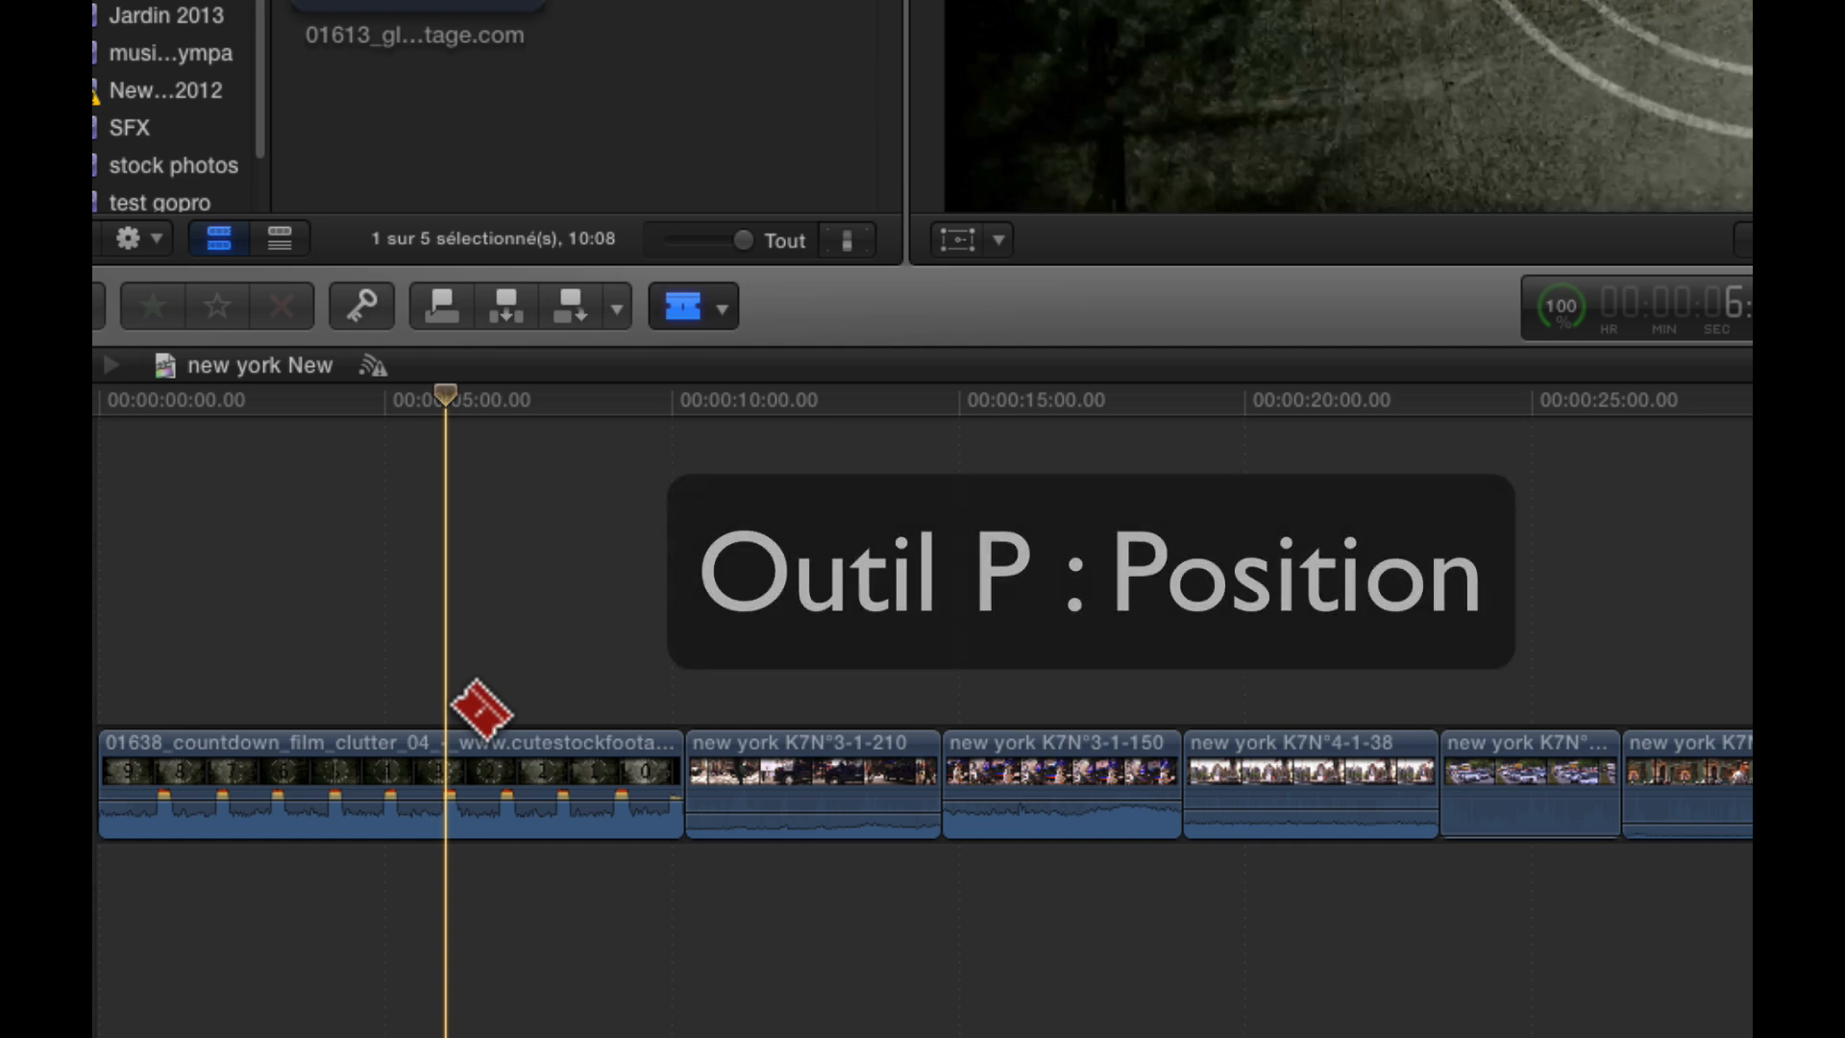
key("a")
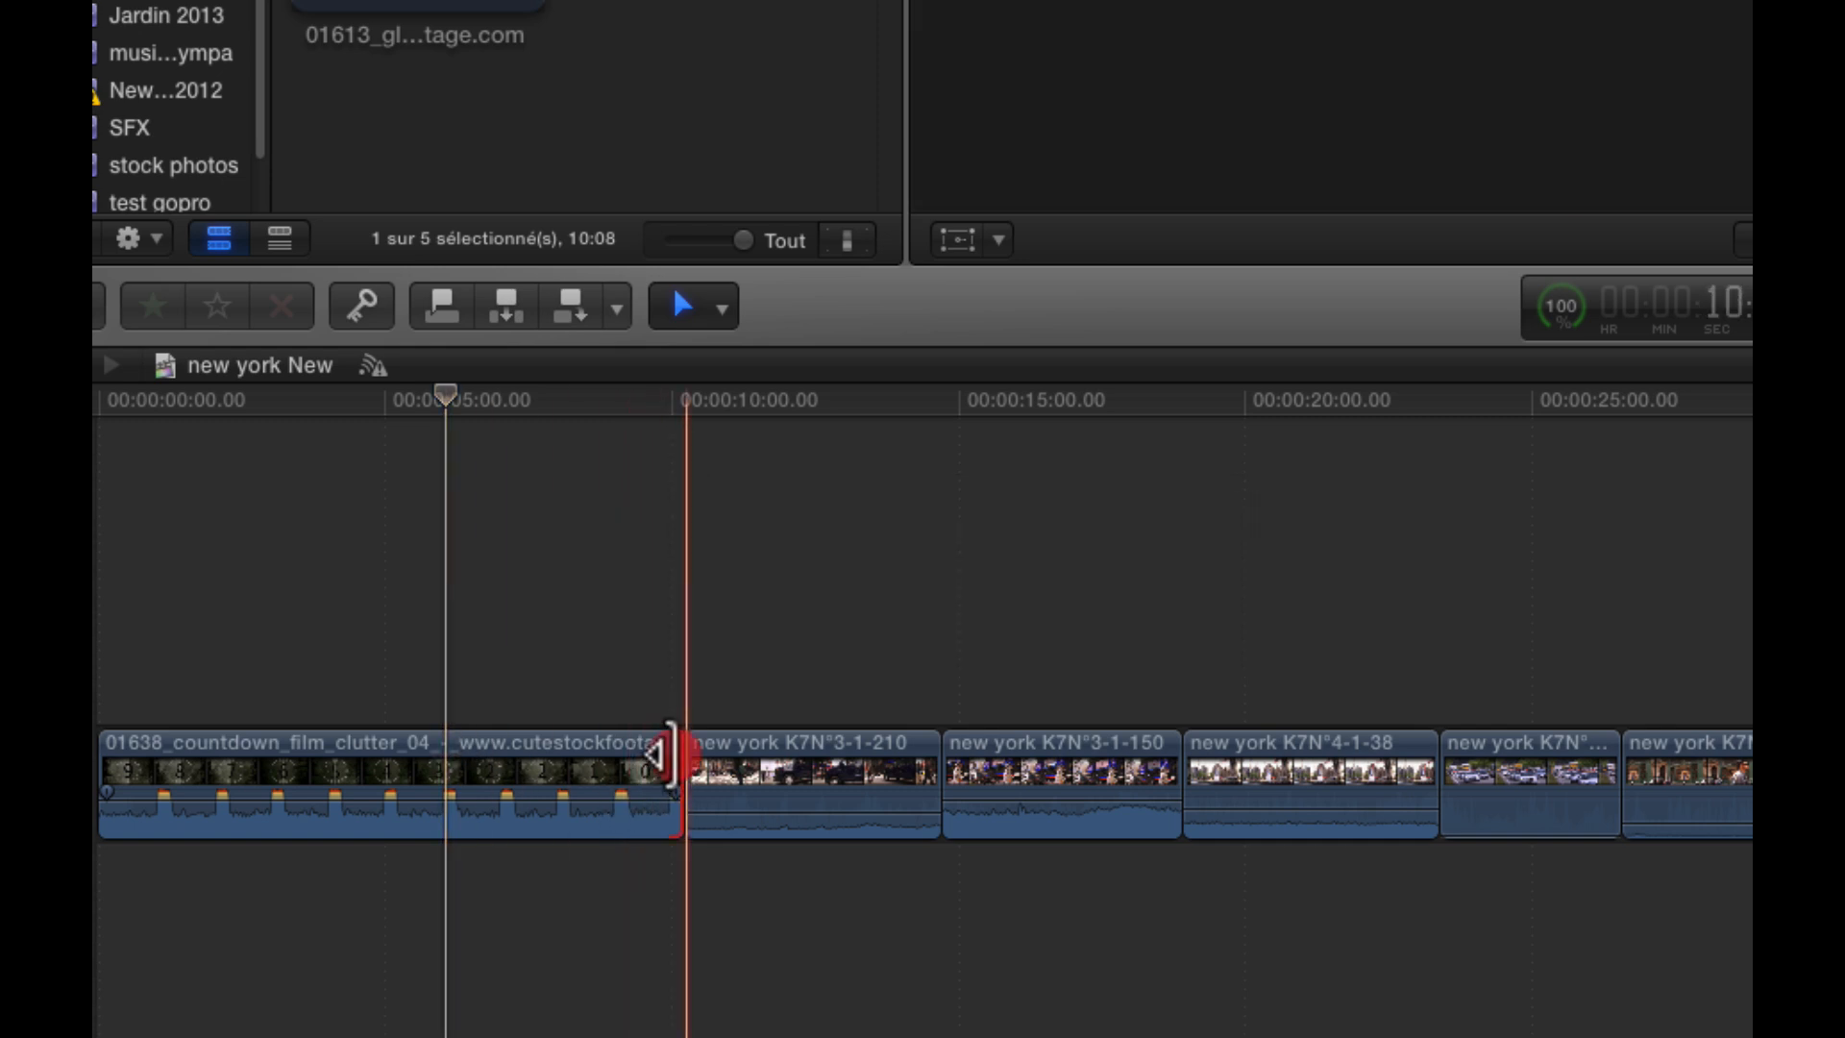
left_click_drag(661, 755, 446, 777)
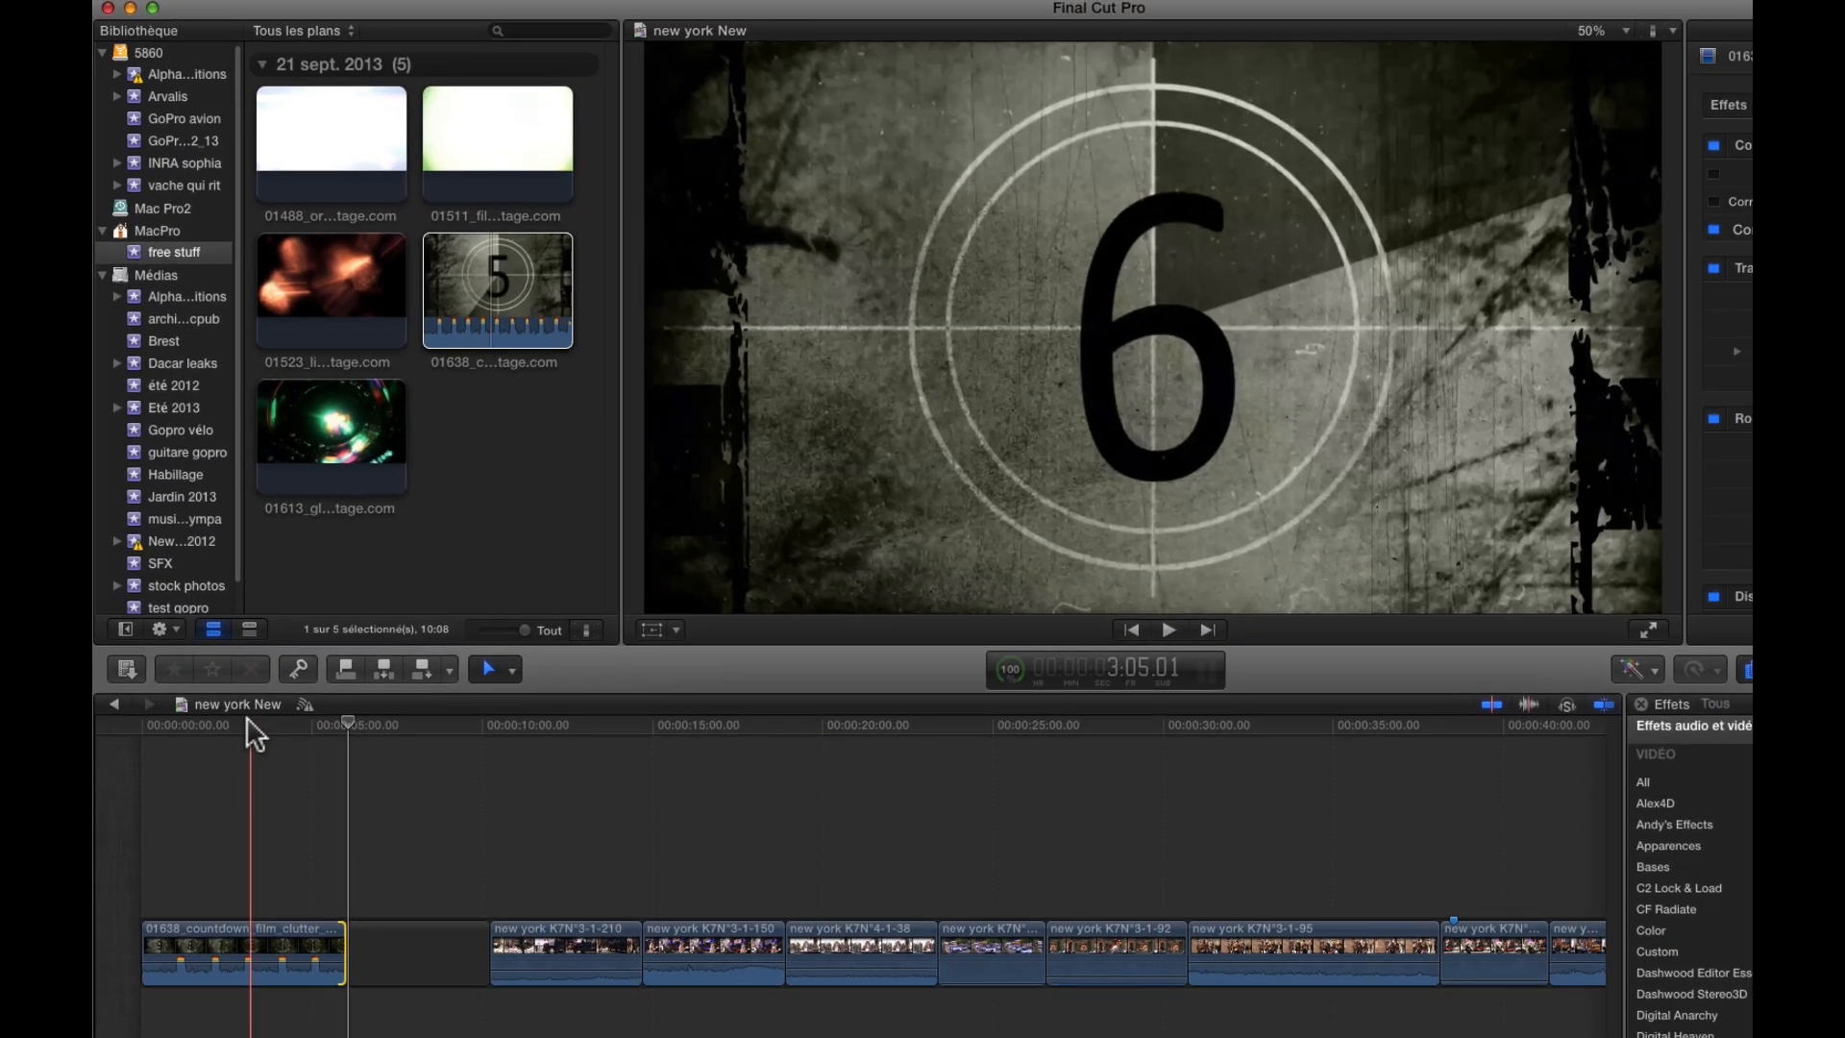
left_click(246, 721)
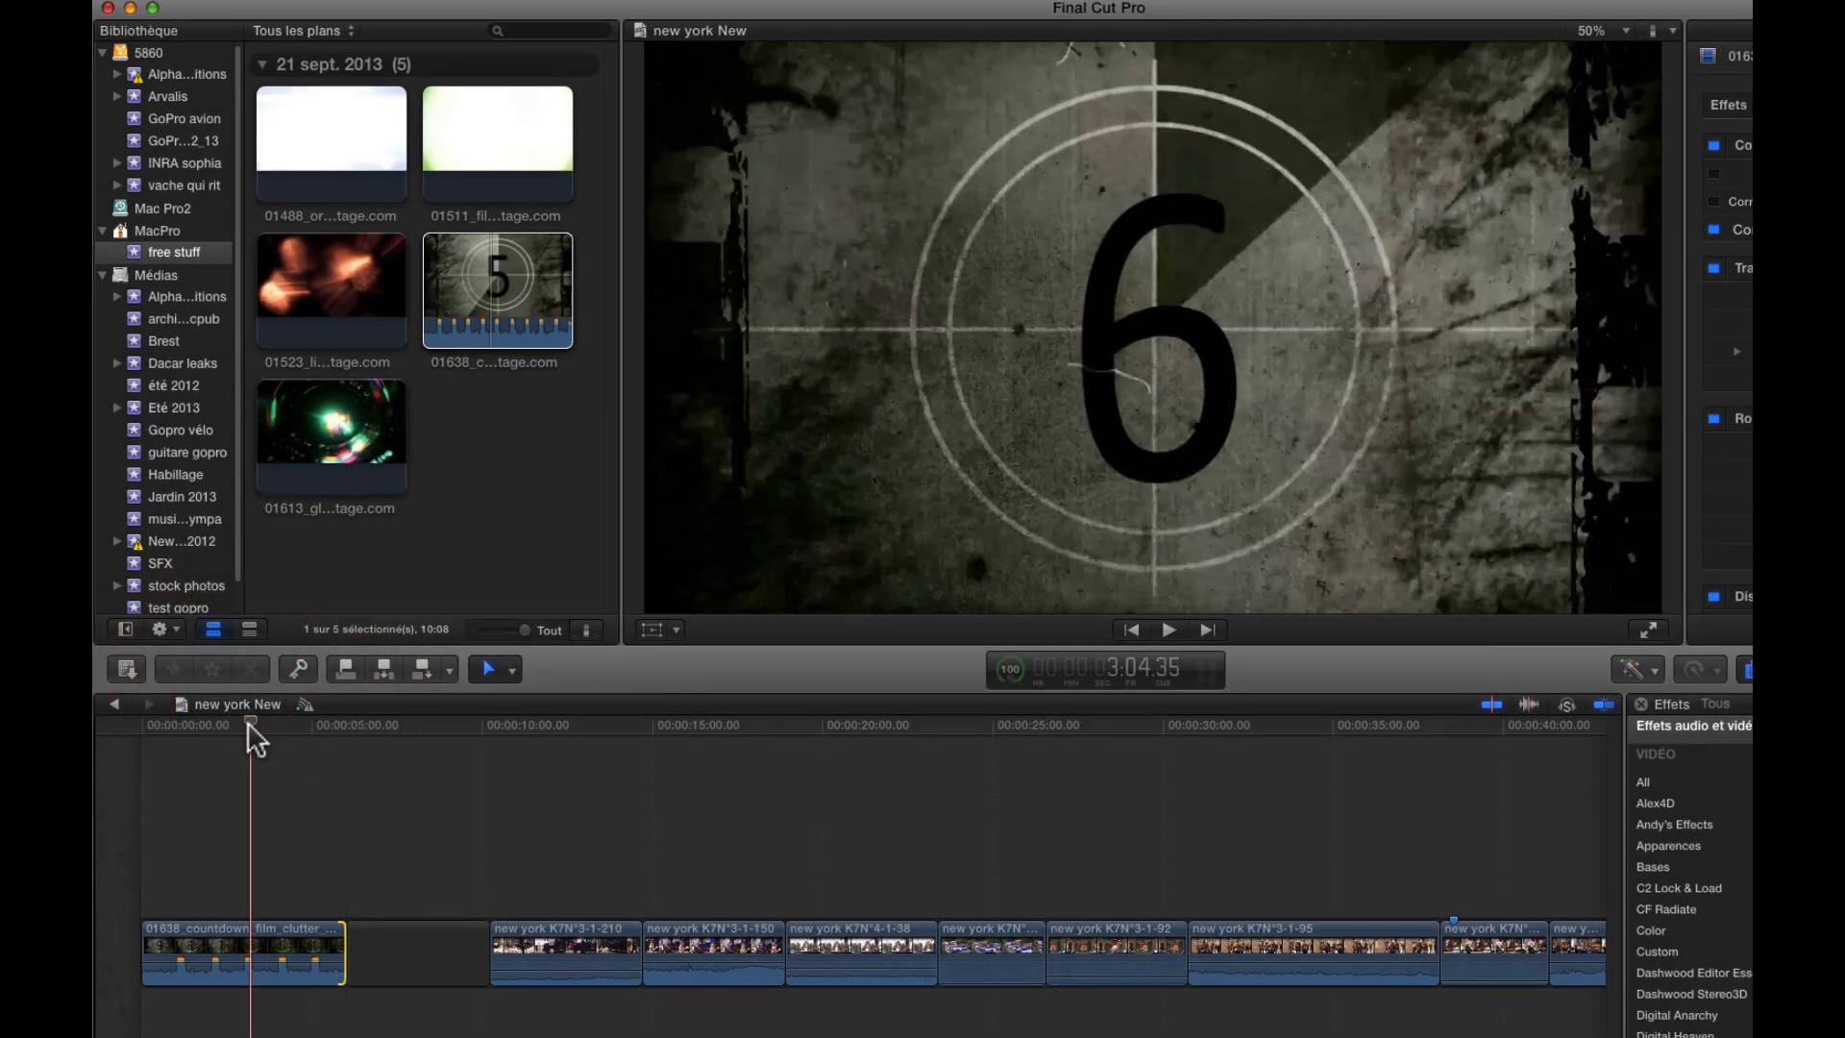
key("space")
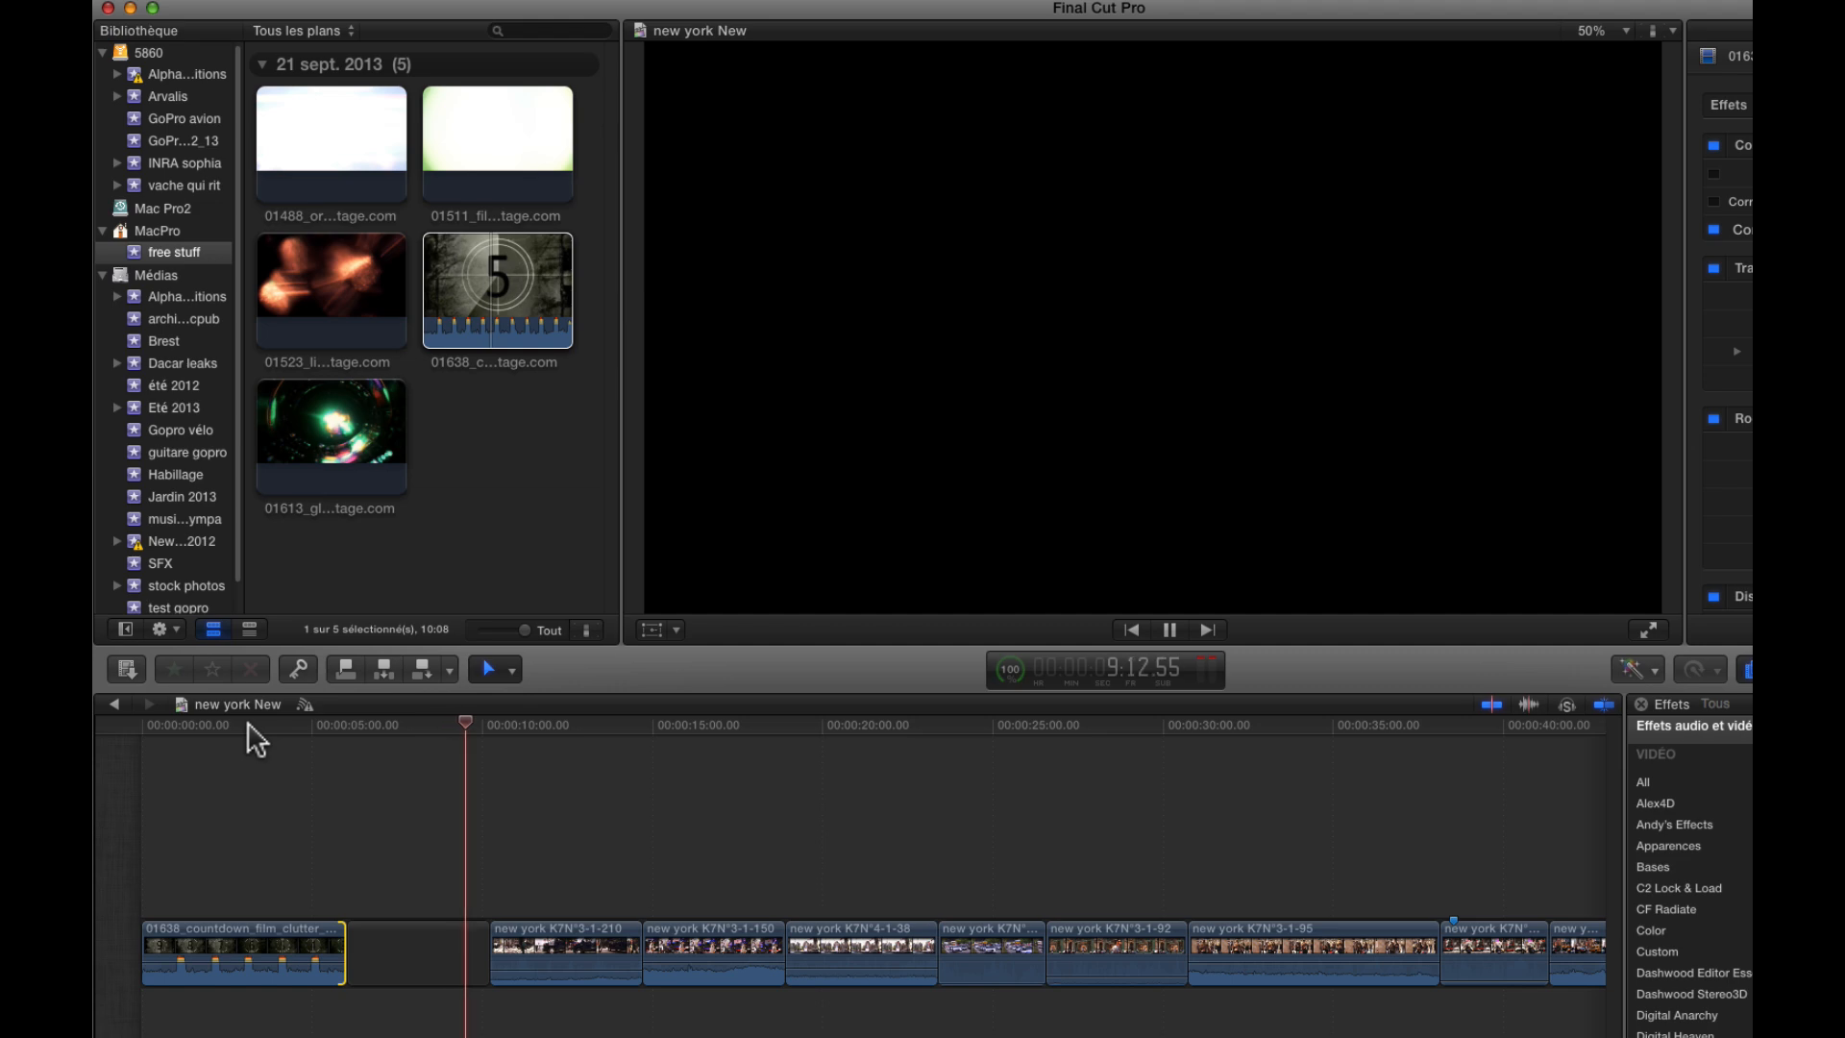
key("space")
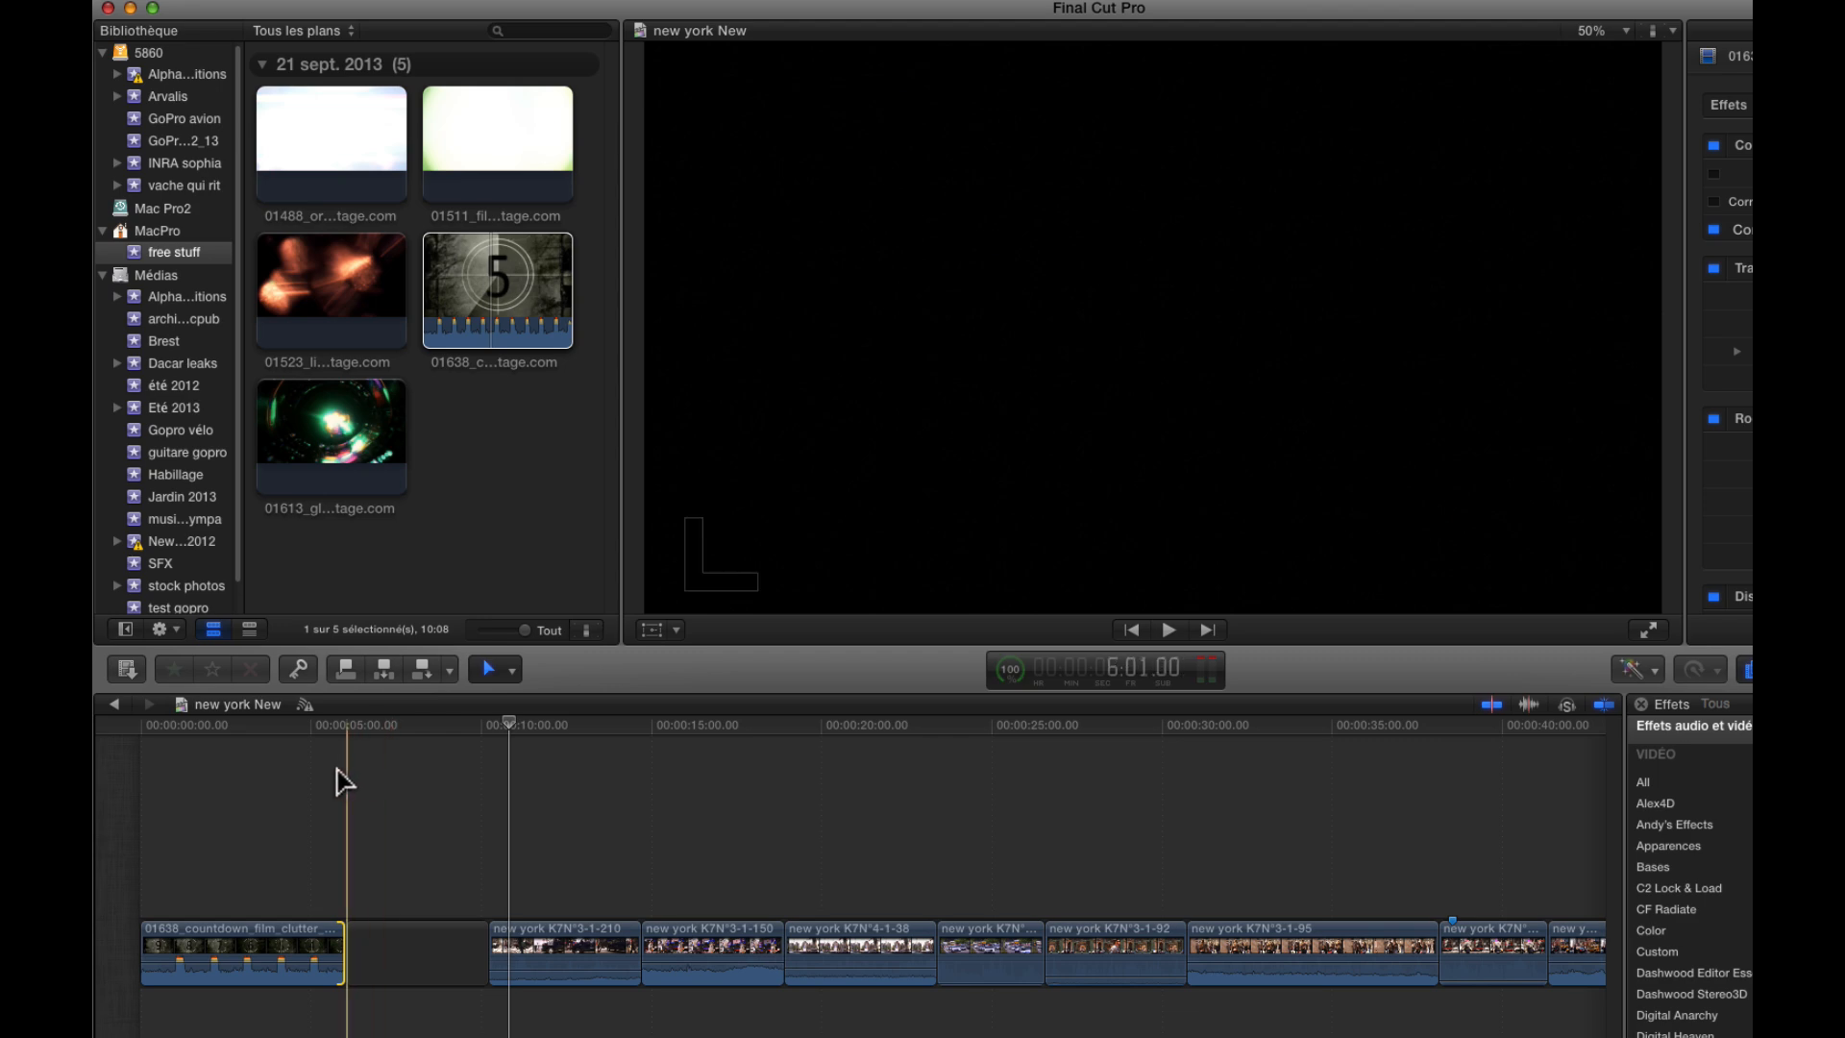
key("space")
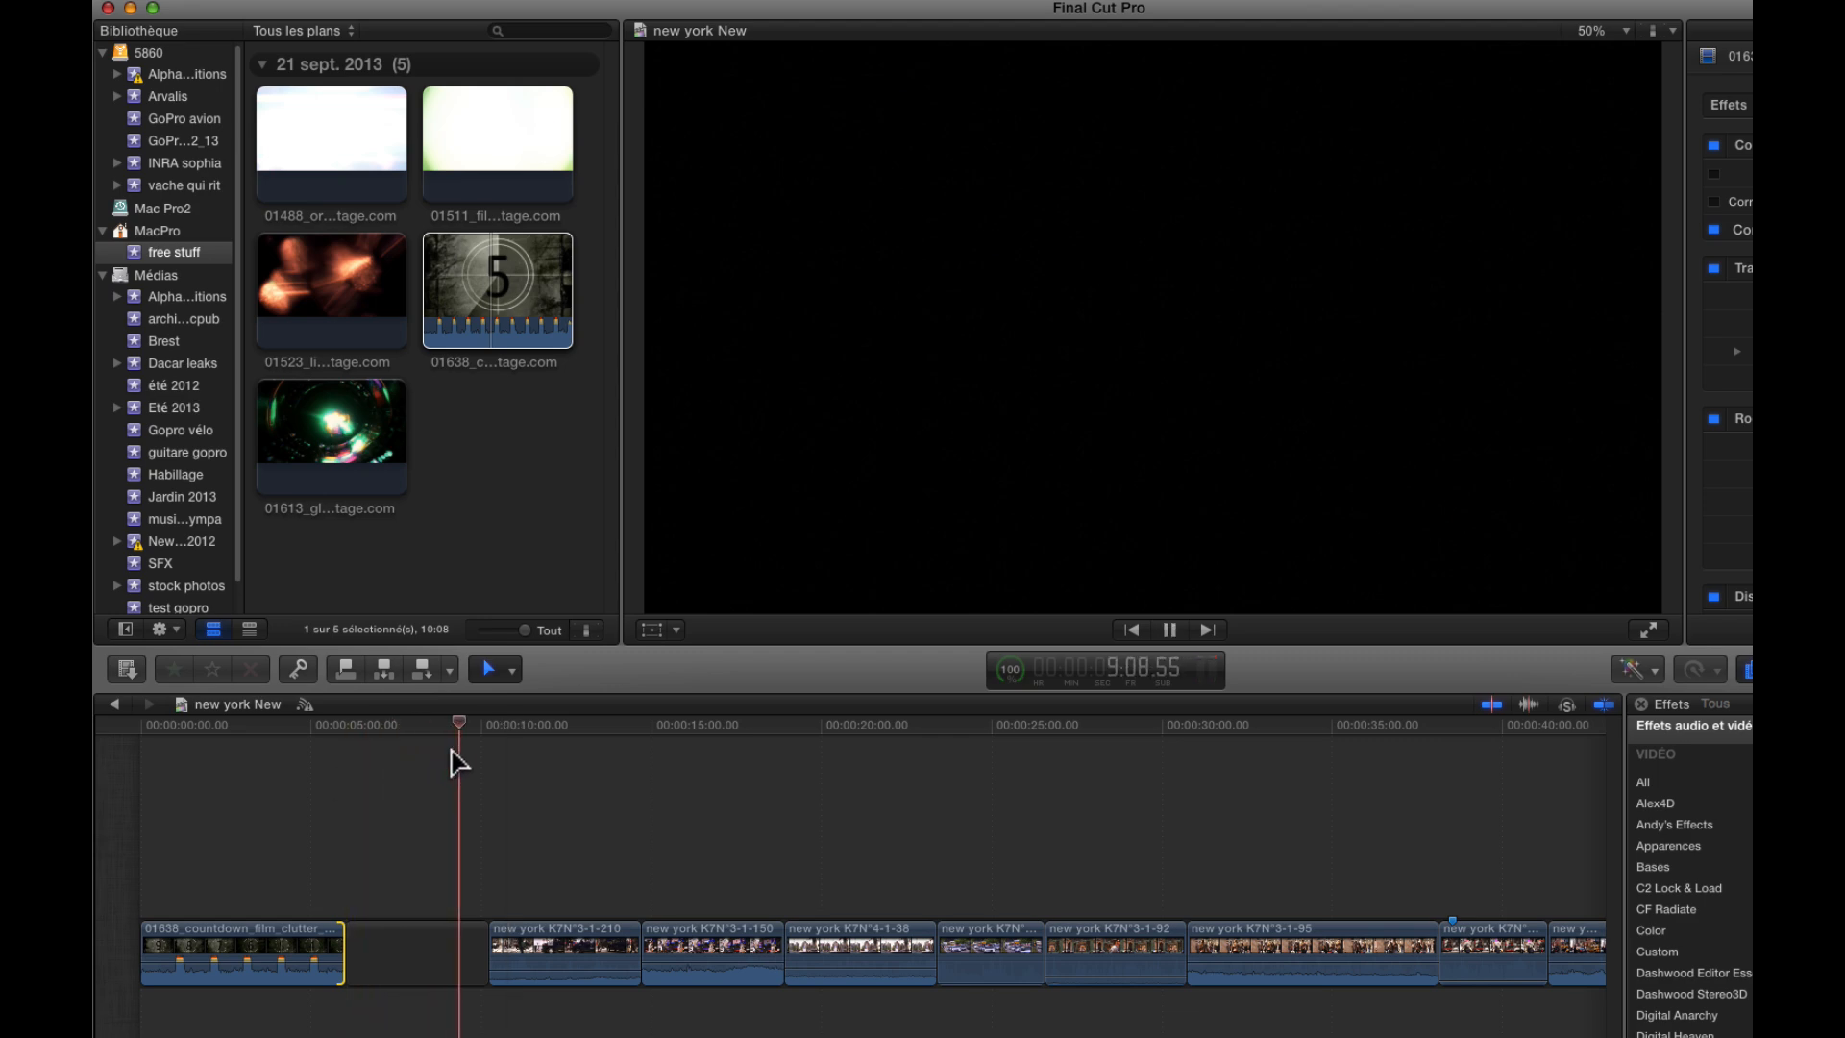